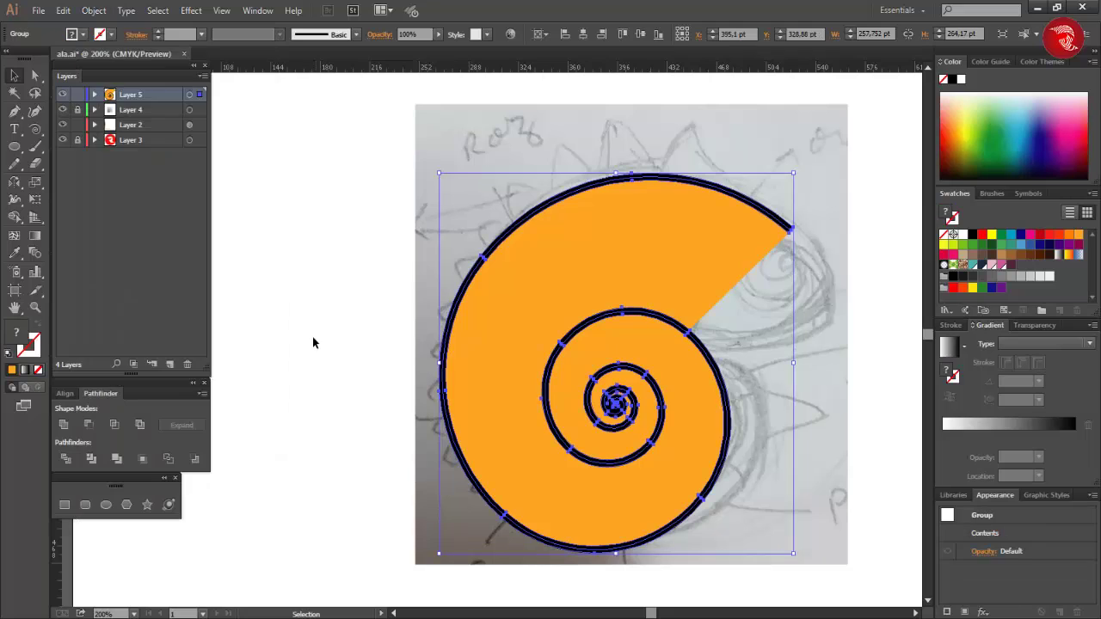
Step: Expand the selected spiral group and ungroup it into separate pieces
click(94, 11)
click(121, 165)
right_click(618, 308)
click(658, 396)
click(765, 411)
Step: Delete the inner, central and outer black outline pieces of the spiral, leaving only the orange shapes
scroll(733, 397, up, 2)
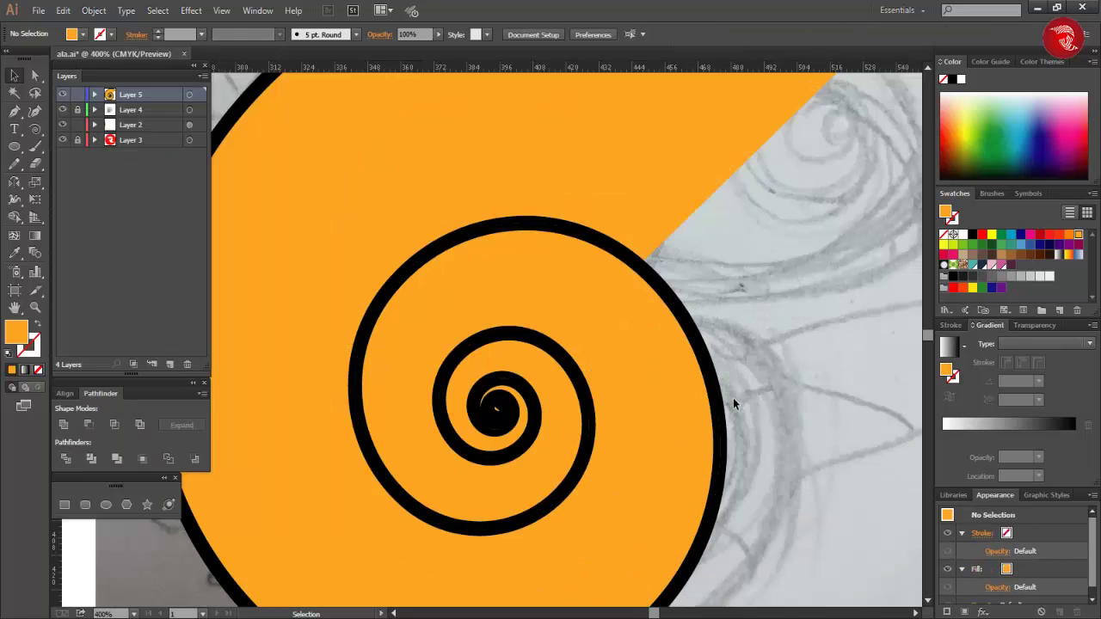
scroll(733, 398, down, 2)
click(627, 379)
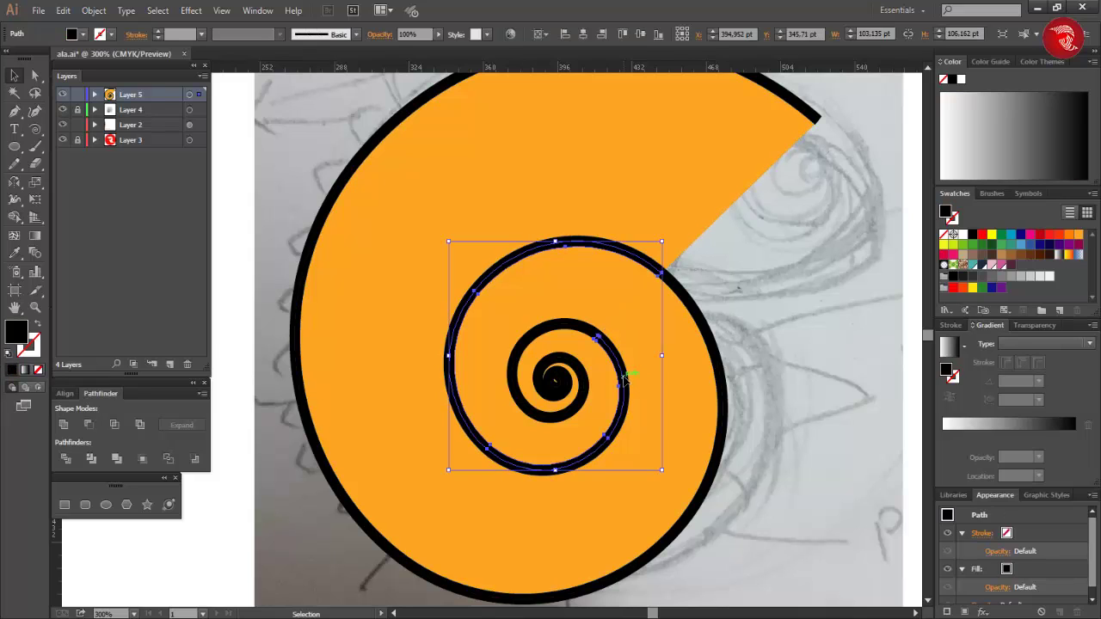
key(Delete)
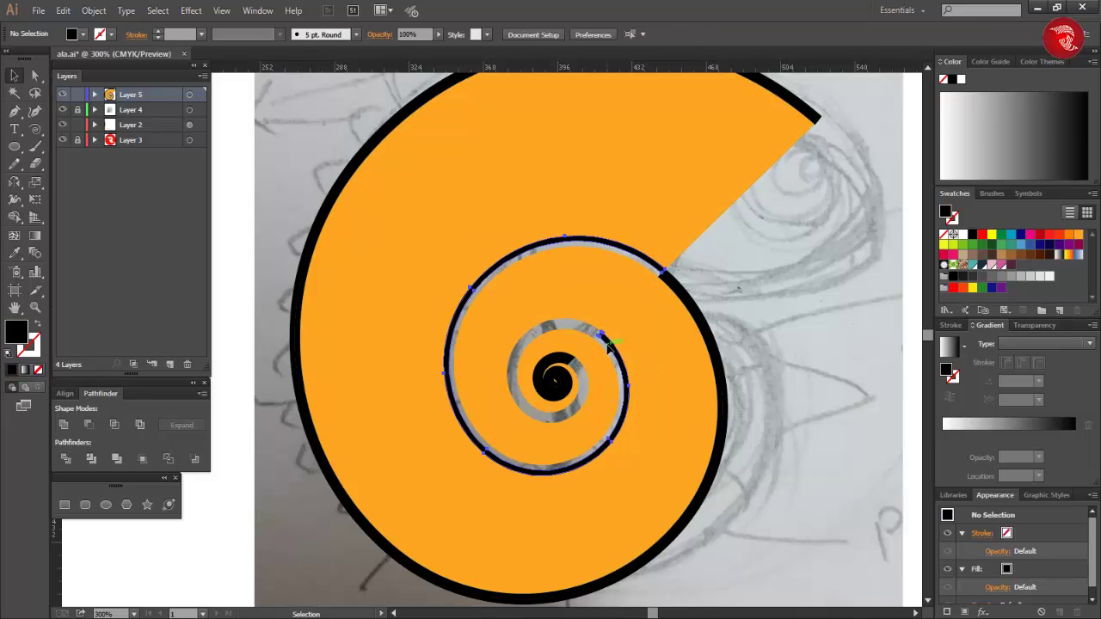
click(565, 394)
key(Delete)
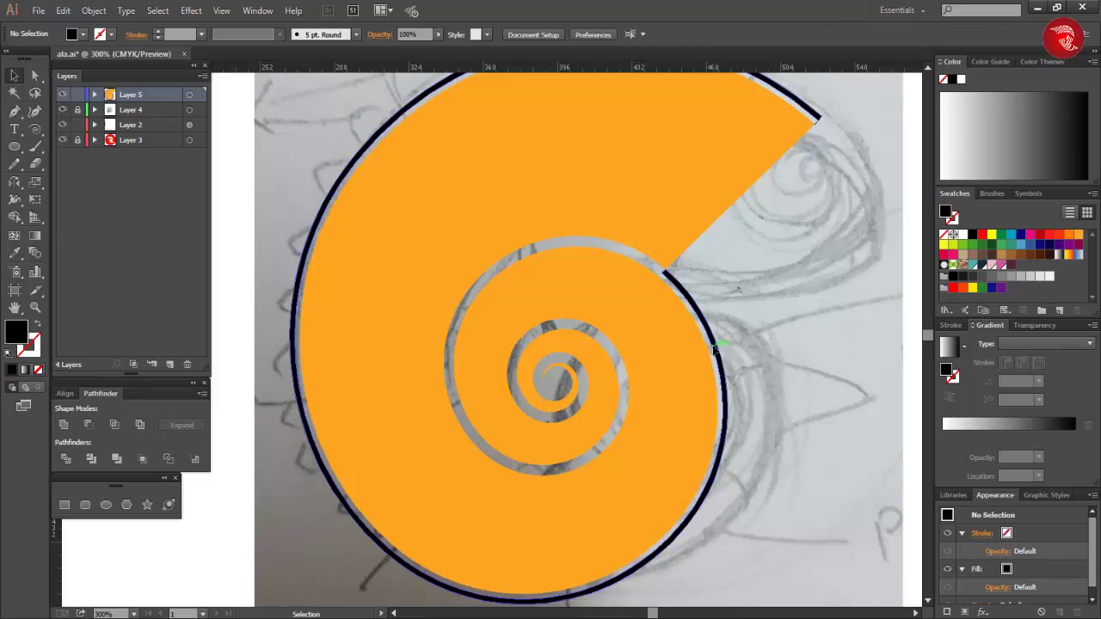
click(716, 347)
key(Delete)
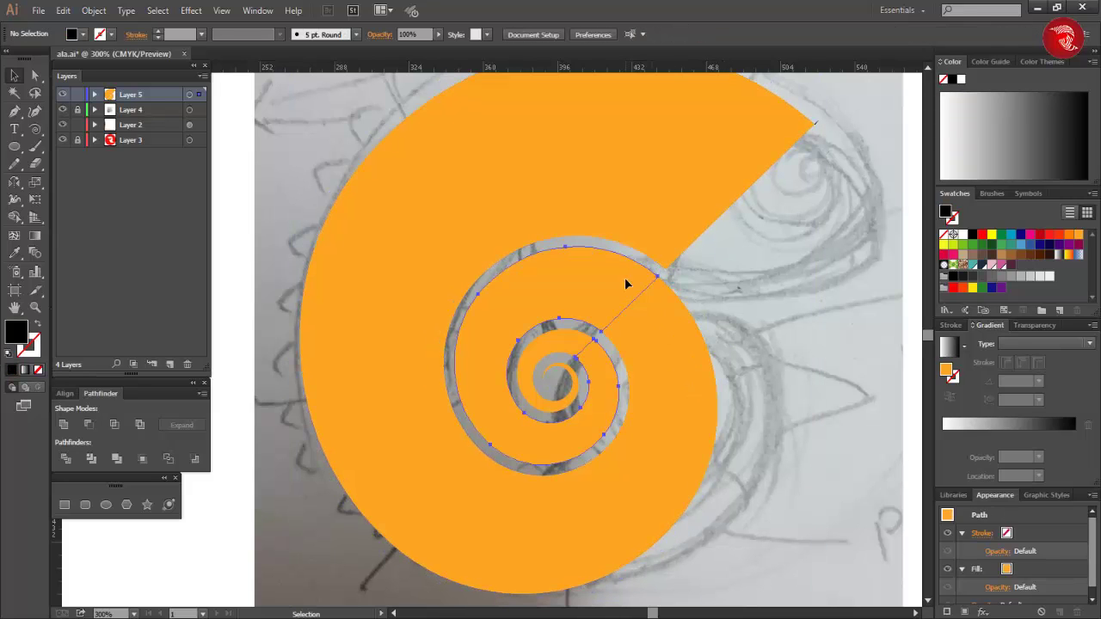
Step: Unite all the remaining spiral pieces into one shape and fill it with orange
key(ctrl+a)
click(64, 425)
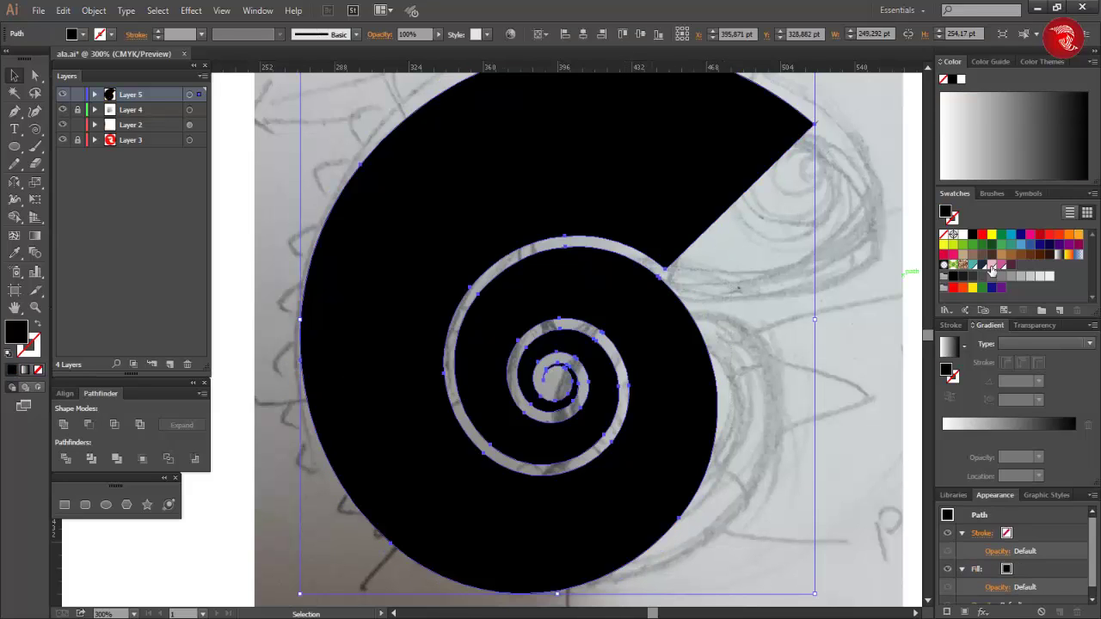
click(1079, 235)
click(851, 301)
scroll(725, 311, down, 2)
scroll(725, 310, up, 1)
scroll(301, 259, down, 1)
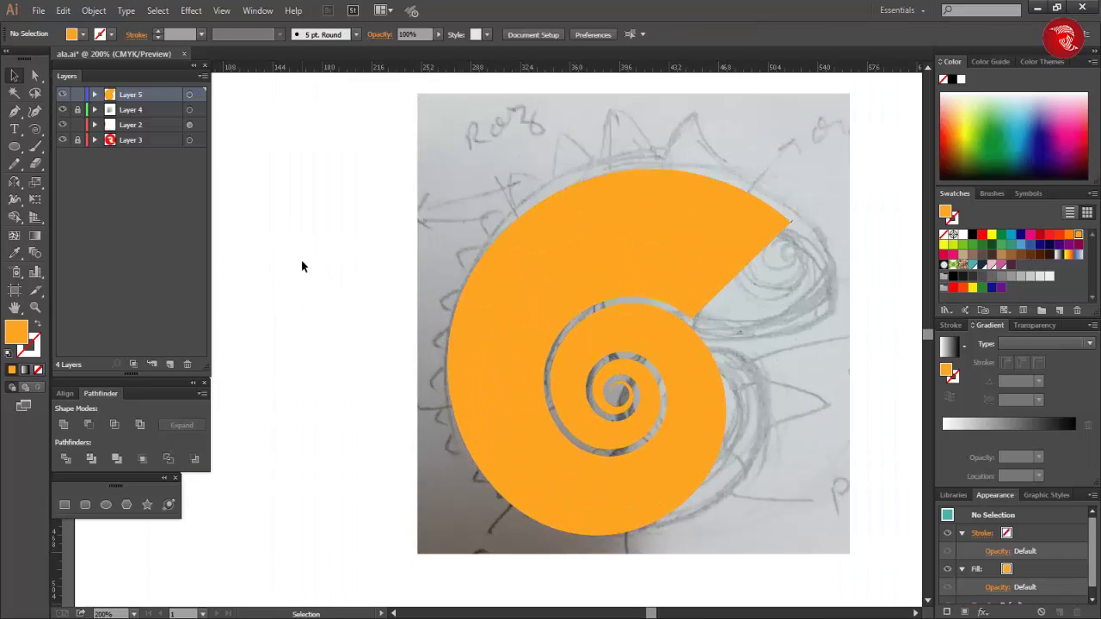
Step: Move the orange spiral off to the left of the sketch so the drawing underneath is uncovered
scroll(301, 259, right, 1)
click(556, 277)
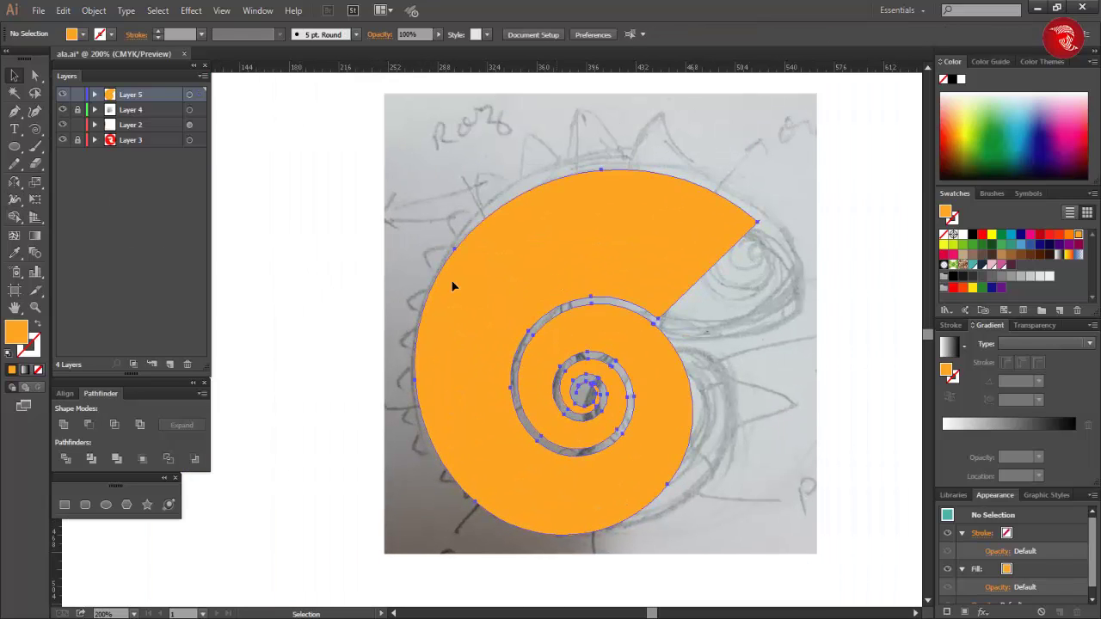
drag(450, 279, 131, 185)
key(ctrl+shift+a)
Step: Trace the chameleon's head from the sketch as a closed Pen path and give it a magenta stroke with no fill
key(p)
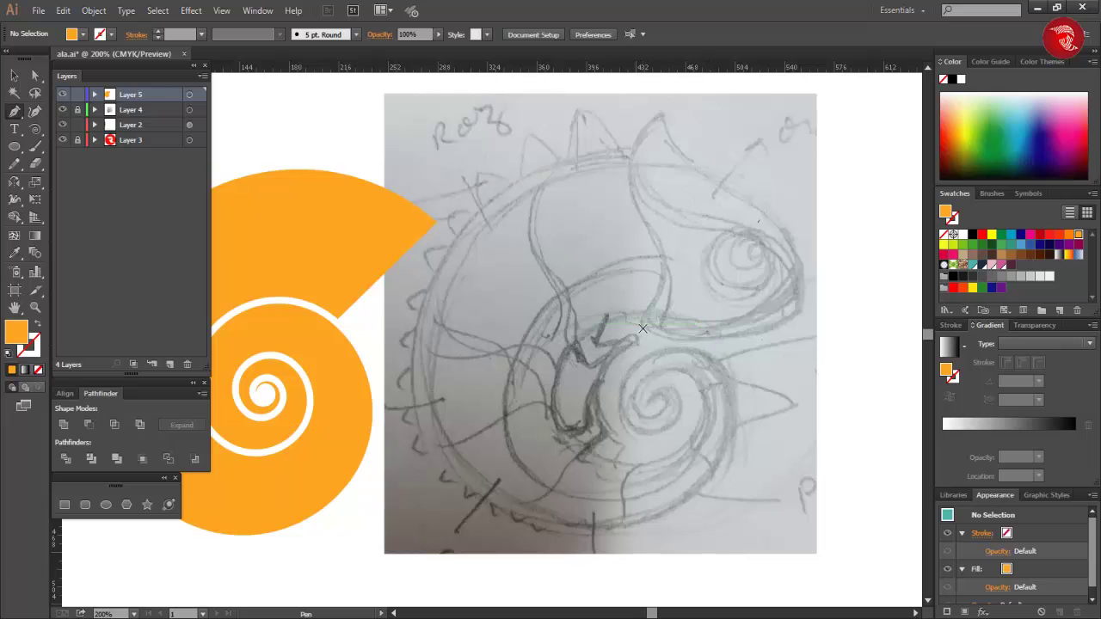
click(639, 324)
click(639, 200)
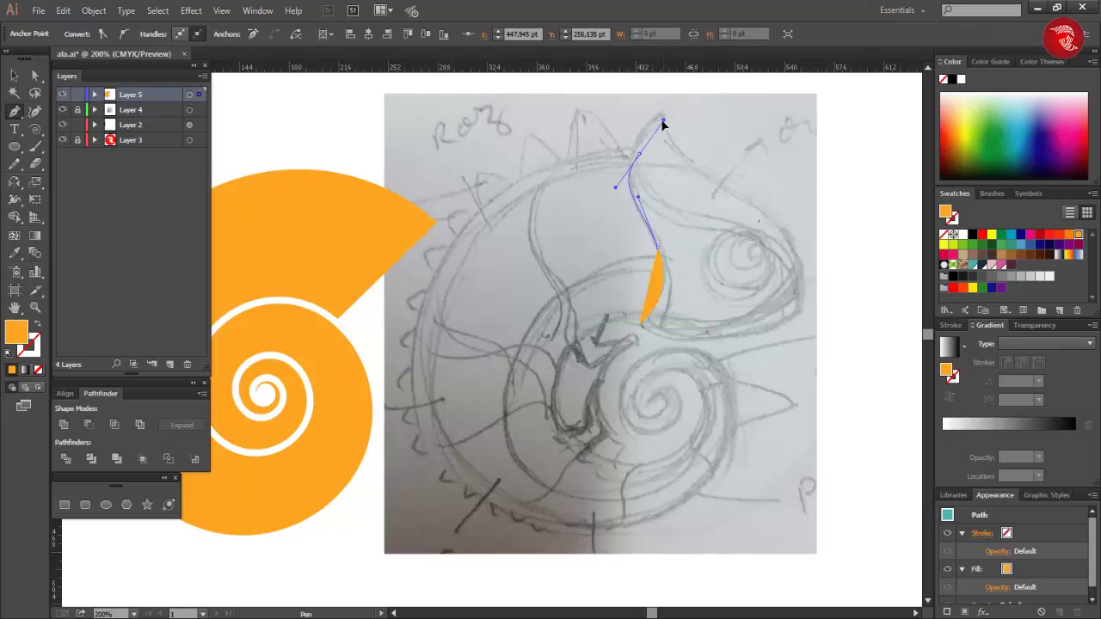
drag(799, 311, 779, 465)
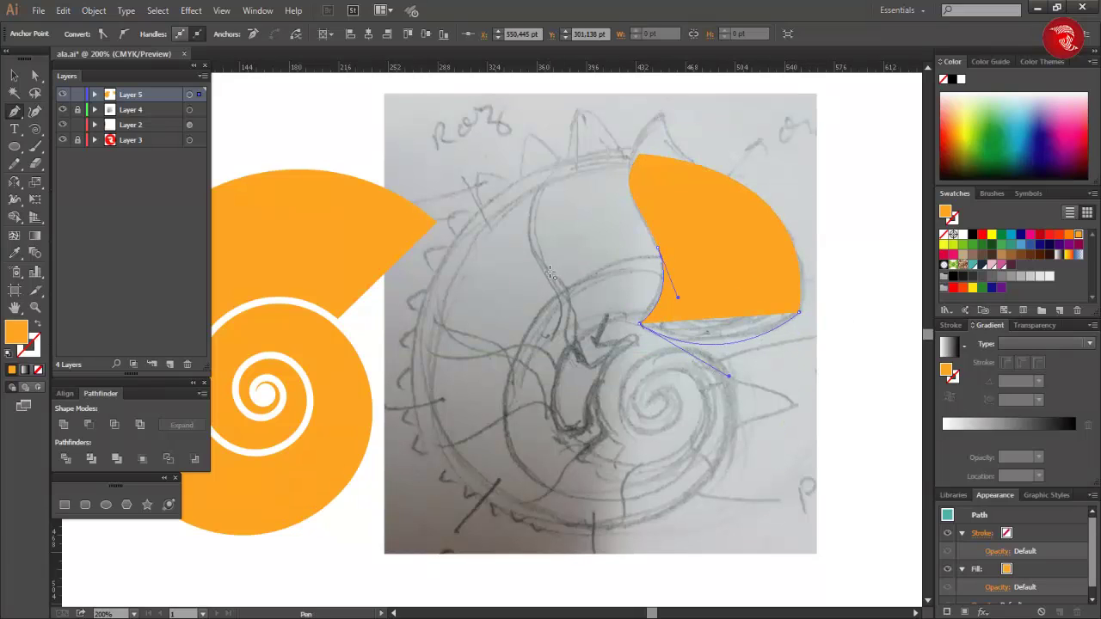
click(1031, 234)
click(39, 326)
Step: Draw four overlapping circles for the eye over the sketch, about 52, 35, 22 and 51 pt in diameter
key(l)
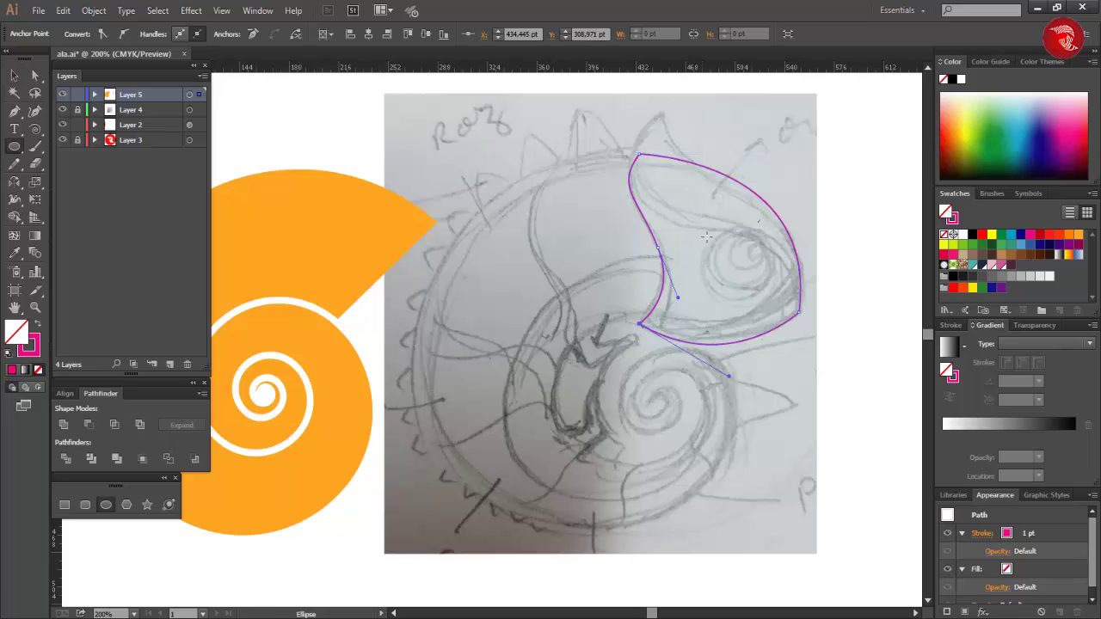
drag(773, 301, 774, 302)
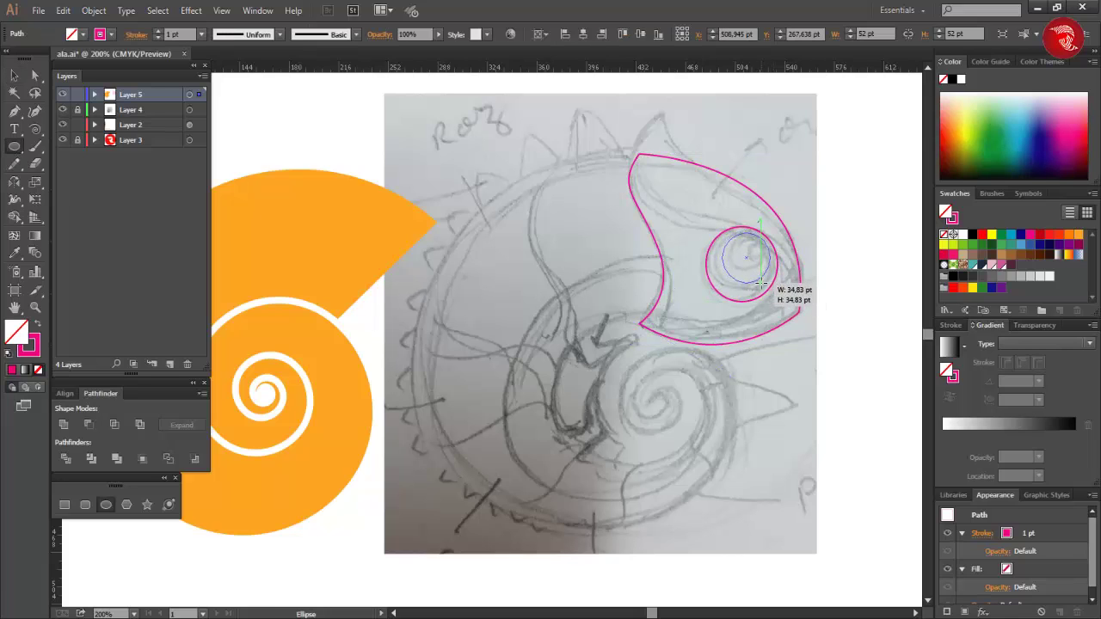
drag(766, 269, 745, 295)
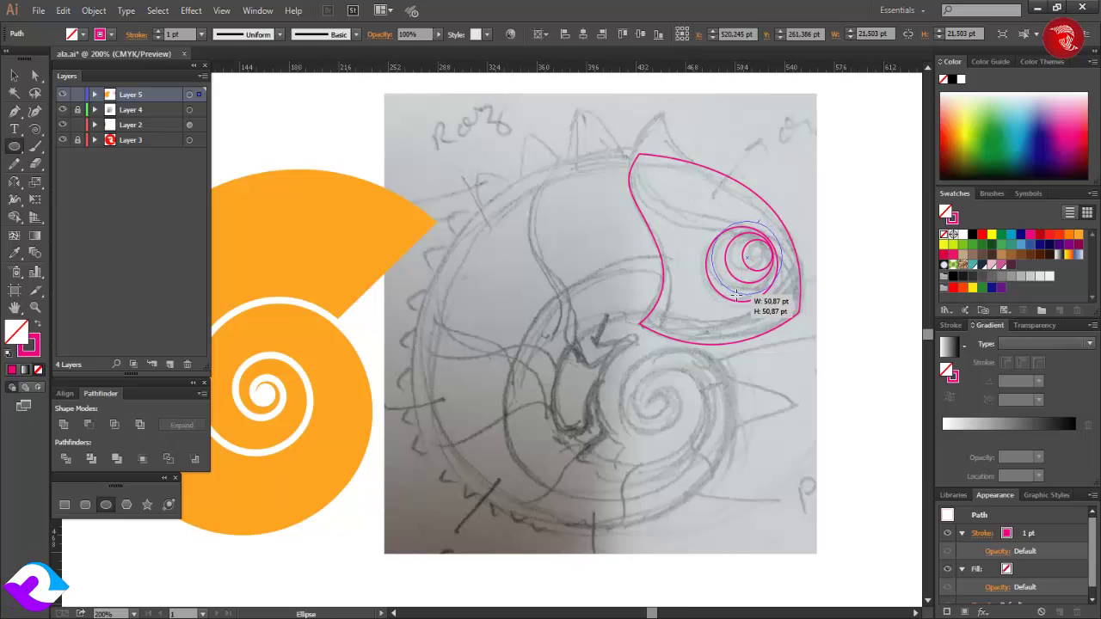
Step: Trace the curved spike above the head as a closed path about 51 by 63 pt and shift it slightly down
scroll(684, 221, up, 1)
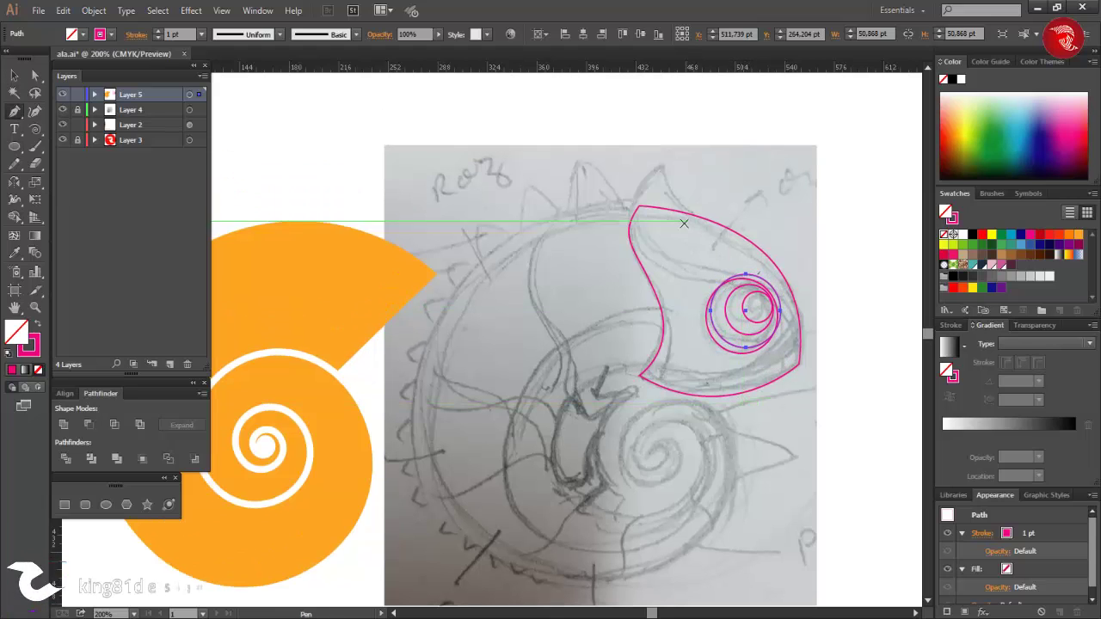
click(691, 222)
scroll(685, 211, up, 1)
mouse_move(666, 204)
mouse_down()
mouse_move(670, 179)
mouse_move(664, 205)
mouse_up()
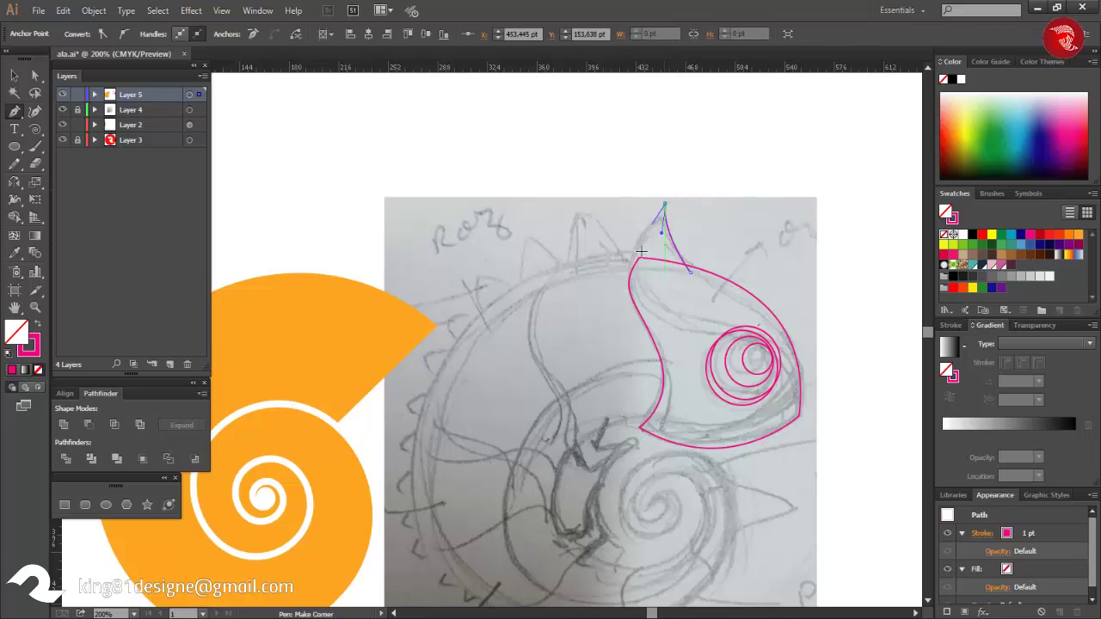
drag(625, 381, 623, 335)
click(621, 294)
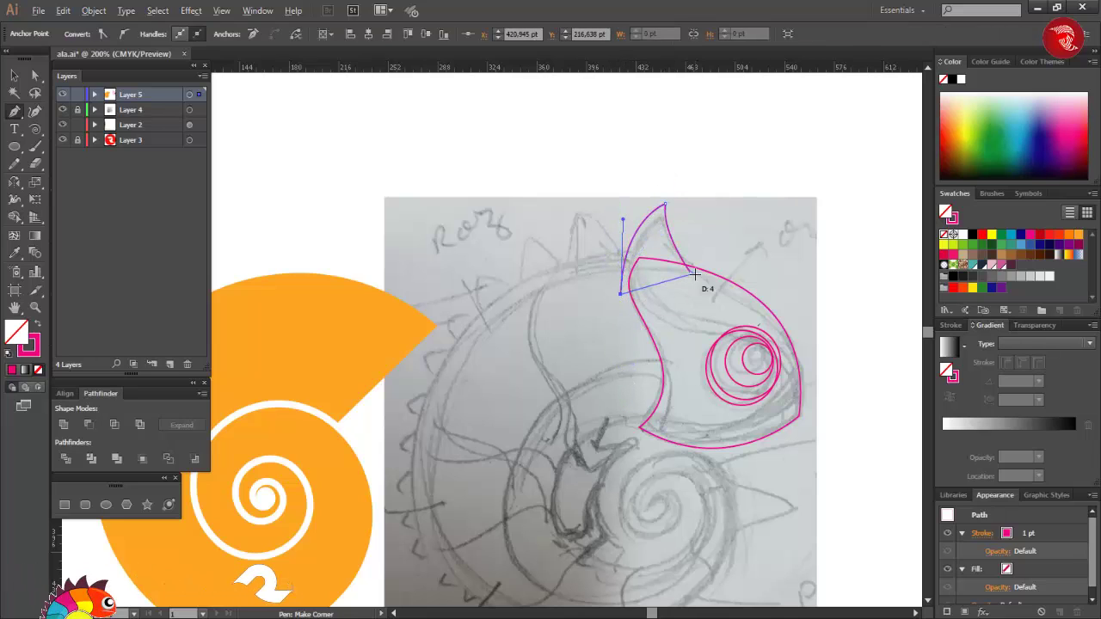
click(691, 273)
click(464, 162)
click(678, 249)
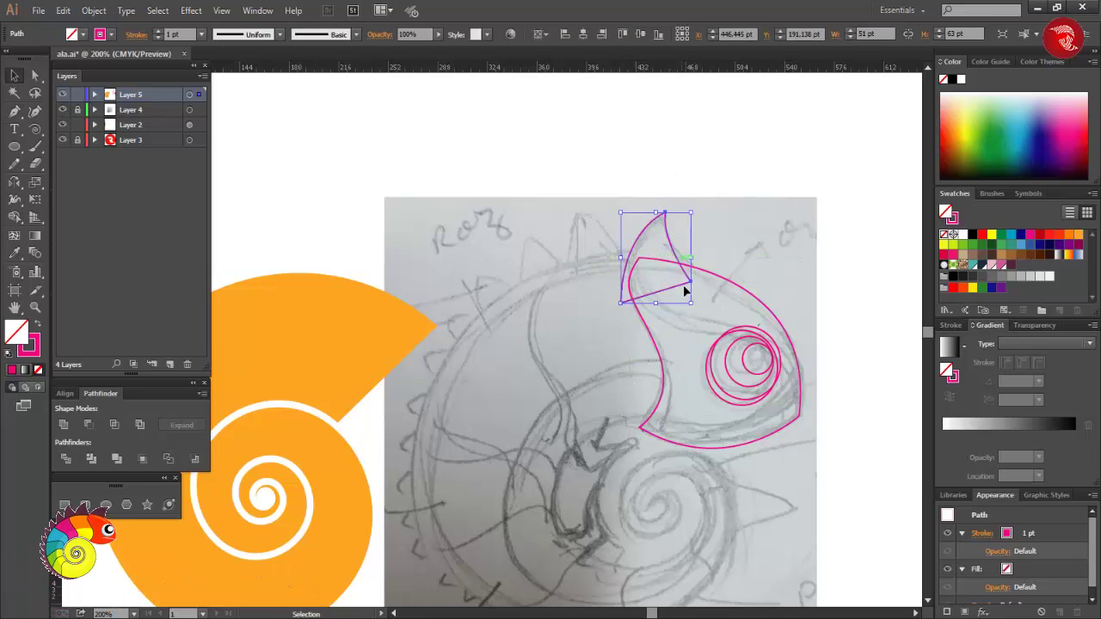
Step: Hide the sketch on Layer 4 and move the orange spiral back so its open end meets the head outline
scroll(721, 295, down, 1)
scroll(720, 295, down, 1)
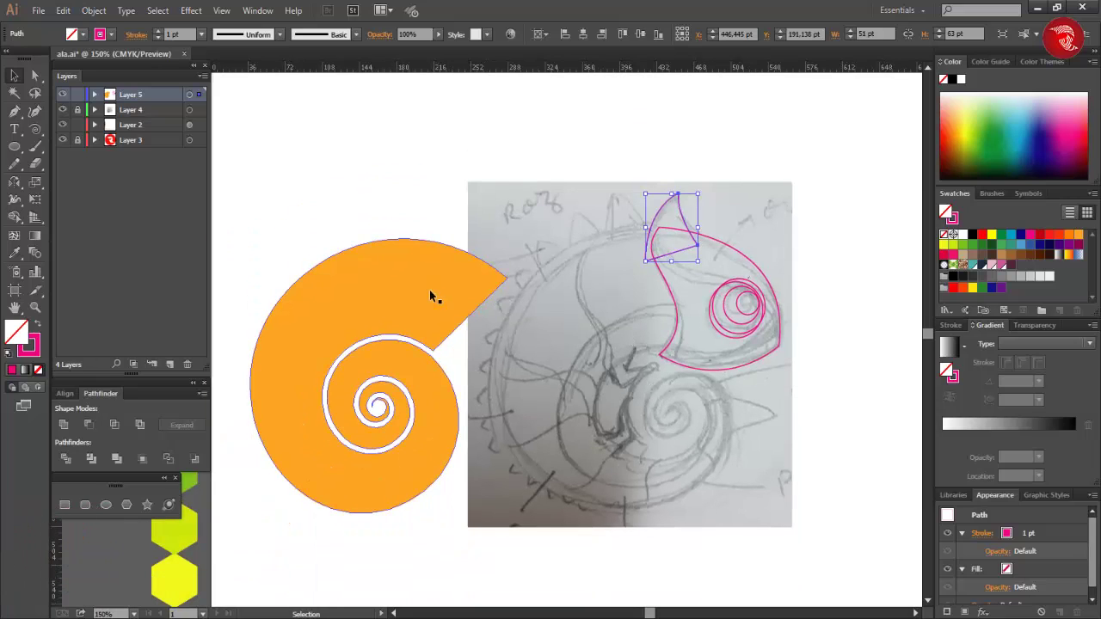
click(62, 110)
drag(370, 303, 658, 303)
scroll(662, 344, up, 4)
drag(674, 355, 660, 346)
scroll(660, 346, down, 2)
scroll(660, 347, up, 2)
Step: Scale the head outline down to about 114 by 120 pt to fit the end of the spiral
click(764, 248)
click(661, 235)
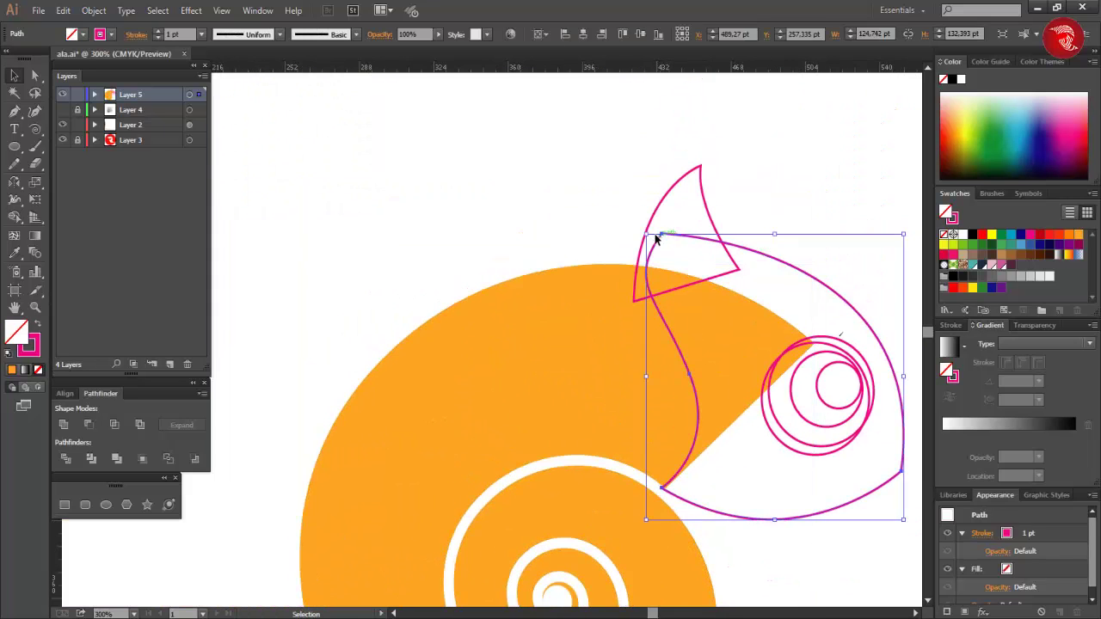
drag(646, 234, 651, 258)
scroll(651, 258, down, 2)
drag(903, 354, 884, 360)
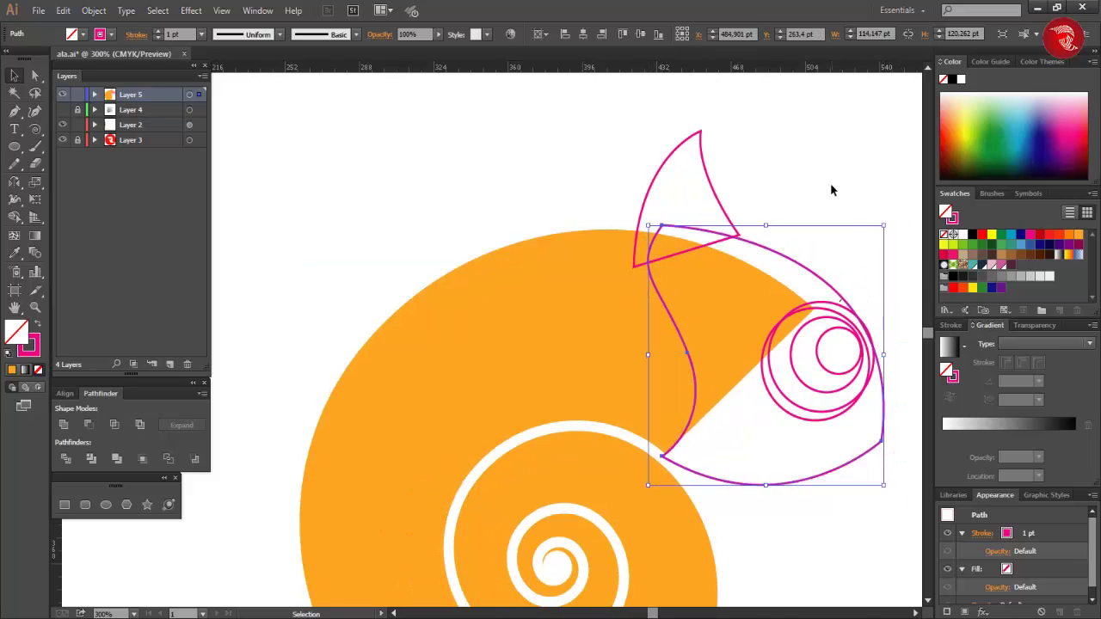
click(830, 183)
Step: Move the spike left onto the spiral's upper edge and start a Transform effect with 30 copies at 95% horizontal and vertical scale
drag(724, 216, 650, 197)
click(191, 11)
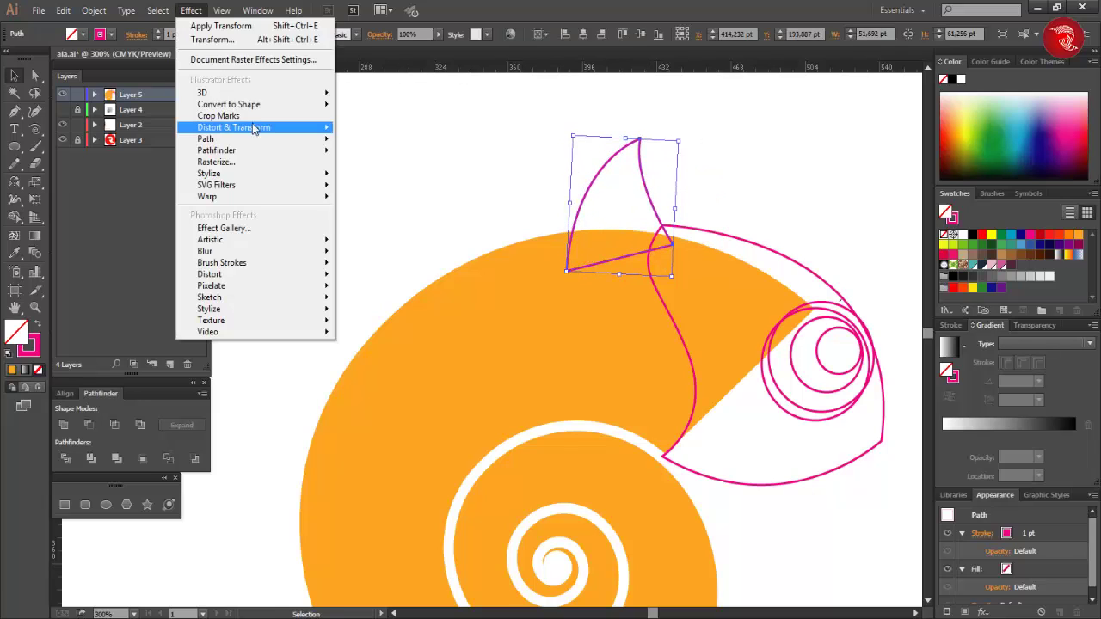
mouse_move(250, 130)
click(361, 179)
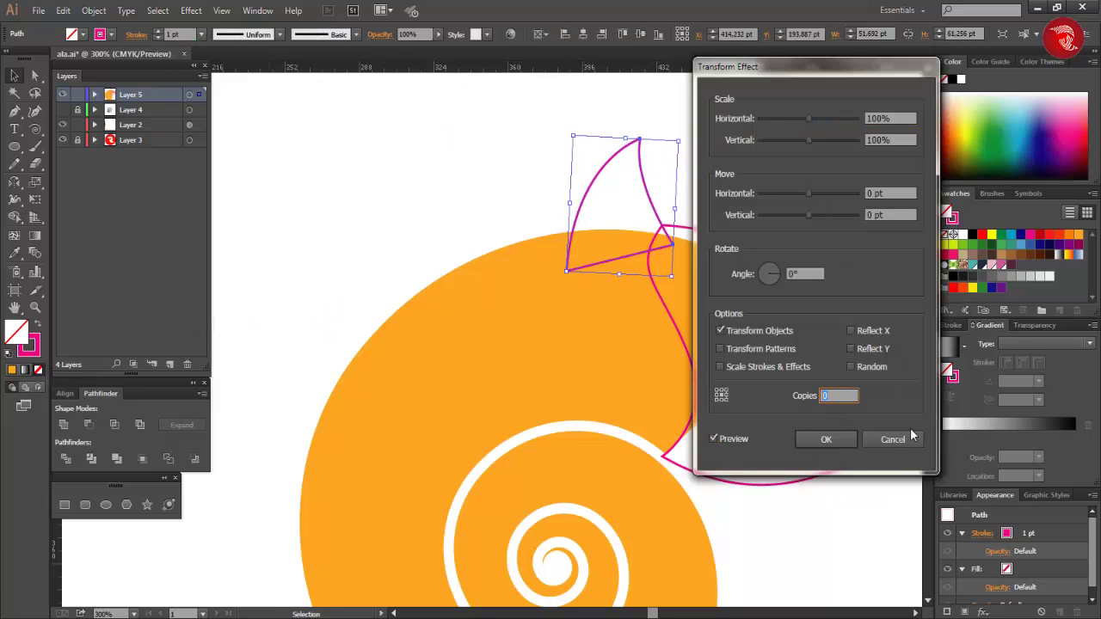
text(30)
click(886, 119)
text(95)
key(Tab)
text(95)
key(Tab)
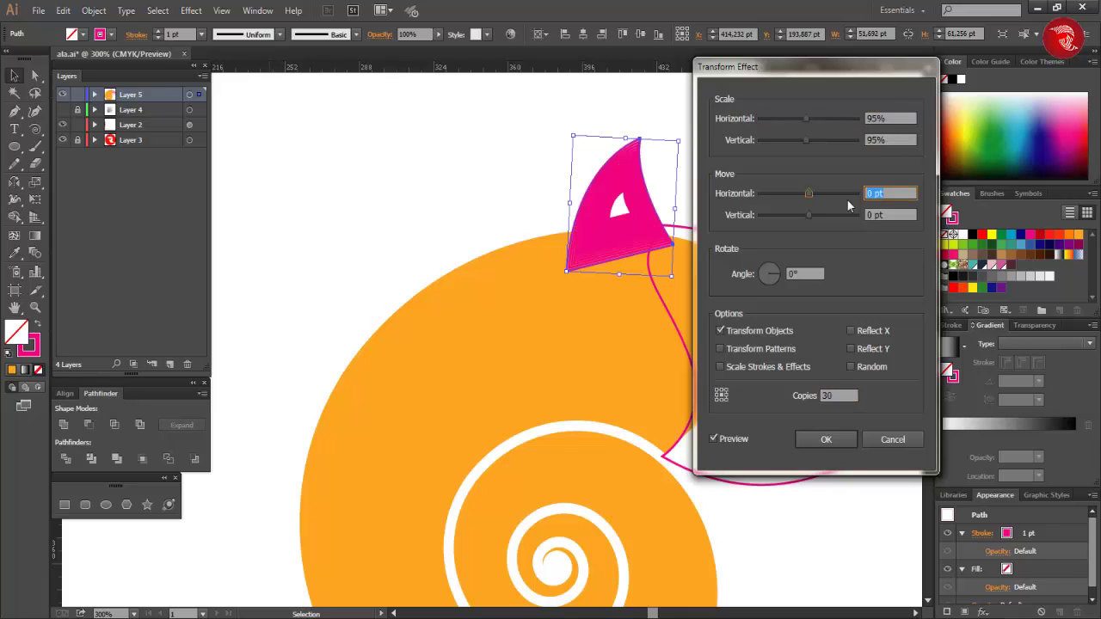
Step: Set the Transform effect to a -33 pt horizontal move, 9° rotation, 28 copies and a middle-left reference point
drag(794, 192, 793, 193)
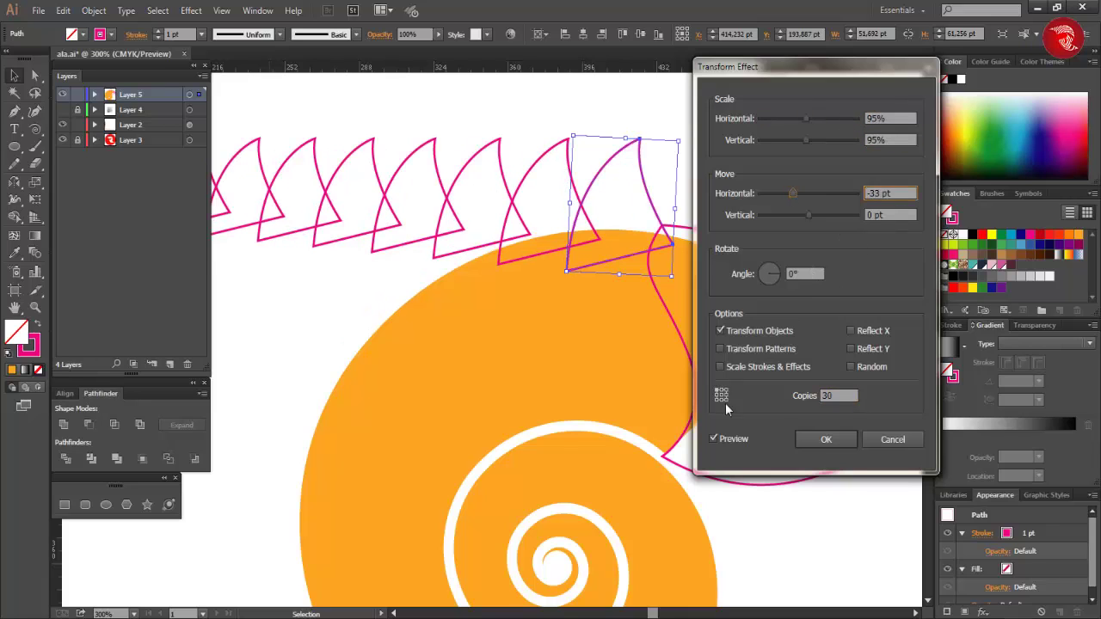
key(shift+Up)
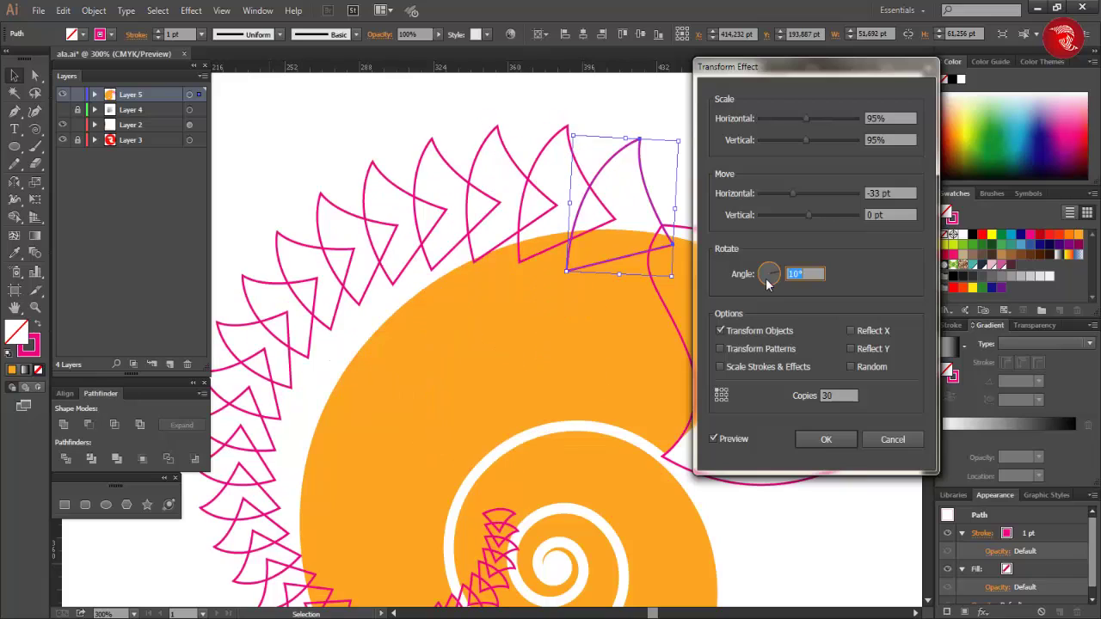
key(Down)
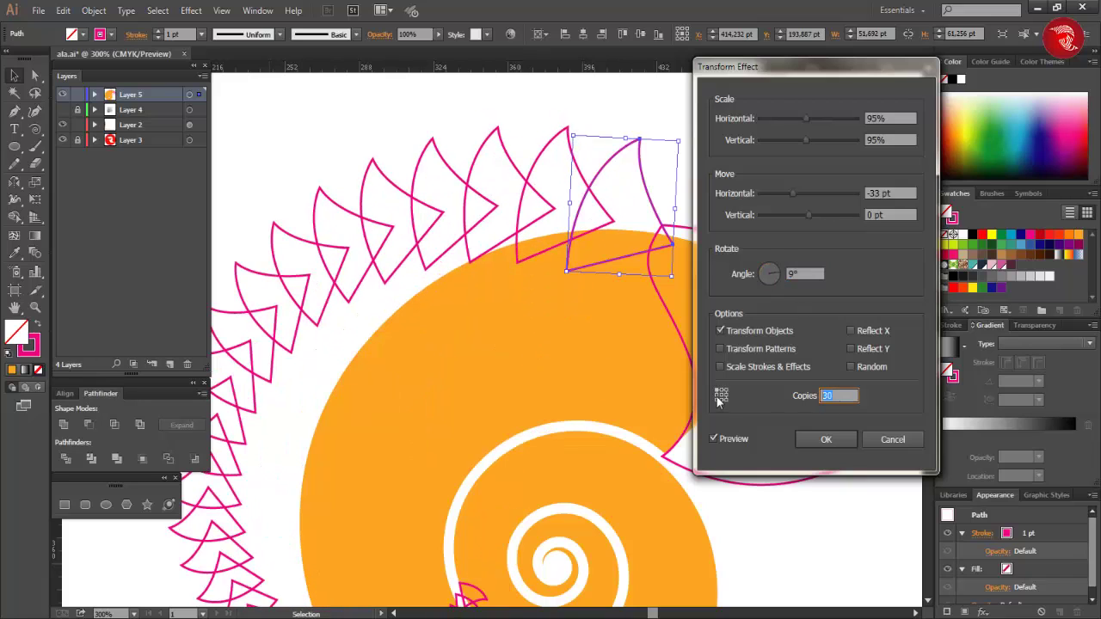
click(717, 396)
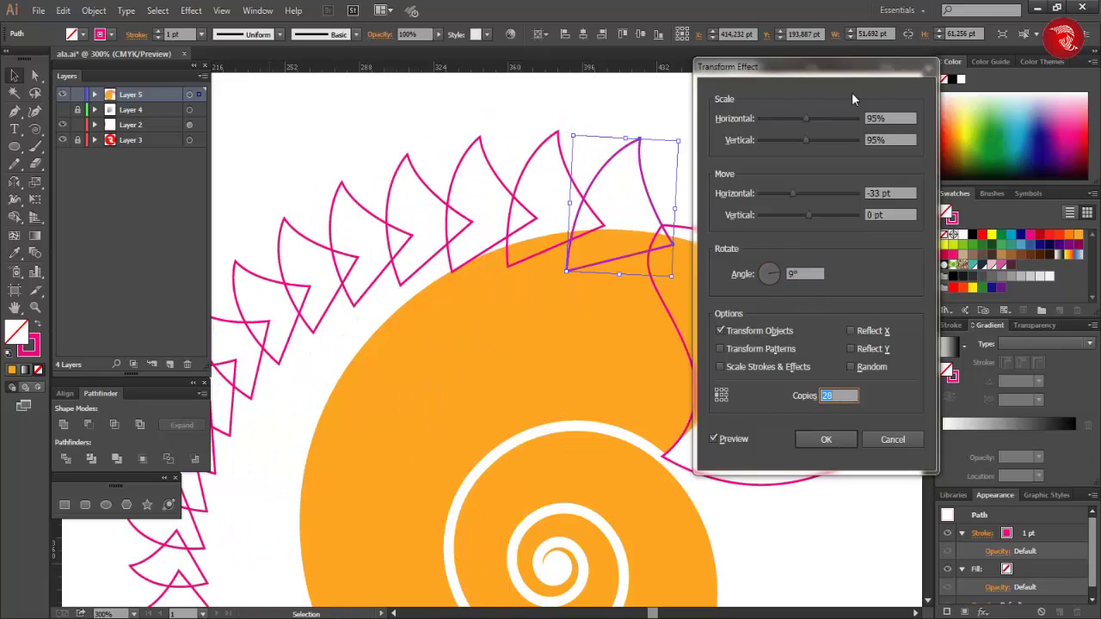
Step: Set the Transform effect's vertical move to 10 pt and horizontal scale to 90%, and apply it
drag(852, 67, 884, 87)
key(shift+Up)
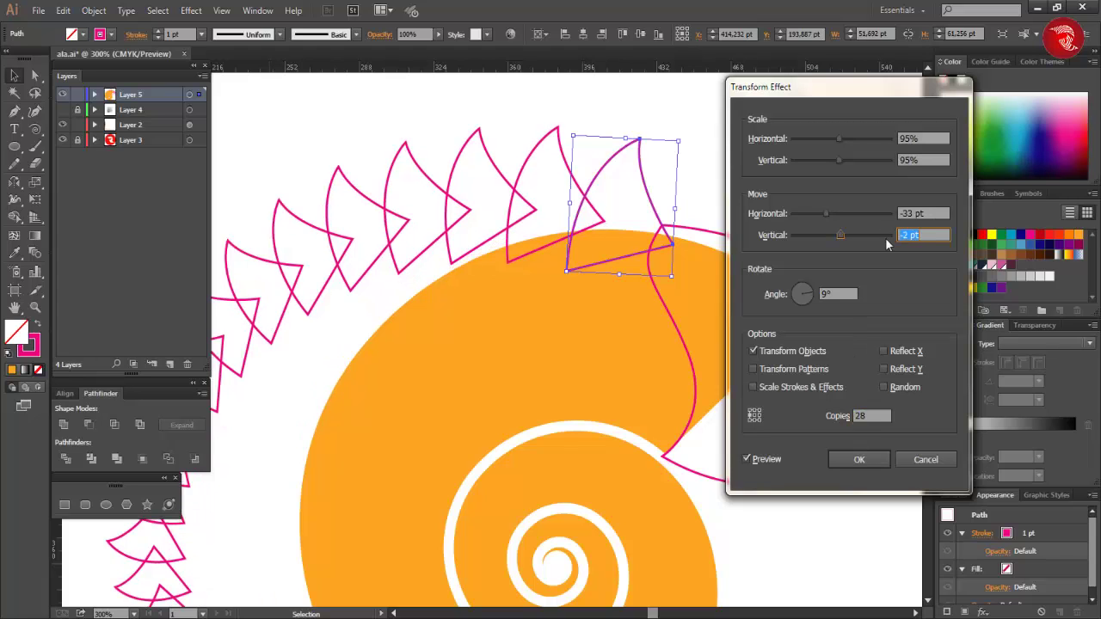
click(941, 138)
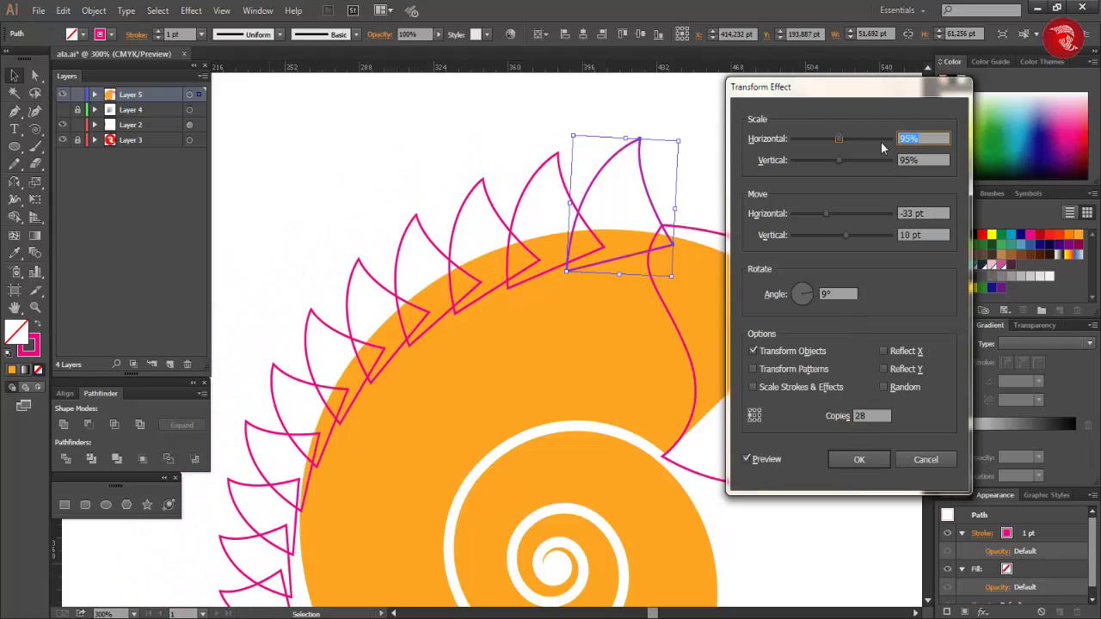
text(90)
click(858, 454)
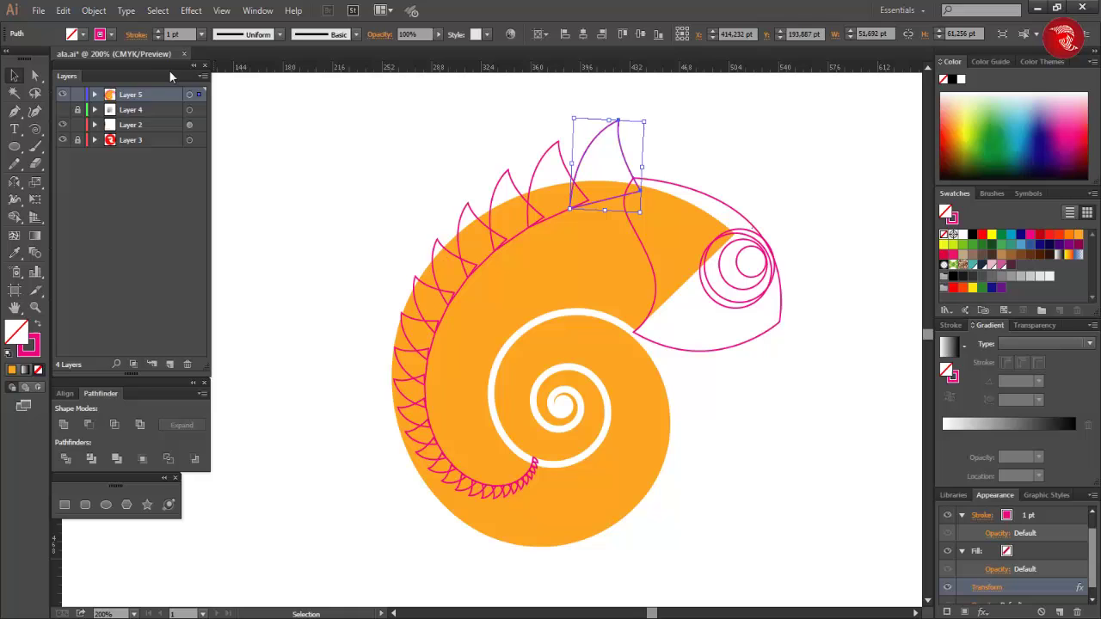
Step: Swap the spikes' fill and stroke for a solid magenta fill without stroke, and expand their appearance
click(94, 11)
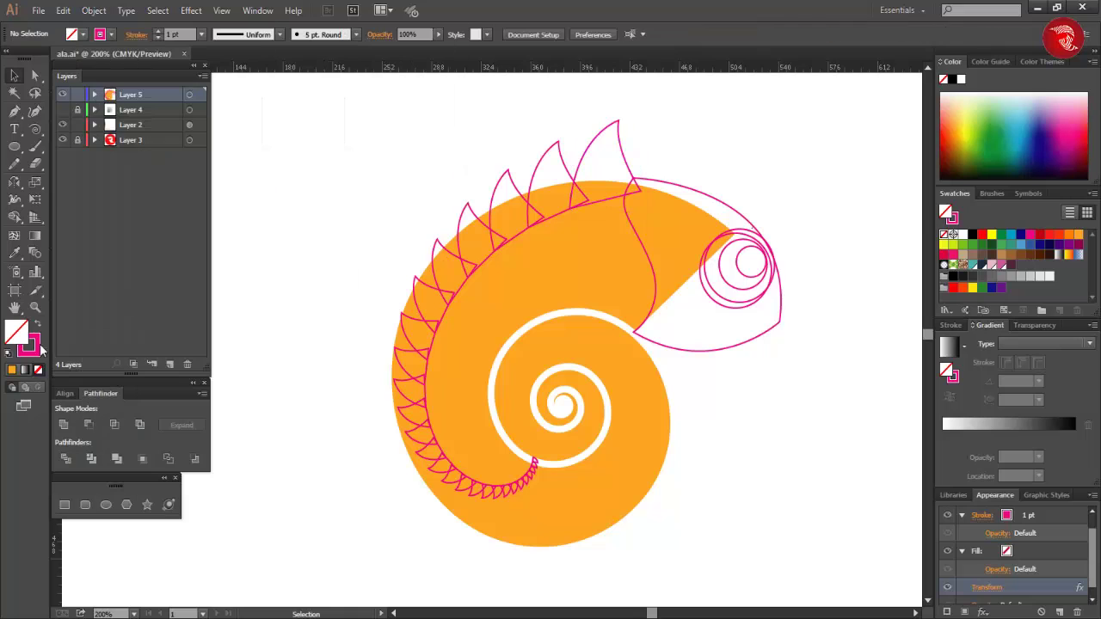
click(590, 143)
click(38, 325)
click(94, 10)
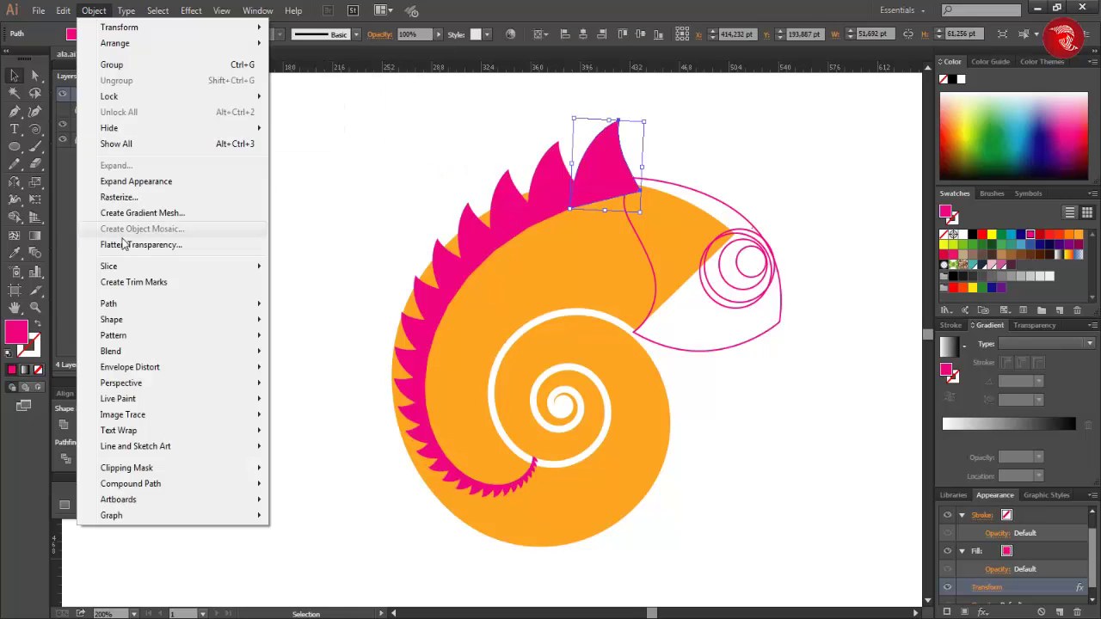
click(119, 182)
Step: Scale and reposition the expanded spike row along the spiral's outer edge, at about 219 pt wide and 309 pt high
drag(634, 502, 682, 558)
drag(395, 122, 347, 256)
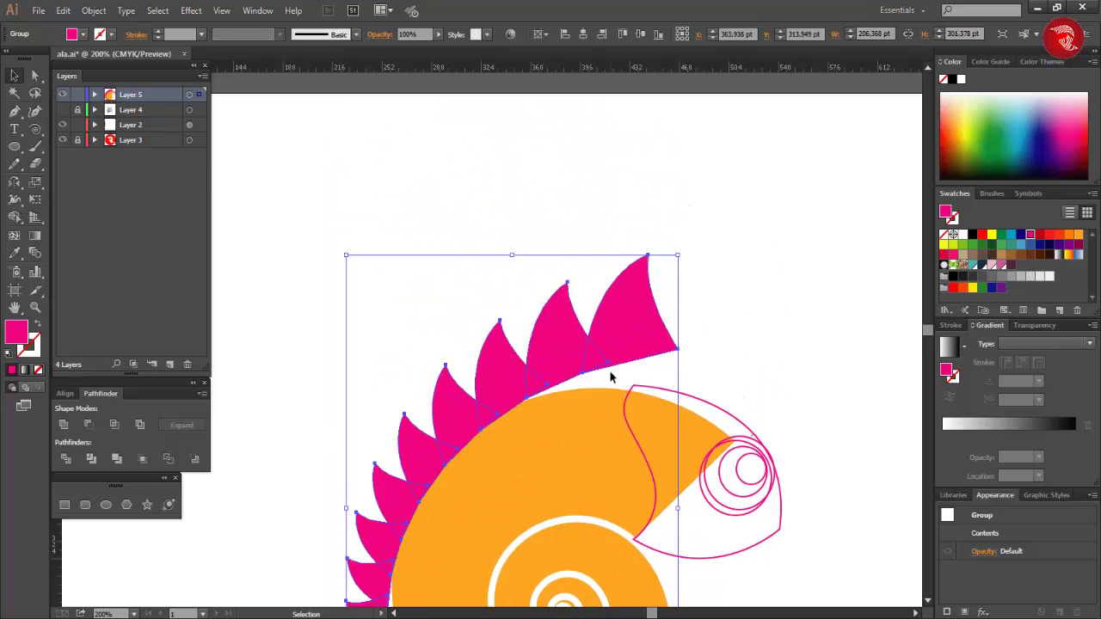
scroll(612, 376, down, 3)
drag(679, 101, 677, 146)
scroll(533, 379, down, 1)
mouse_move(347, 555)
mouse_down()
mouse_move(367, 542)
mouse_move(362, 551)
mouse_up()
key(ctrl+minus)
drag(621, 469, 664, 509)
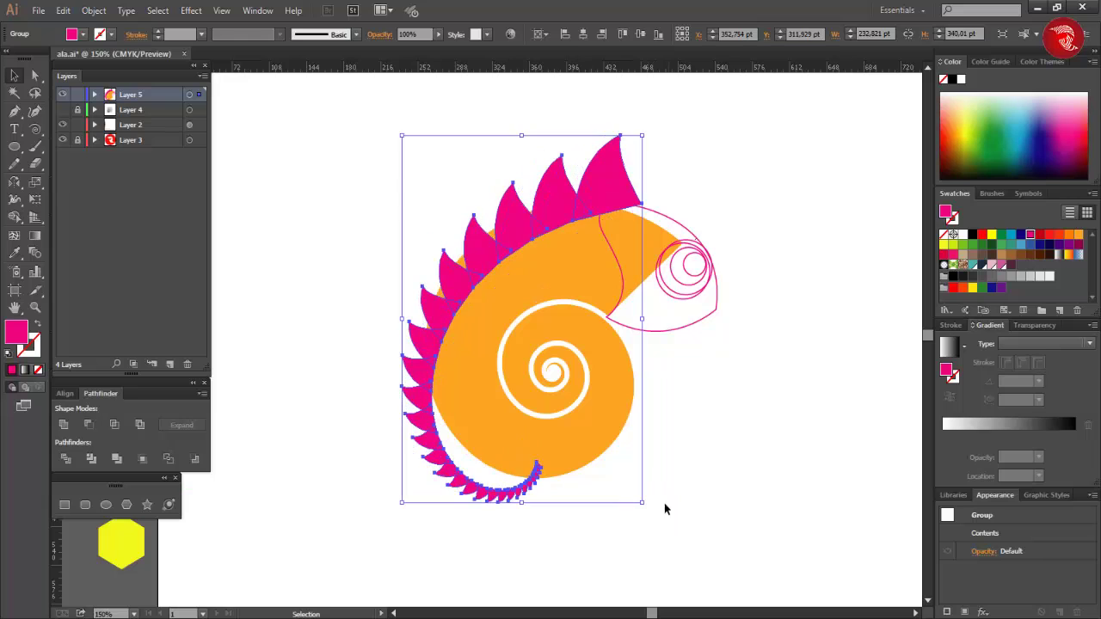
drag(401, 502, 405, 476)
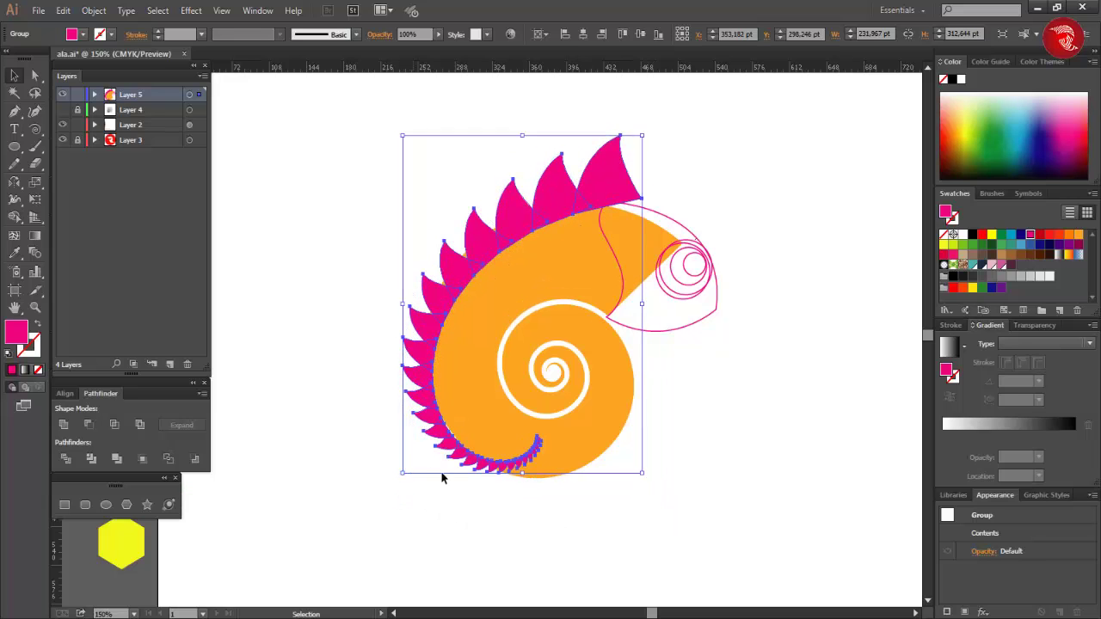
drag(642, 135, 635, 140)
drag(404, 474, 409, 473)
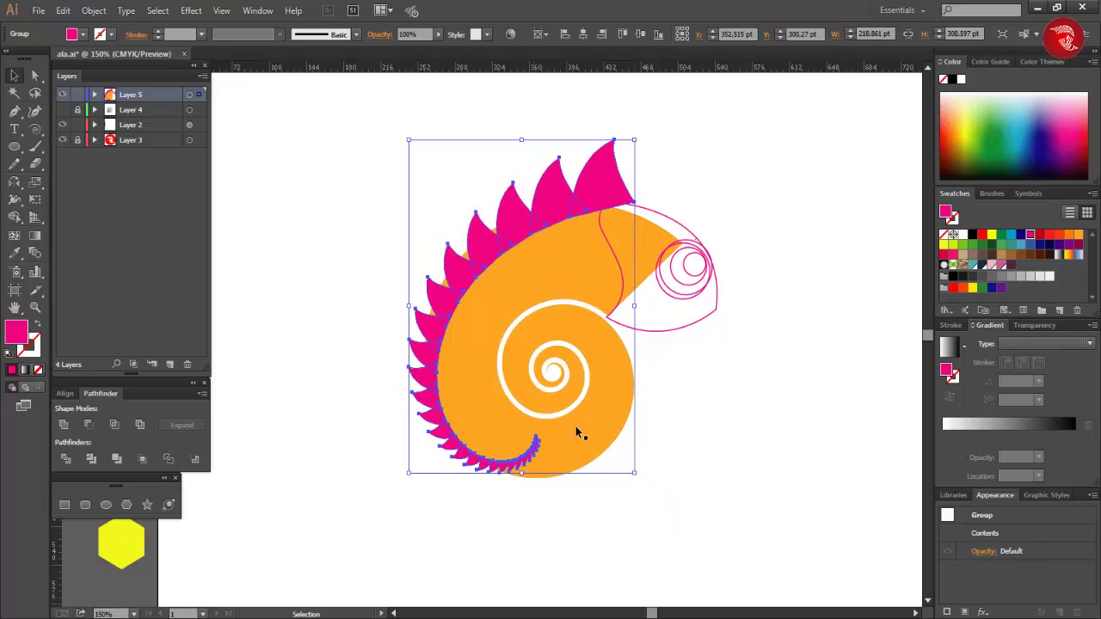
Step: Send the spike group behind the orange body and scale it to about 213 by 305 pt
right_click(608, 208)
mouse_move(677, 330)
click(795, 376)
click(793, 373)
drag(600, 184, 596, 189)
drag(405, 476, 411, 473)
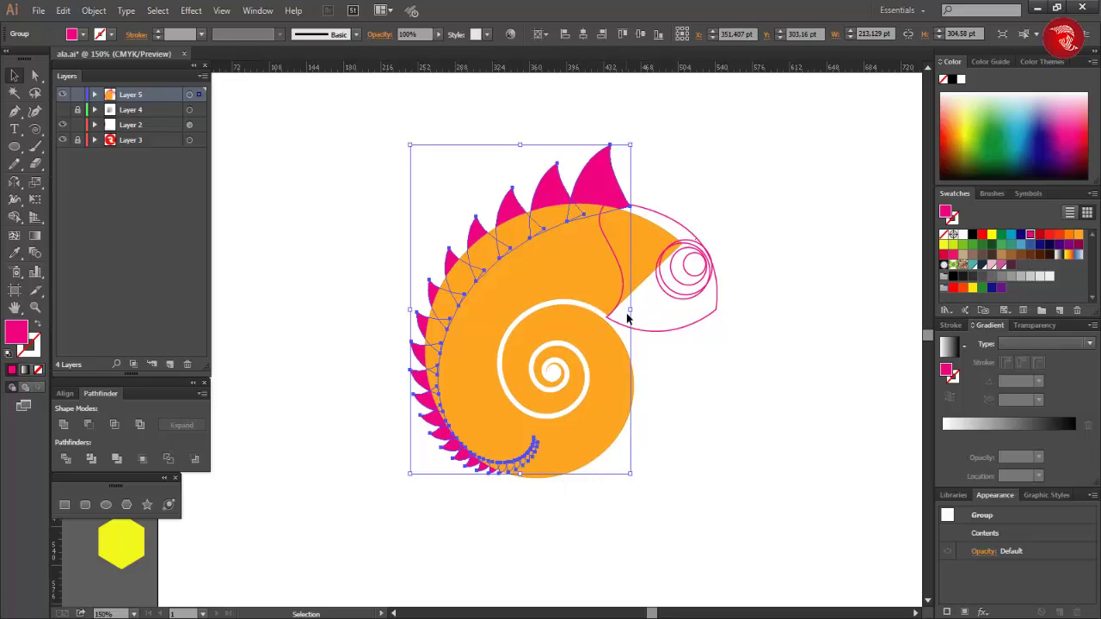
Step: Stretch the spike group to about 253 by 337 pt and shift it so the spikes protrude beyond the body's outer edge
mouse_move(629, 311)
mouse_down()
mouse_move(659, 314)
mouse_move(645, 315)
mouse_up()
drag(527, 473, 528, 492)
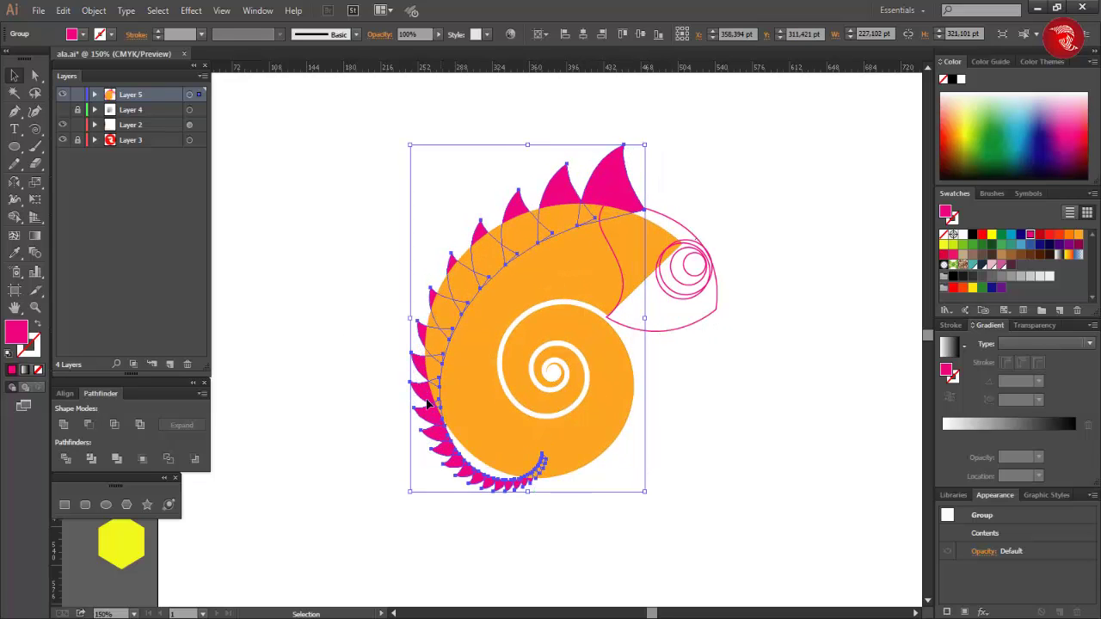
drag(409, 319, 383, 319)
drag(515, 145, 514, 128)
drag(591, 173, 604, 155)
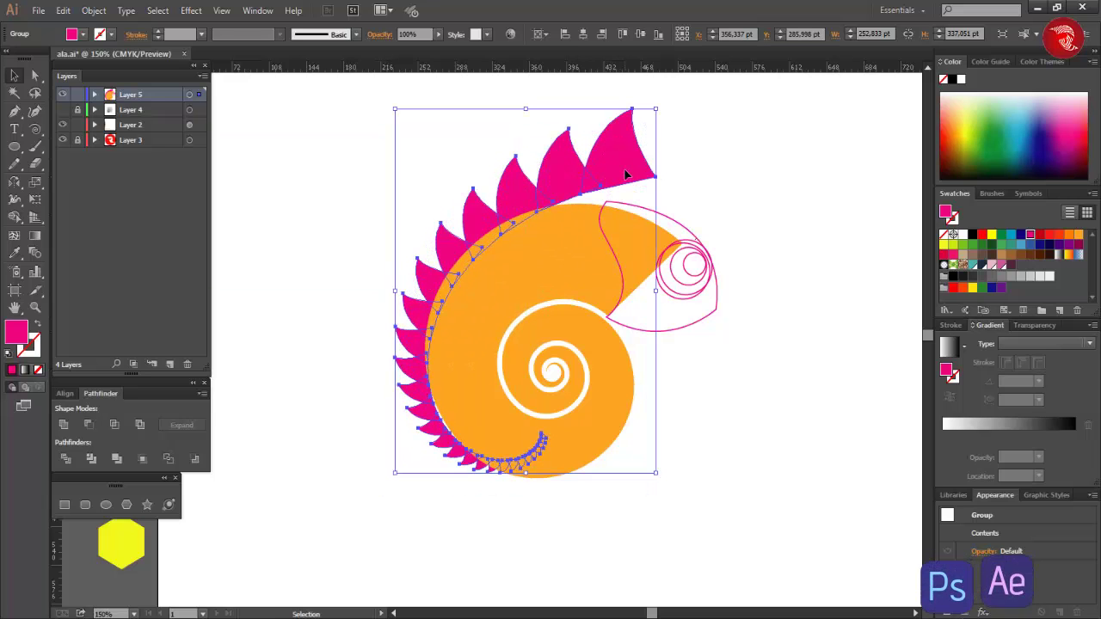
drag(522, 191, 527, 194)
Step: Ungroup the spikes and swap the spiral body's fill and stroke to show it as an orange outline
right_click(489, 230)
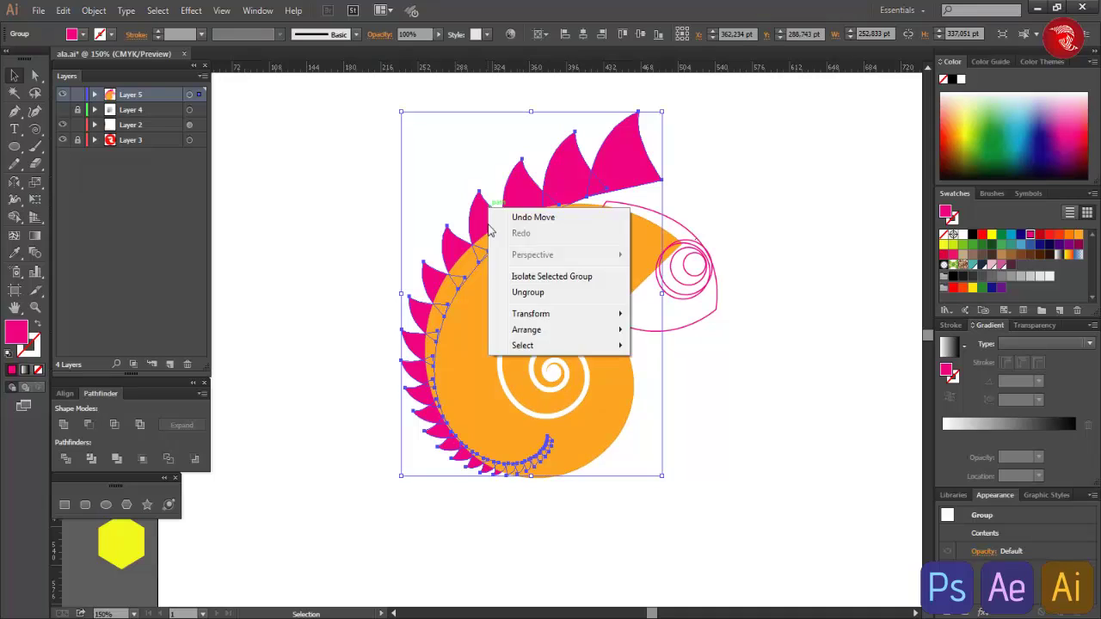
click(527, 293)
click(520, 549)
click(492, 423)
click(37, 324)
scroll(510, 513, up, 2)
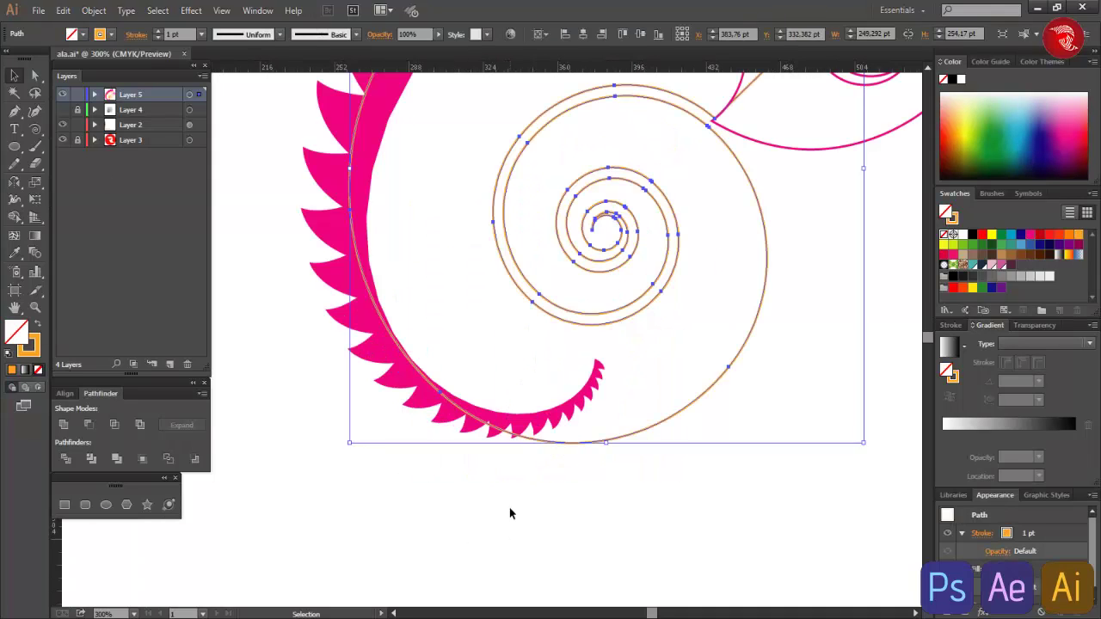
click(510, 514)
drag(505, 427, 514, 441)
key(ctrl+w)
click(661, 335)
click(600, 484)
key(ctrl+z)
key(ctrl+z)
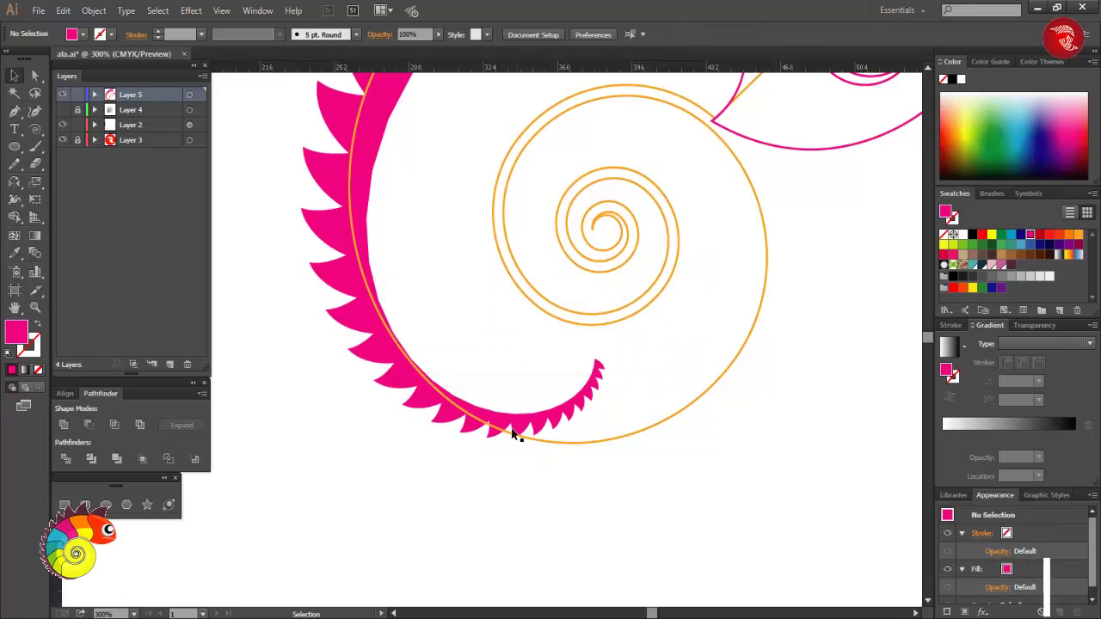
Step: Select the small spikes at the tail end, then move and rotate them clockwise together onto the spiral's lower outline
click(514, 437)
key(ctrl+plus)
key(ctrl+plus)
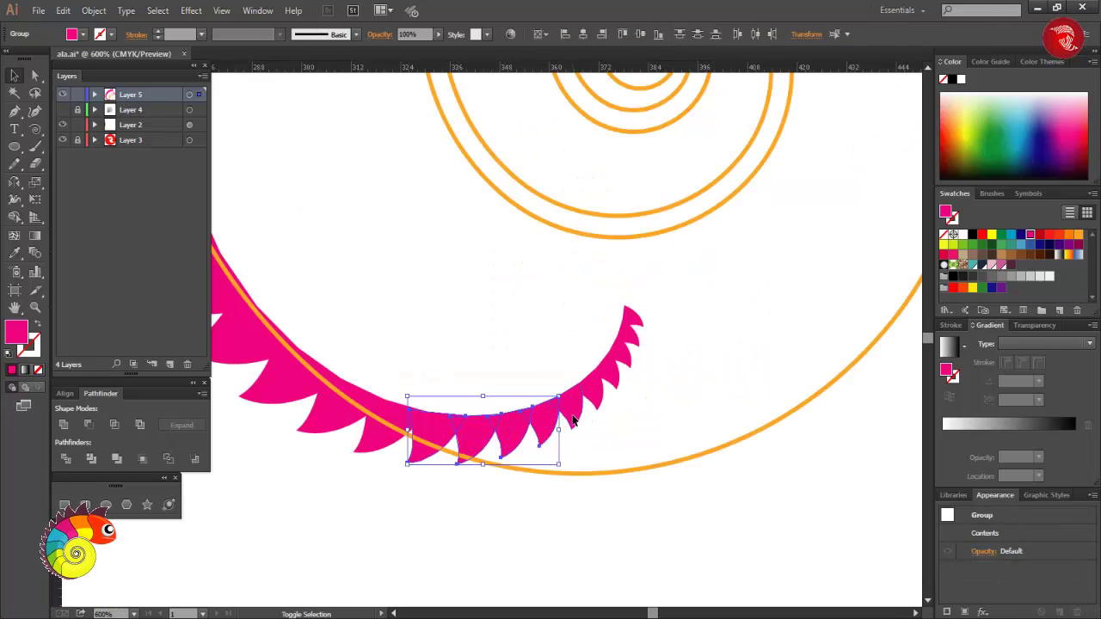
shift+click(626, 357)
shift+click(633, 337)
shift+click(633, 315)
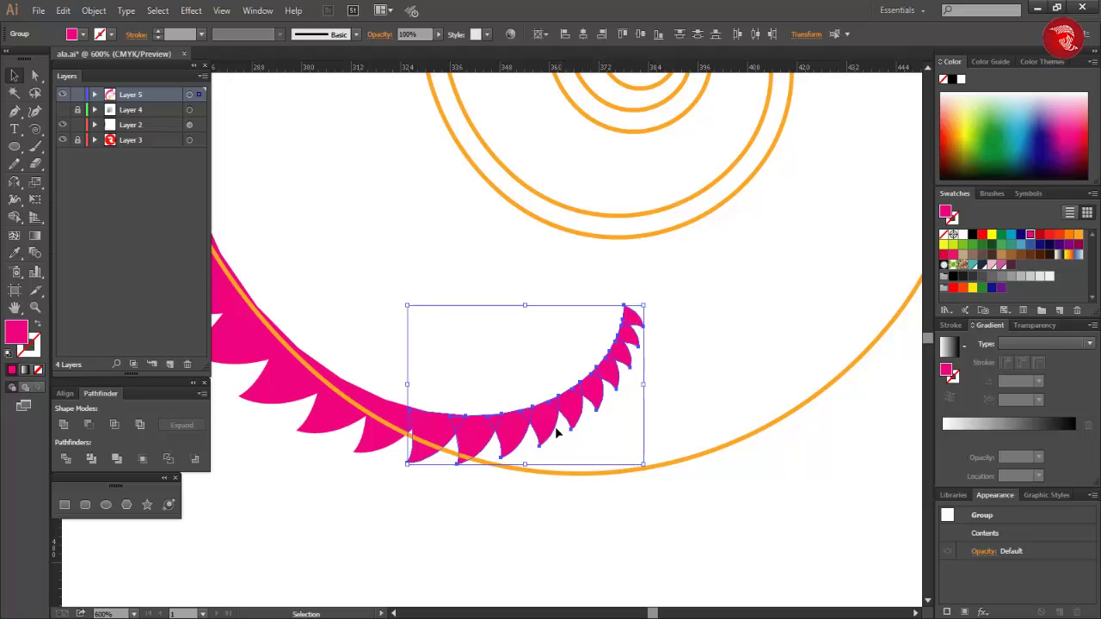
drag(549, 421, 545, 460)
drag(644, 336, 676, 402)
drag(556, 465, 579, 523)
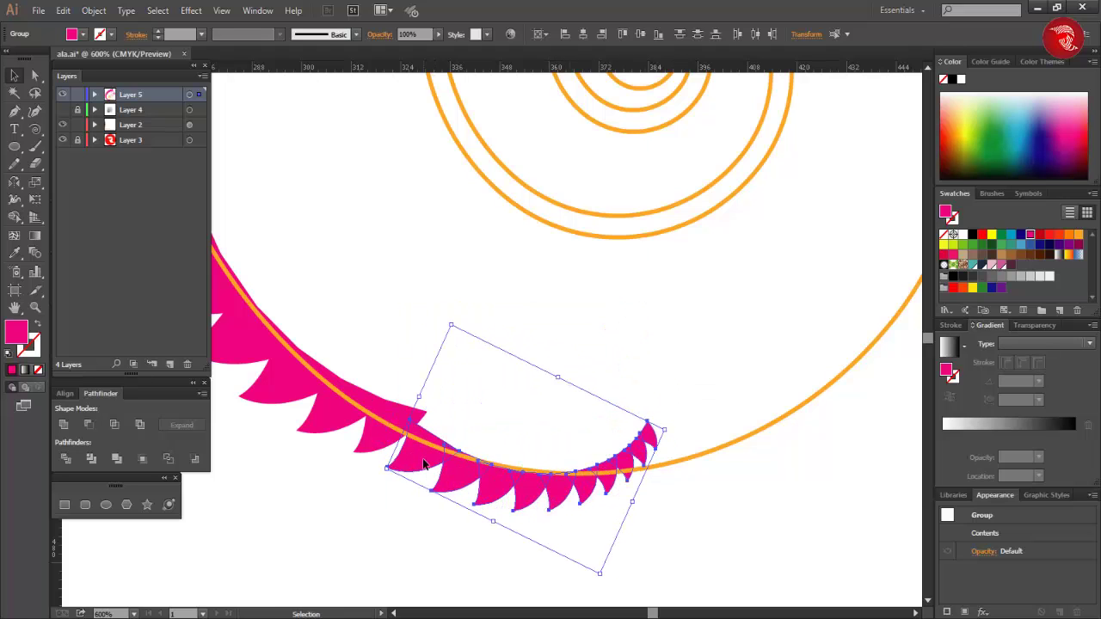
click(368, 496)
Step: Rotate the smallest tip spikes to follow the outline and nudge the spike just ahead of the realigned tail section
click(611, 496)
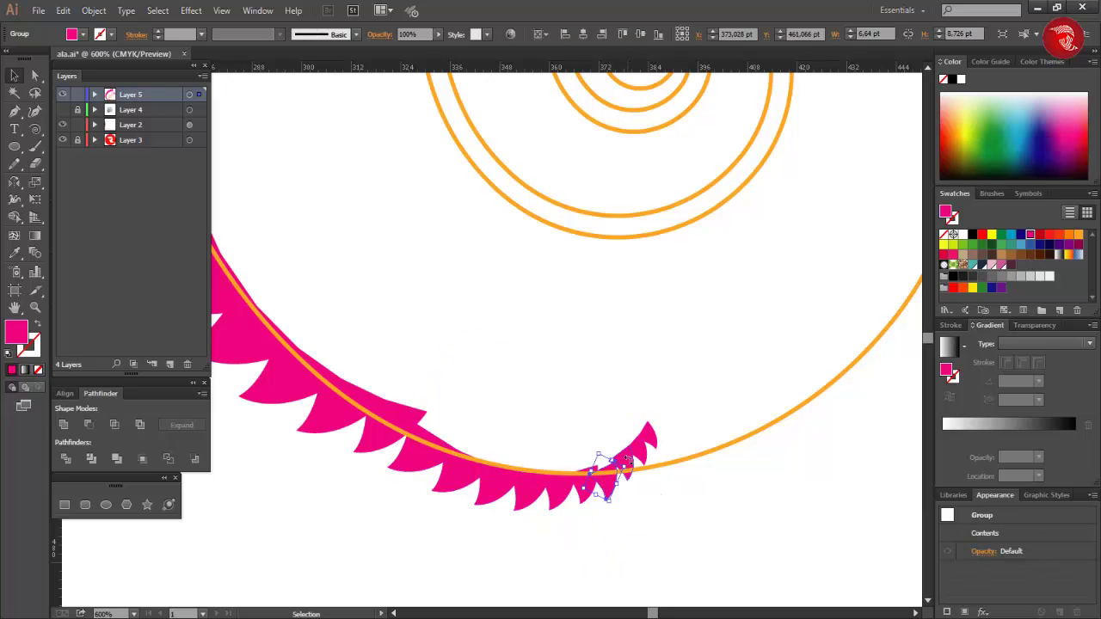
click(664, 509)
drag(629, 466, 658, 476)
click(664, 504)
click(673, 505)
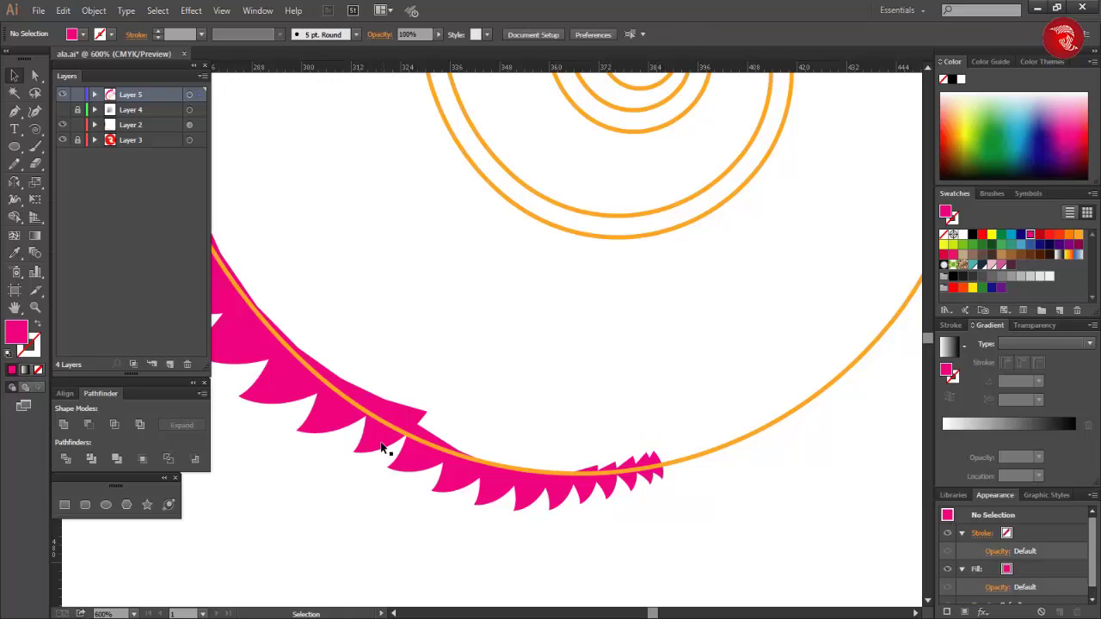
click(387, 443)
drag(383, 445, 381, 447)
click(399, 506)
Step: Move the largest front spikes down onto the spiral's upper outline and rotate them slightly clockwise
scroll(558, 423, down, 3)
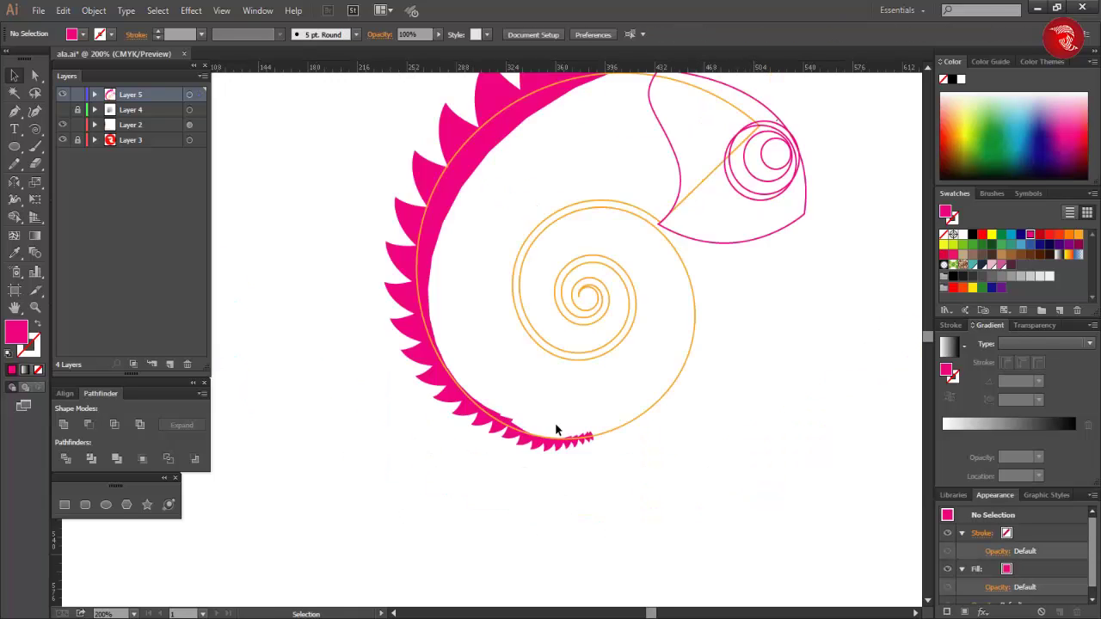
scroll(558, 421, up, 2)
scroll(557, 417, down, 1)
drag(607, 203, 607, 233)
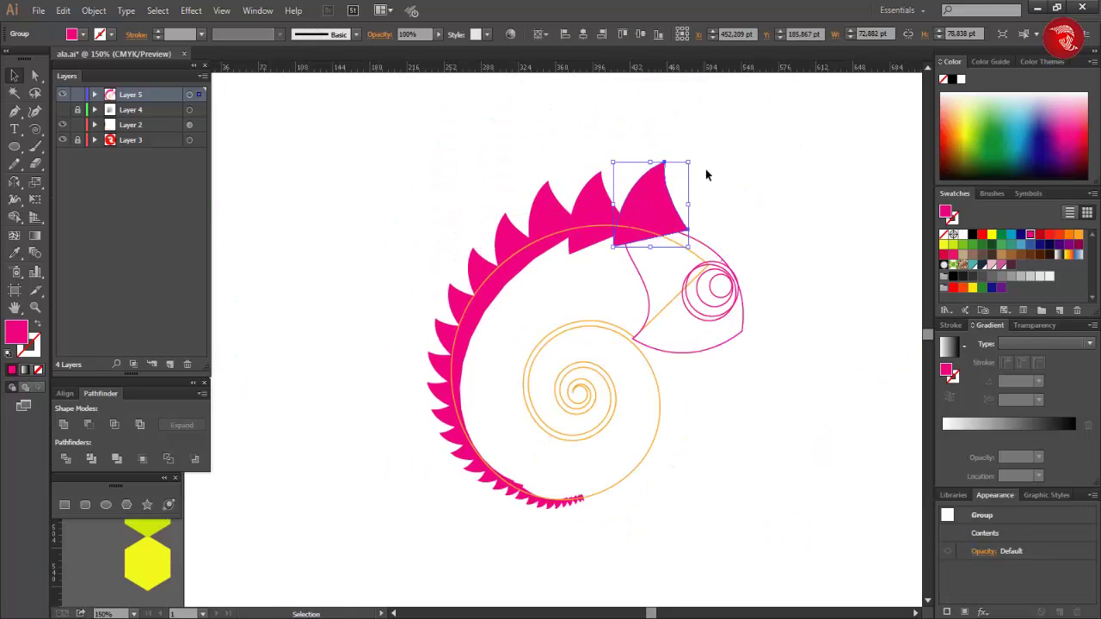
drag(701, 158, 705, 161)
click(708, 162)
click(593, 209)
drag(635, 165, 640, 169)
click(695, 199)
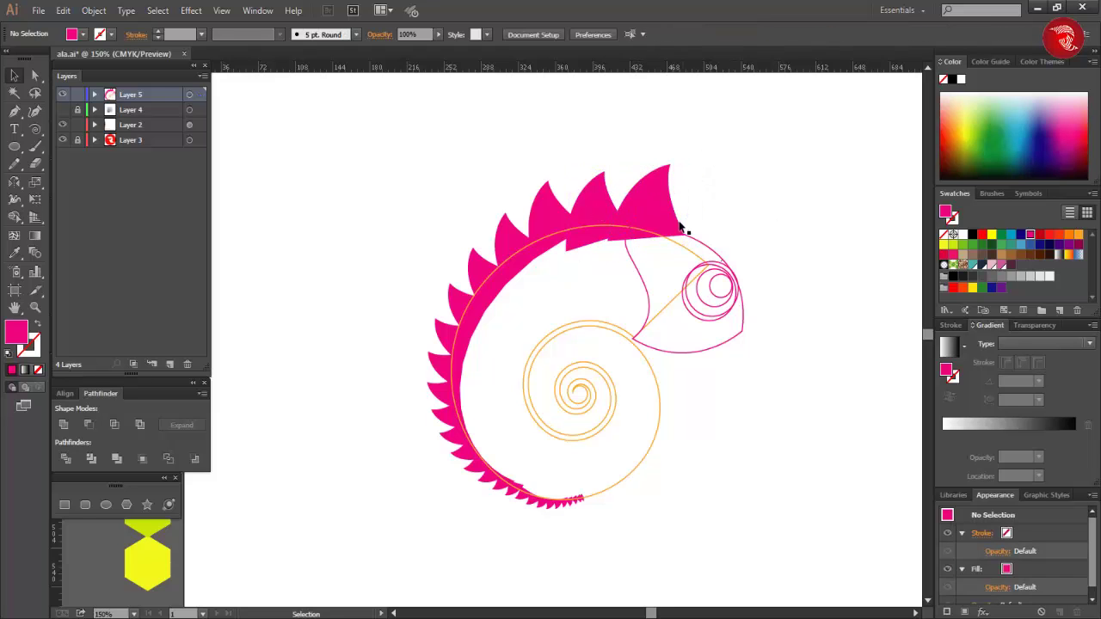
Step: Rotate and reposition the front spikes further so their bases follow the curve above the head
scroll(683, 231, up, 3)
click(684, 241)
scroll(684, 241, up, 2)
drag(733, 154, 762, 195)
click(800, 211)
scroll(800, 212, down, 2)
drag(670, 189, 688, 215)
click(566, 194)
scroll(585, 196, up, 2)
drag(642, 174, 656, 190)
Step: Adjust the largest spike's angle and position so its base meets the neighbouring spike at the head's upper corner
drag(527, 251, 477, 247)
scroll(631, 290, up, 3)
scroll(534, 295, down, 4)
scroll(615, 249, up, 4)
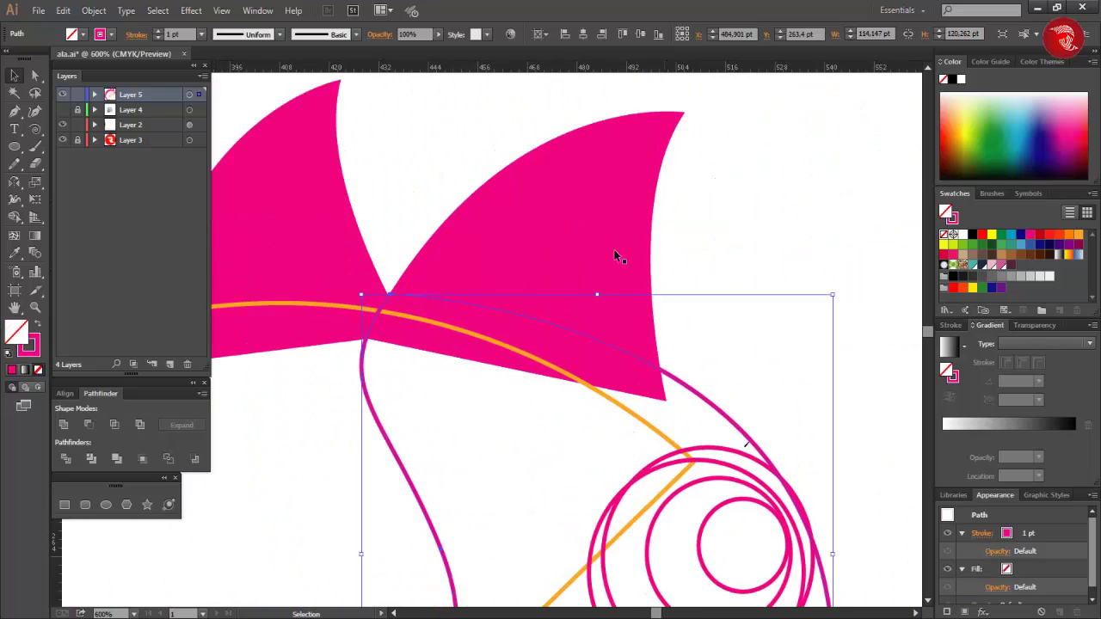
drag(776, 149, 786, 189)
drag(546, 231, 542, 260)
drag(533, 286, 466, 300)
scroll(379, 288, up, 2)
drag(556, 298, 547, 299)
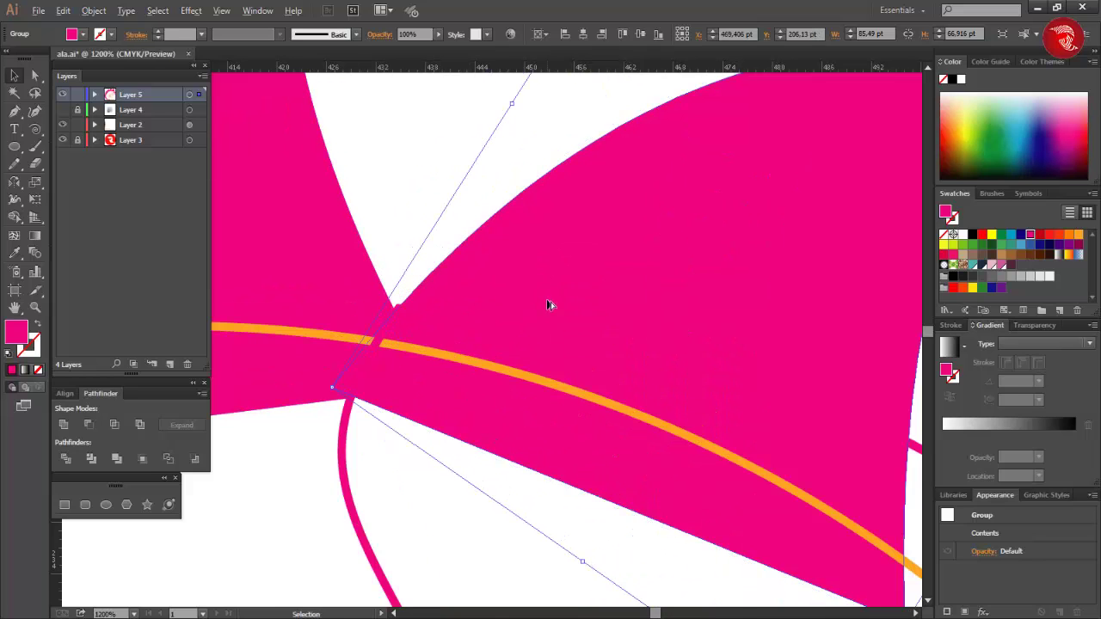
Step: Swap the spiral body's stroke and fill back to a solid orange fill without stroke
scroll(547, 299, down, 6)
scroll(534, 313, down, 2)
scroll(536, 319, up, 1)
click(645, 388)
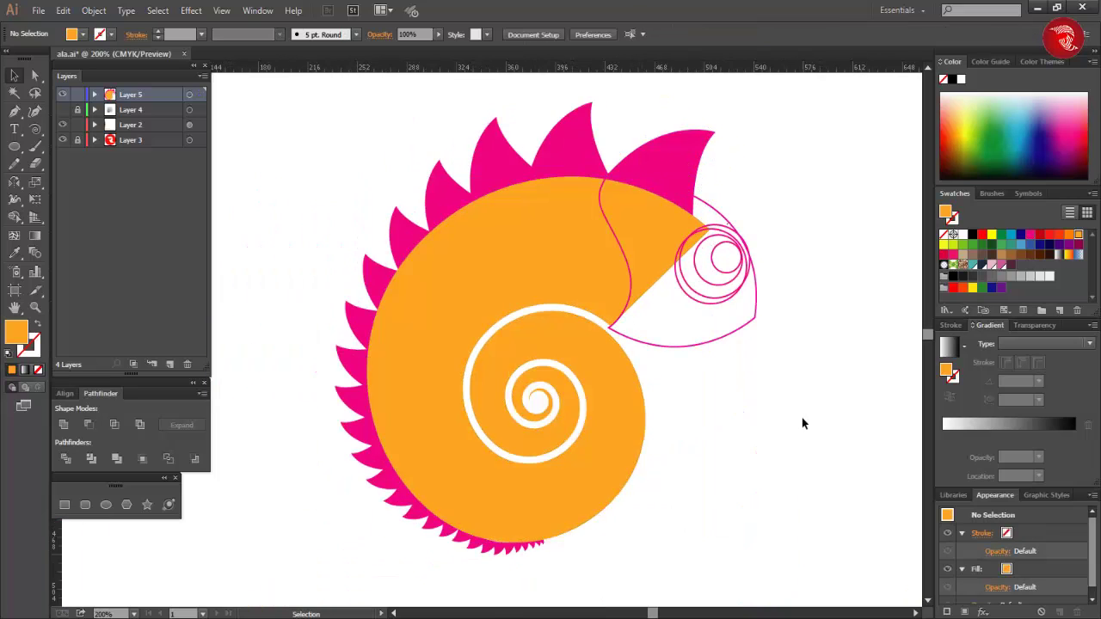
Step: Draw a curved path with the Pen tool from the upper spikes to the inner coil, then shift its endpoints toward the tail side
scroll(802, 424, up, 1)
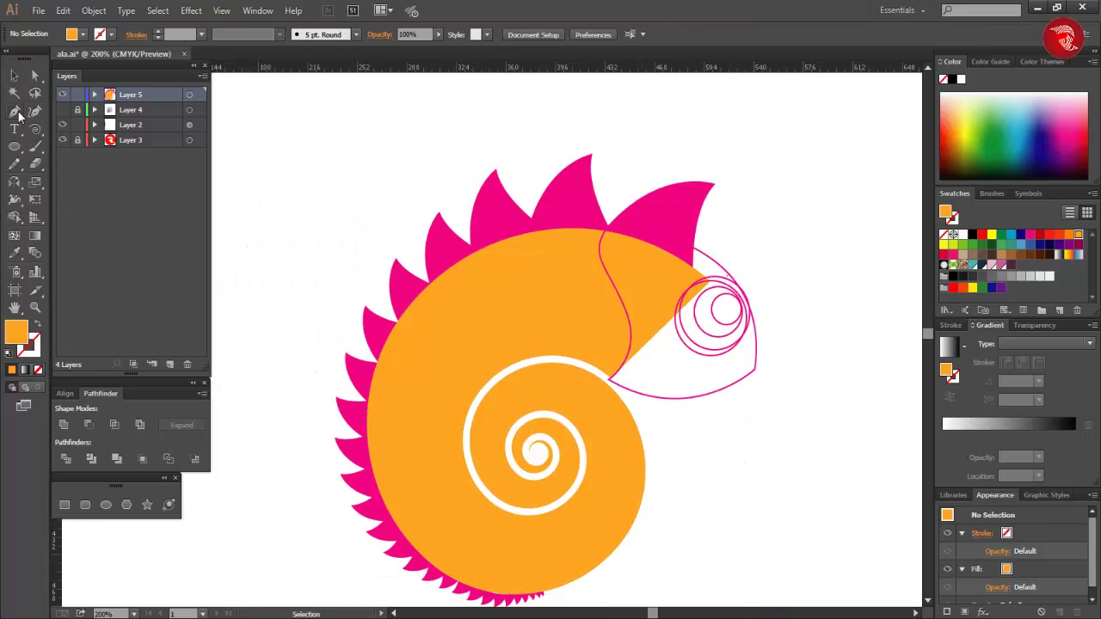
drag(528, 203, 560, 129)
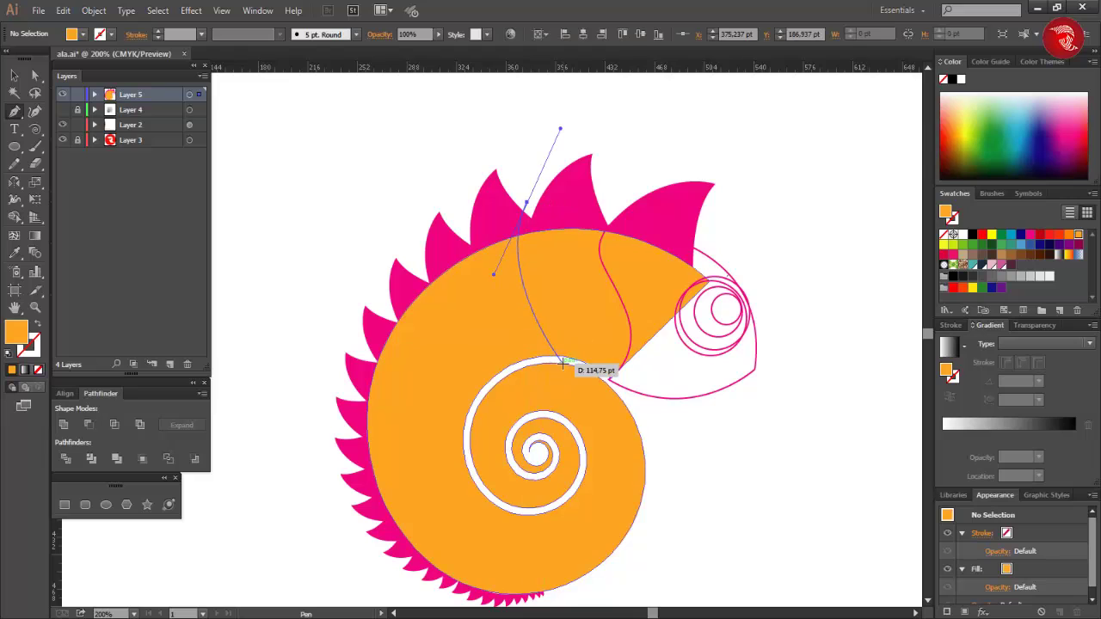
mouse_move(561, 361)
mouse_down()
mouse_move(499, 418)
mouse_move(518, 428)
mouse_up()
key(a)
click(540, 139)
drag(528, 203, 465, 225)
drag(561, 361, 492, 366)
Step: Give the curve a blue stroke without fill, and reshape it by moving its endpoints and lower handle
click(1012, 234)
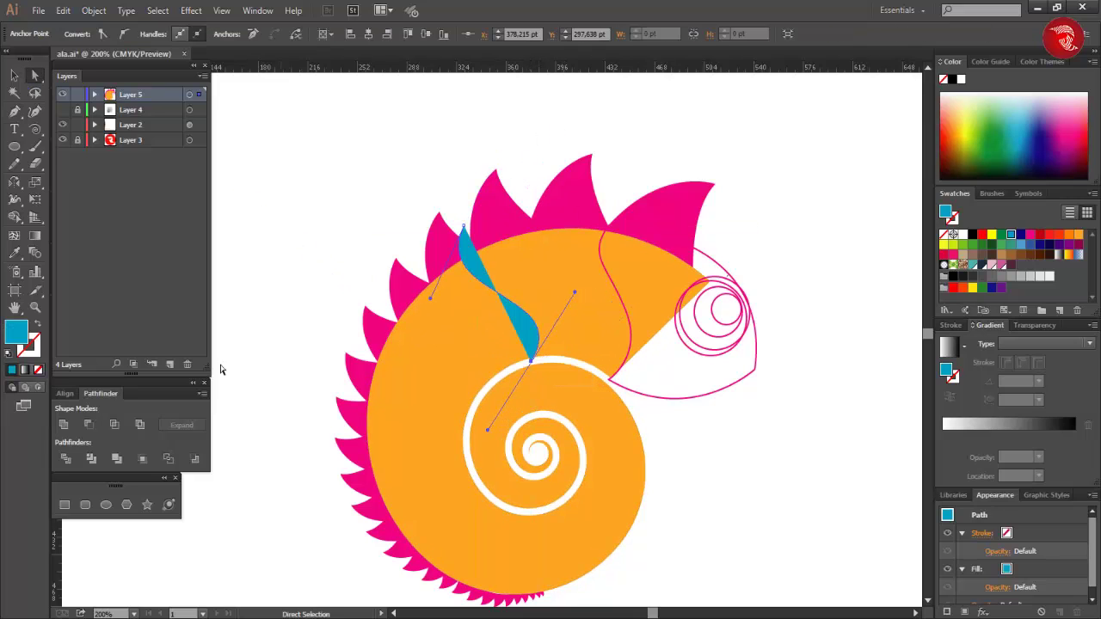
click(37, 324)
mouse_move(511, 203)
mouse_down()
mouse_move(479, 215)
mouse_move(501, 207)
mouse_up()
drag(542, 364, 574, 355)
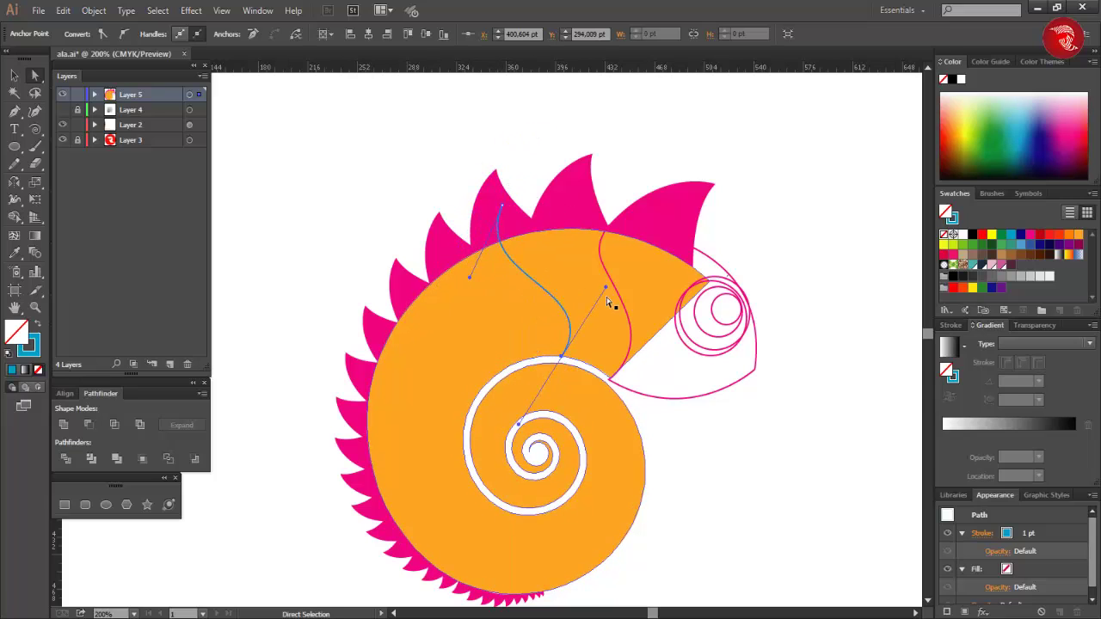
drag(607, 289, 585, 312)
click(335, 272)
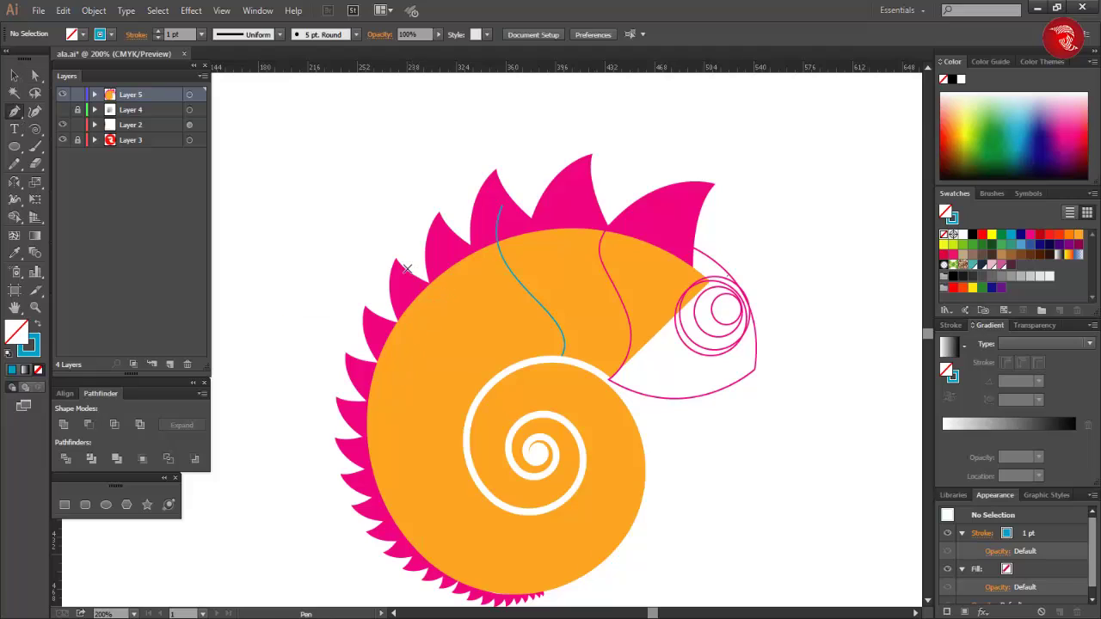
Step: Draw a second blue curve from the upper-left spikes to the inner coil and fine-tune its upper end
drag(397, 333, 396, 334)
drag(496, 379, 479, 430)
click(35, 77)
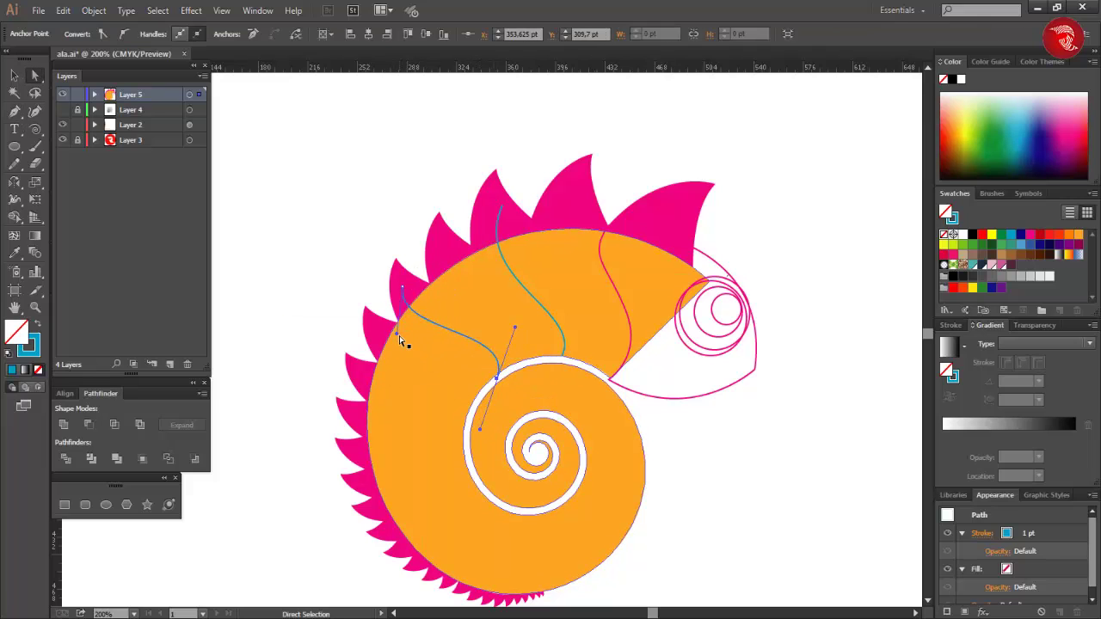
drag(398, 334, 388, 339)
drag(403, 288, 408, 270)
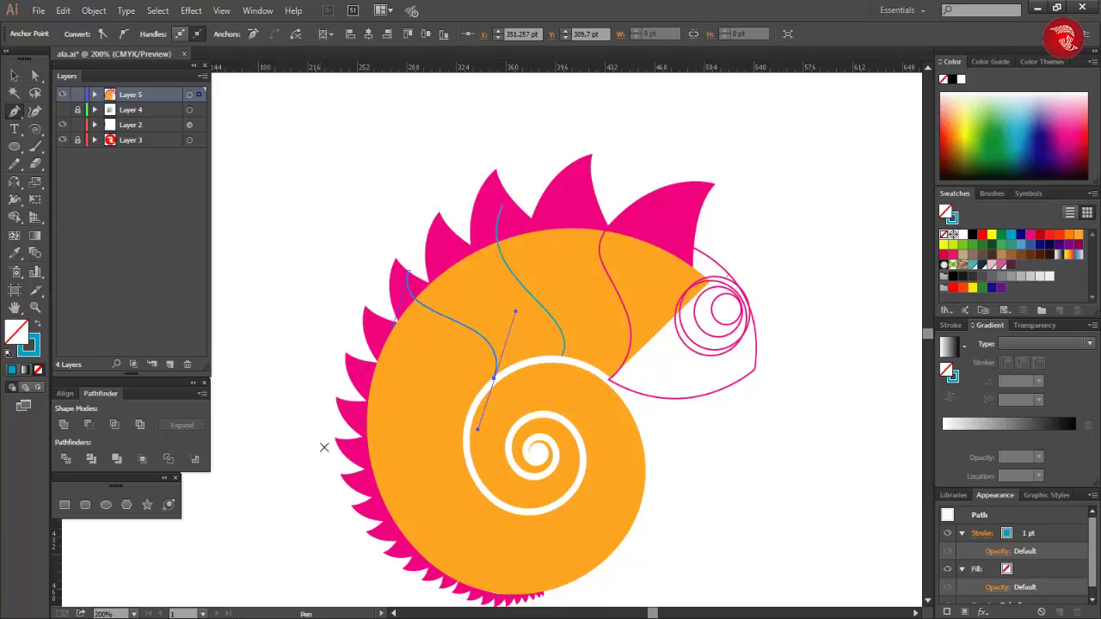
Step: Draw two more blue S-curves across the body's left flank, from the spikes to the inner coil
drag(351, 376, 354, 414)
drag(469, 411, 469, 483)
ctrl+click(278, 512)
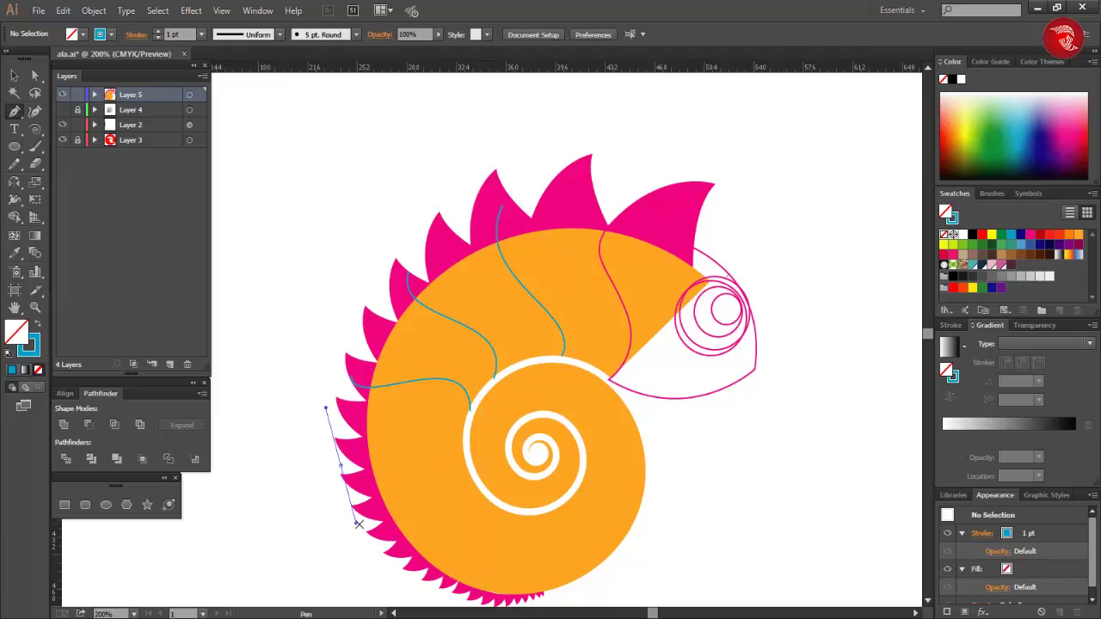
drag(359, 524, 357, 524)
drag(466, 438, 499, 504)
ctrl+click(256, 499)
Step: Draw two more blue curves across the lower-left body, from the small tail spikes to the inner coil
scroll(361, 509, down, 2)
drag(374, 512, 414, 538)
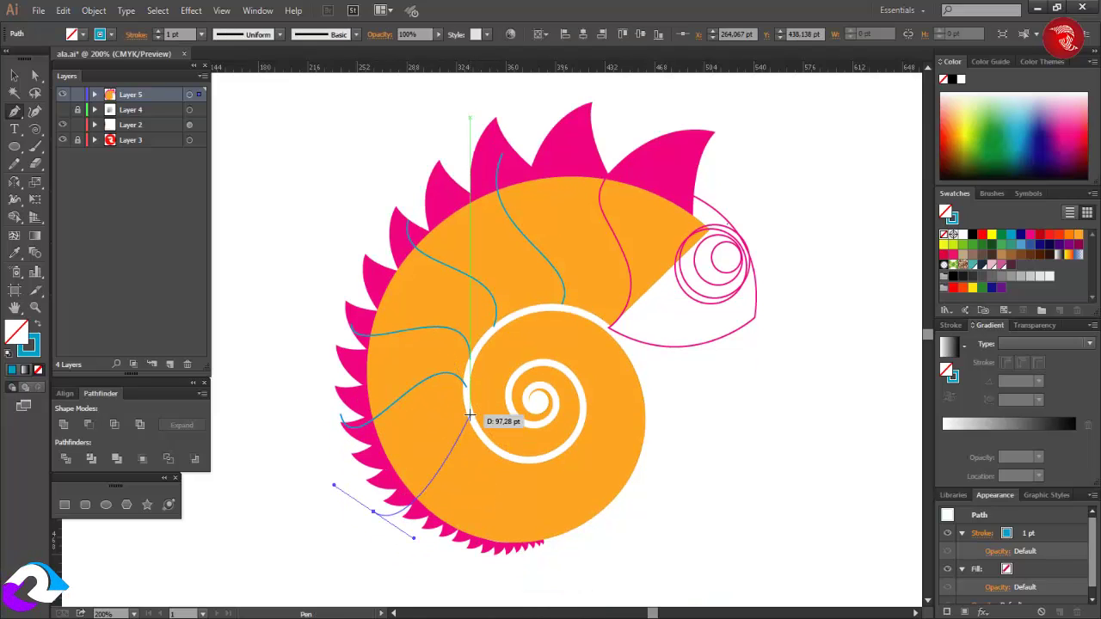
drag(470, 417, 545, 417)
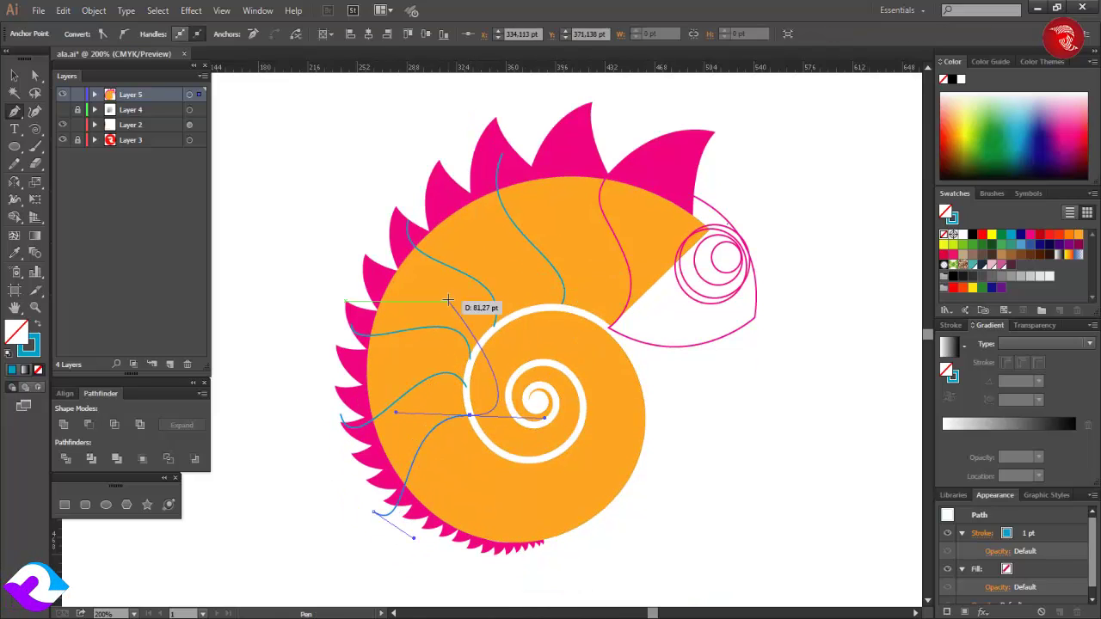
ctrl+click(495, 561)
drag(448, 551, 500, 569)
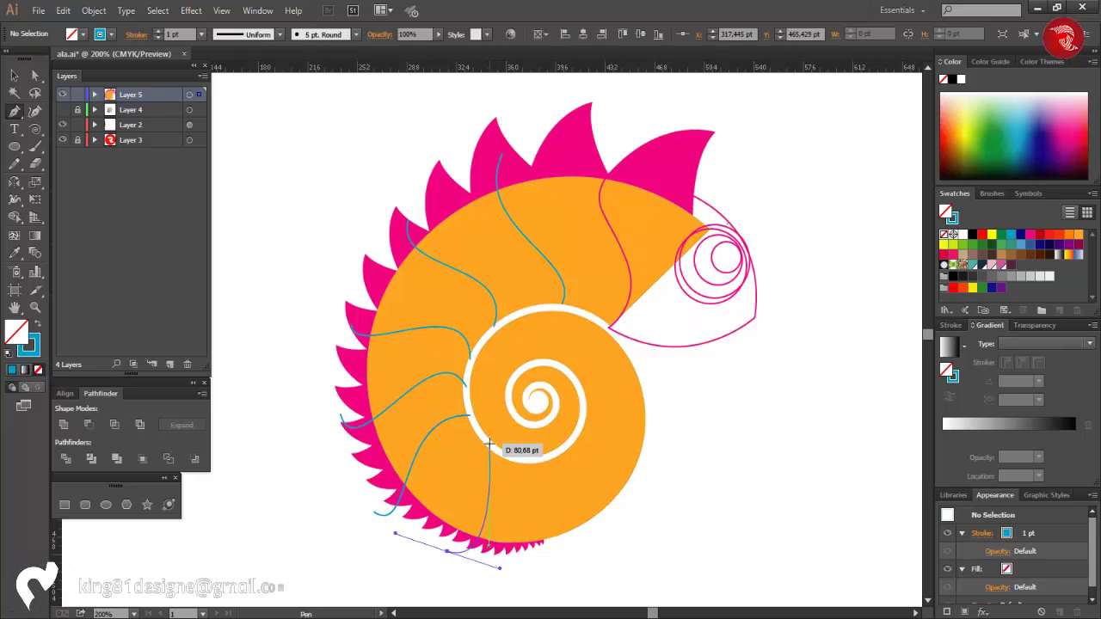
drag(488, 444, 549, 435)
ctrl+click(652, 290)
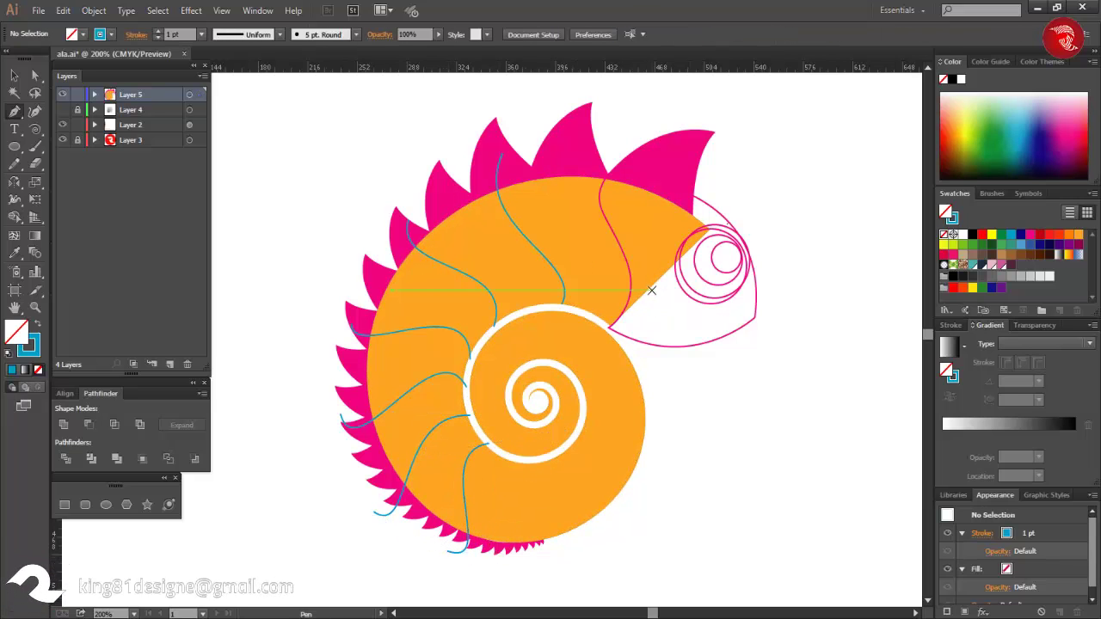
Step: Straighten the outer ends of the two lowest blue curves with their handles, and nudge the two uppermost curves' inner ends along the coil
click(34, 80)
click(448, 551)
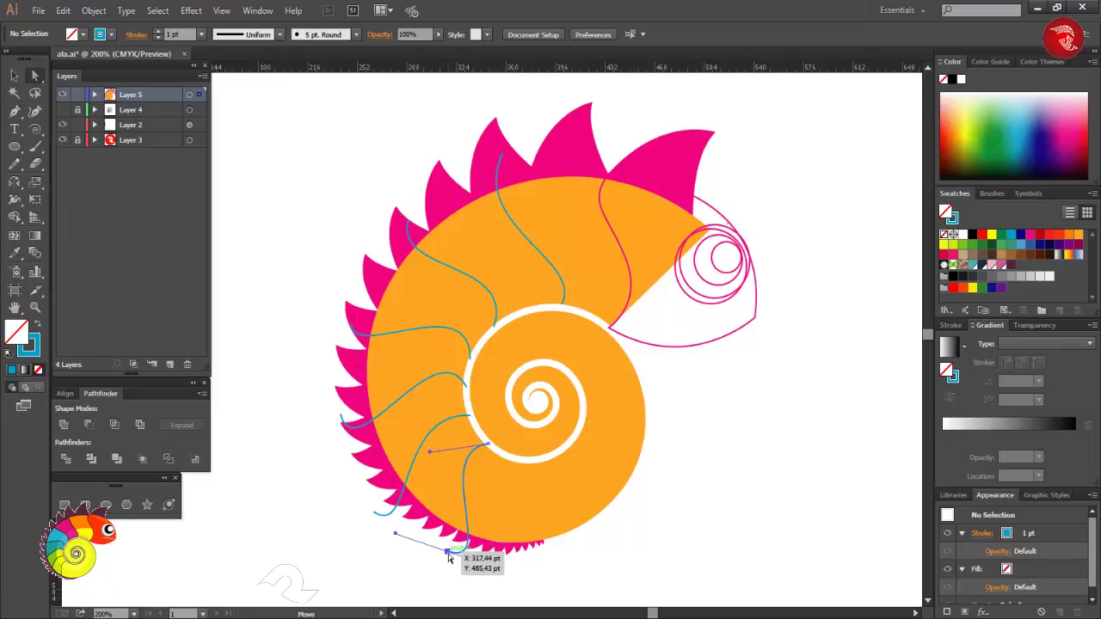
drag(500, 571, 491, 570)
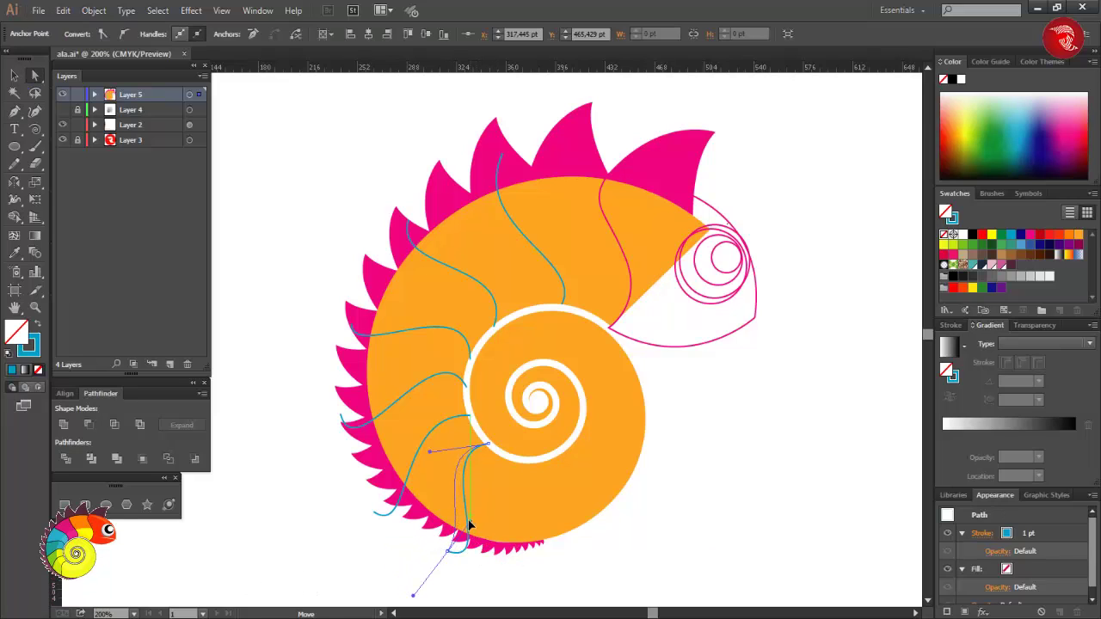
click(374, 513)
drag(412, 537, 422, 500)
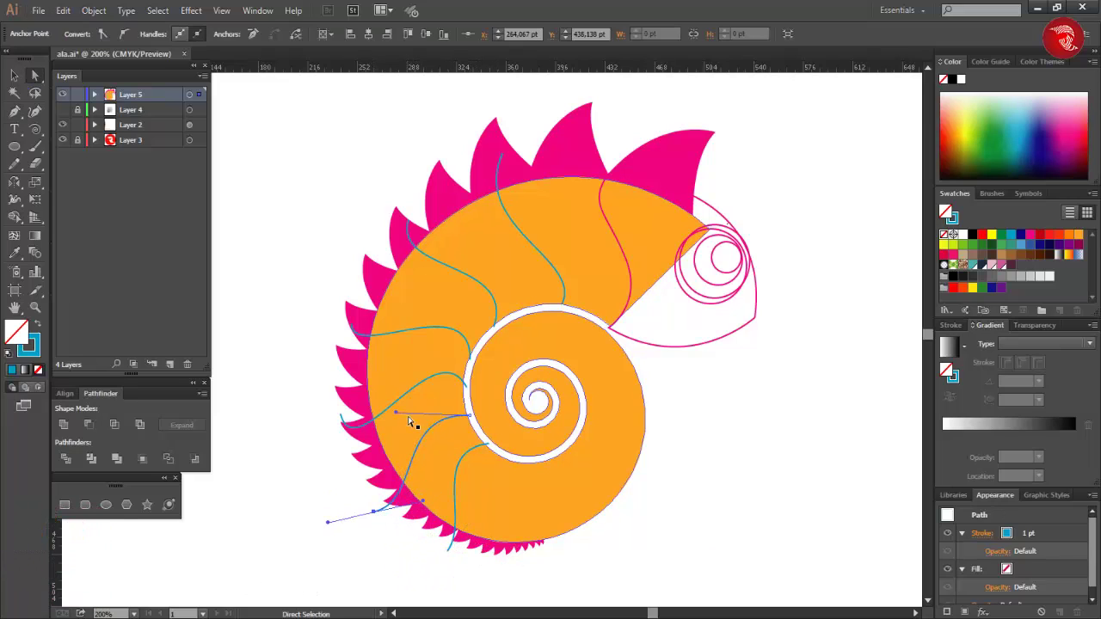
drag(561, 305, 491, 331)
Step: Select the six blue curves together with the orange spiral body and apply the Pathfinder Trim operation
click(14, 79)
click(344, 142)
click(497, 173)
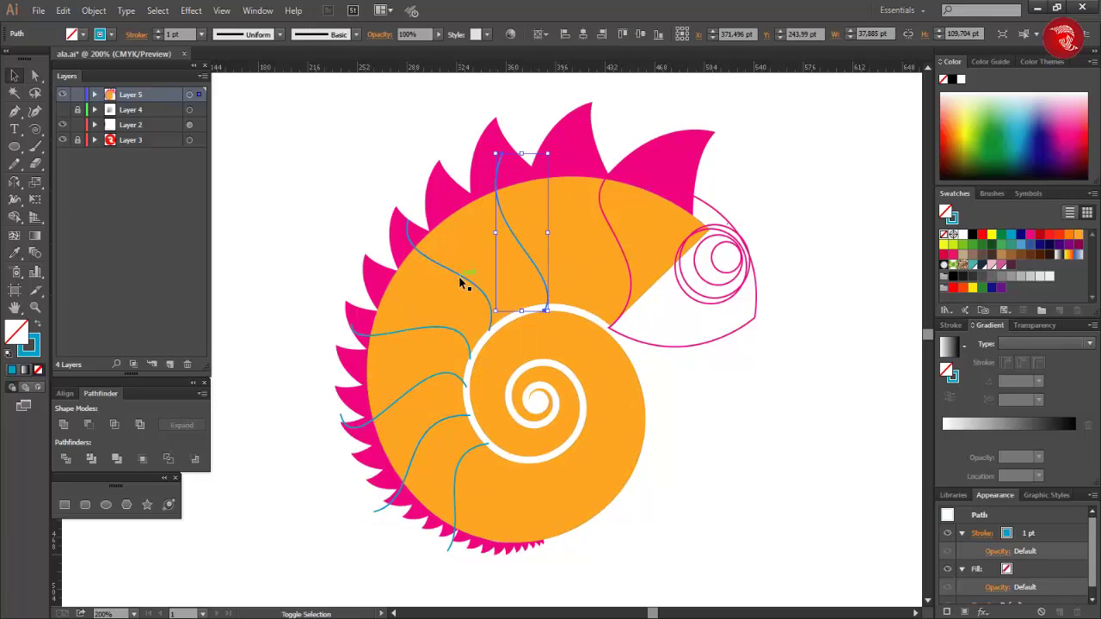
shift+click(460, 278)
shift+click(396, 333)
click(498, 184)
shift+click(430, 260)
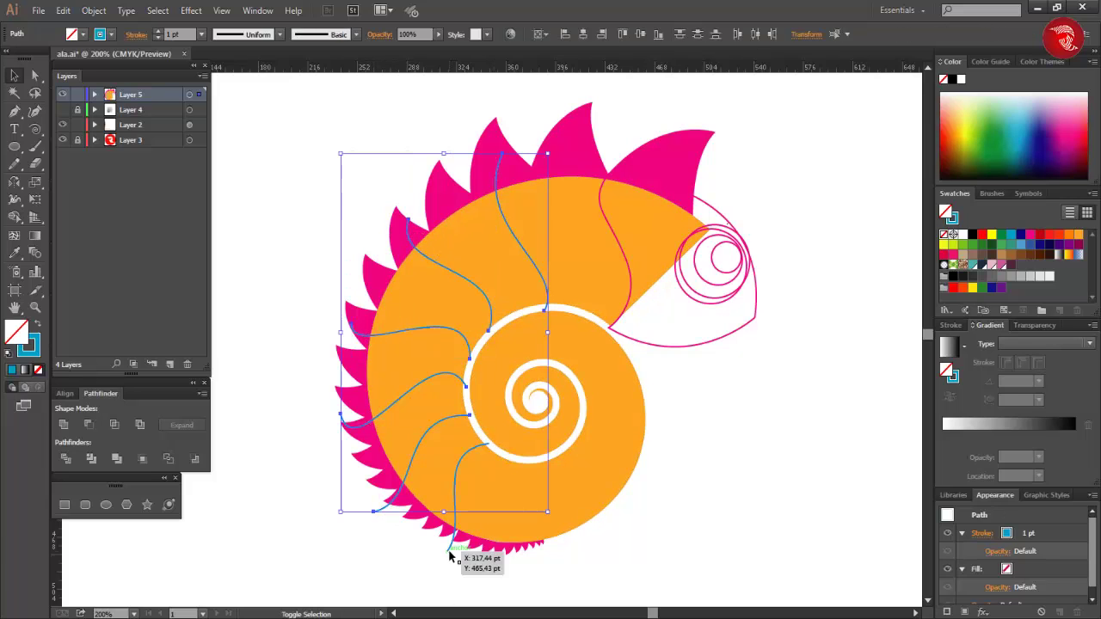
click(91, 459)
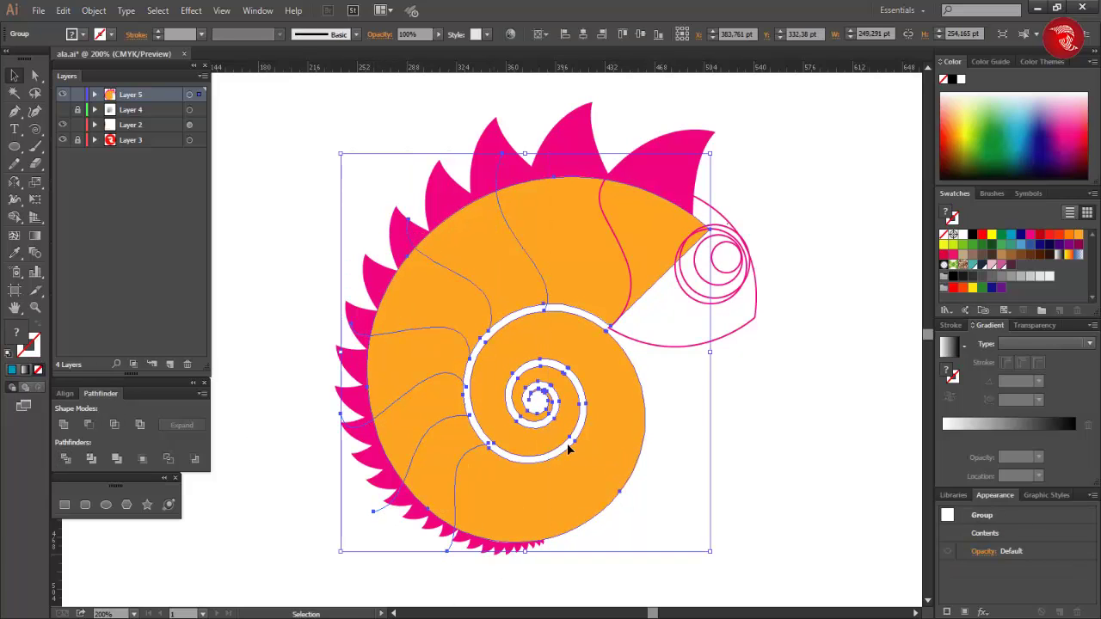
Step: Turn the head outline's pink stroke into a solid fill and send the head behind the body
click(673, 494)
scroll(718, 394, up, 1)
click(712, 375)
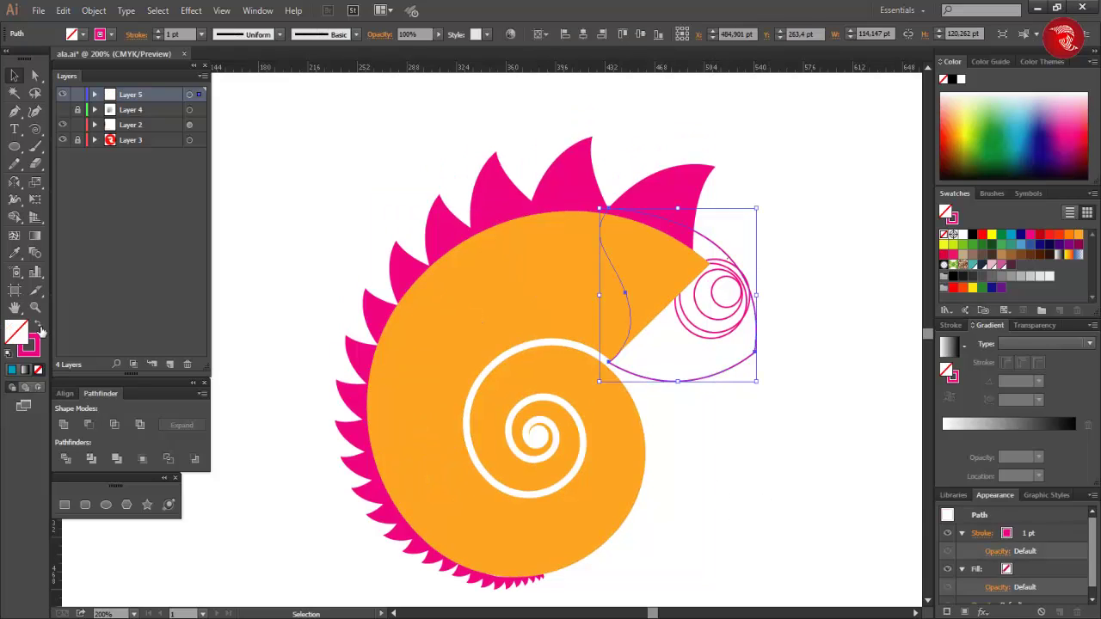
key(shift+x)
right_click(707, 329)
mouse_move(750, 536)
click(892, 582)
click(805, 447)
Step: Fill the head shape with tan
click(720, 346)
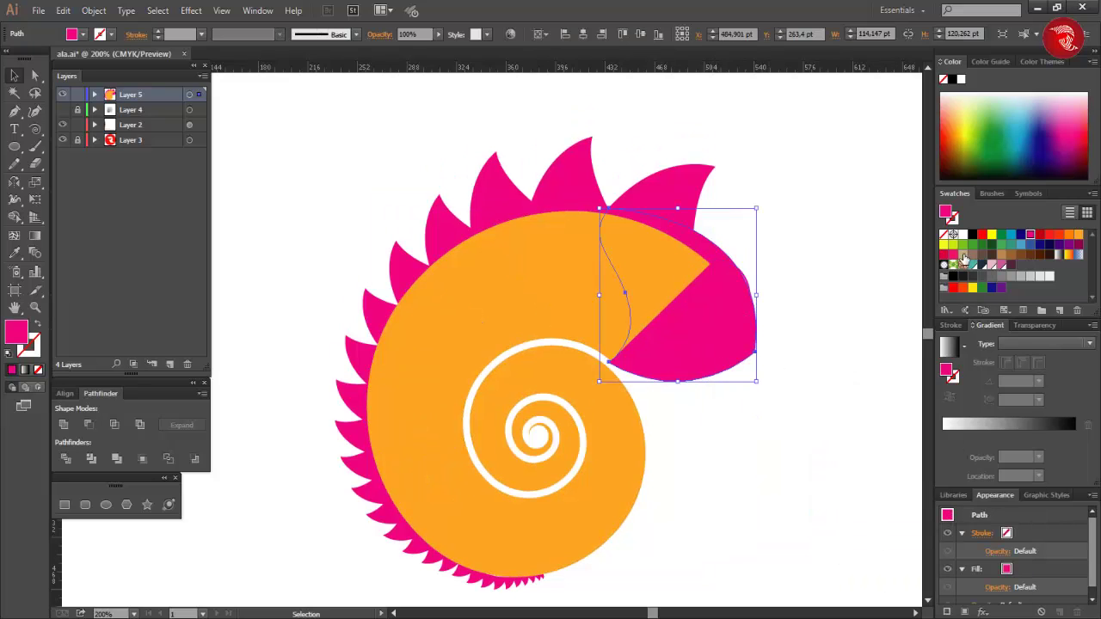
click(963, 255)
click(804, 404)
Step: Select all the artwork and merge the head's pieces up to the first body curve into one tan area with Shape Builder
scroll(641, 396, down, 2)
key(ctrl+a)
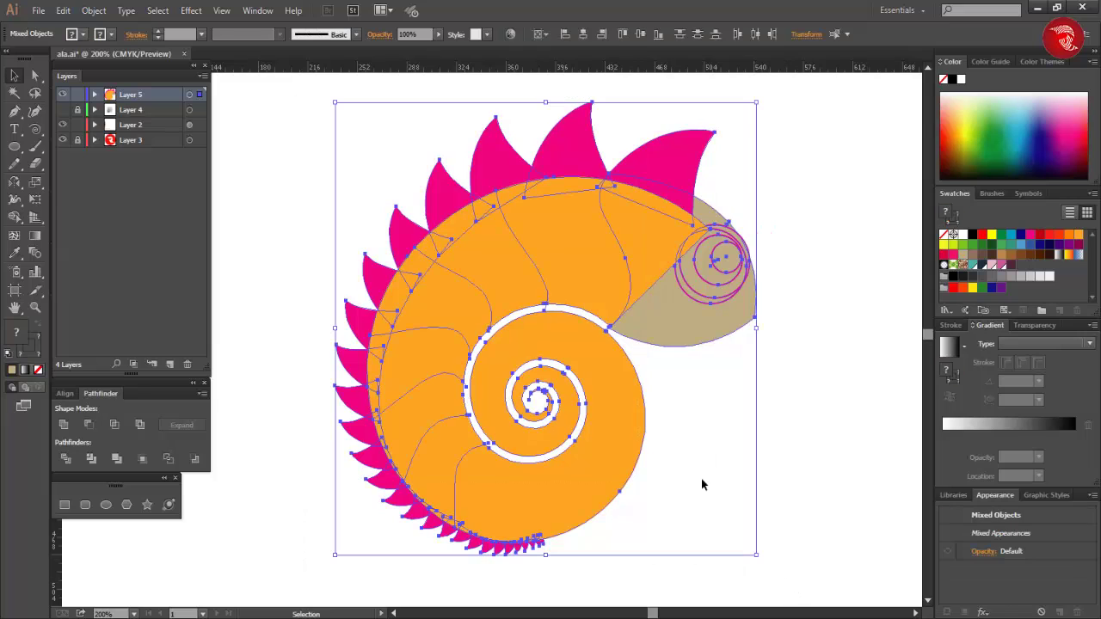
key(shift+m)
scroll(737, 253, up, 1)
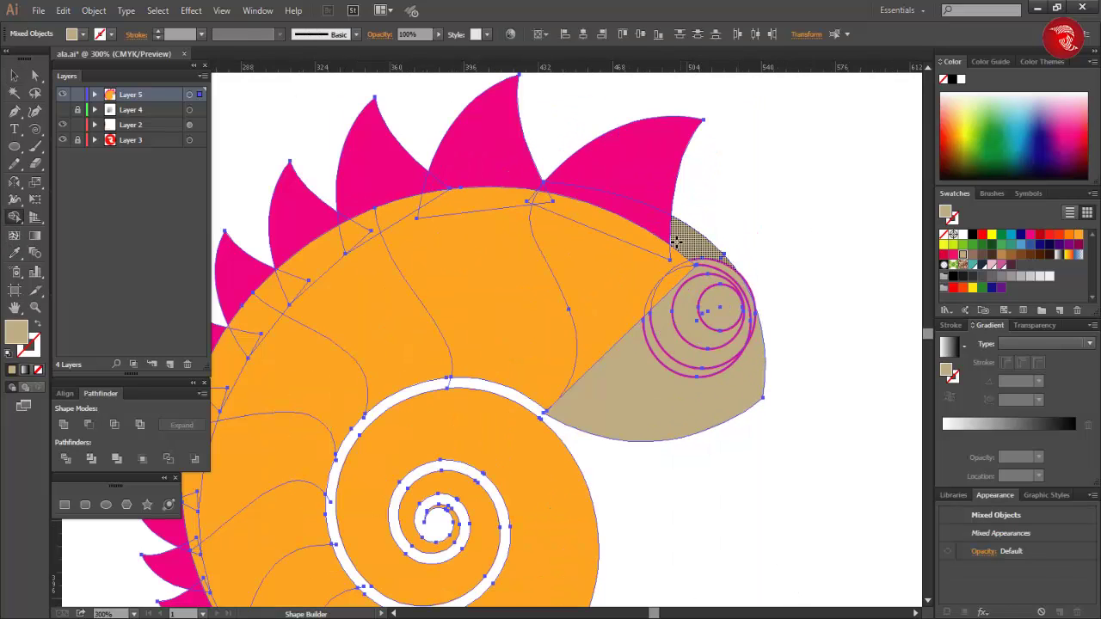
drag(594, 230, 638, 348)
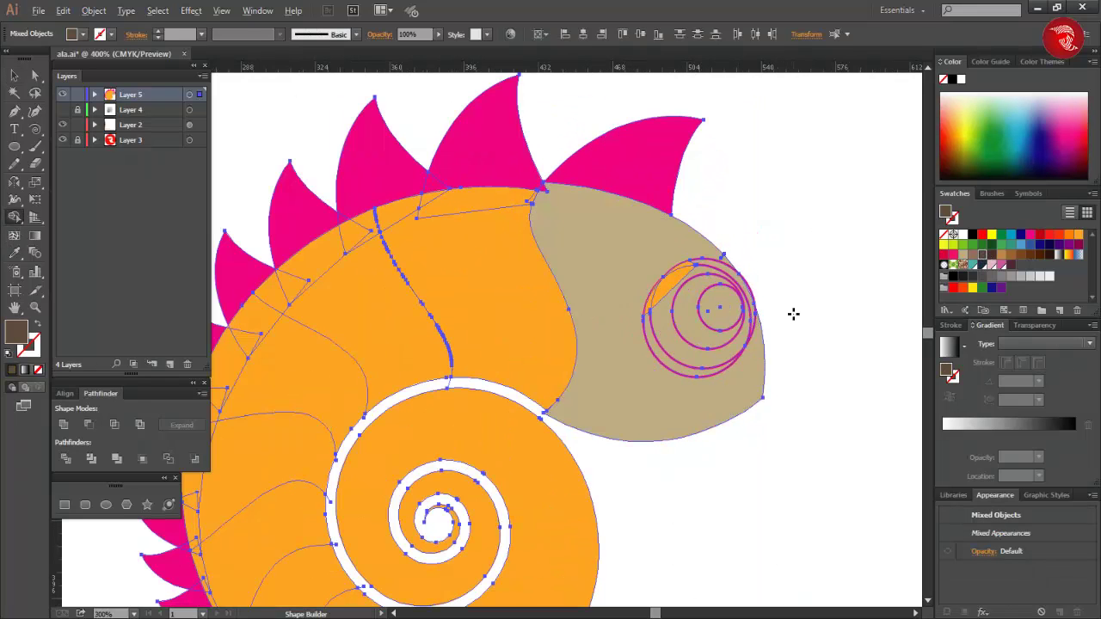
Step: Fill the eye's lower outer crescent with dark brown and merge its wide ring into green
scroll(793, 314, up, 2)
click(507, 361)
click(963, 246)
drag(536, 260, 536, 312)
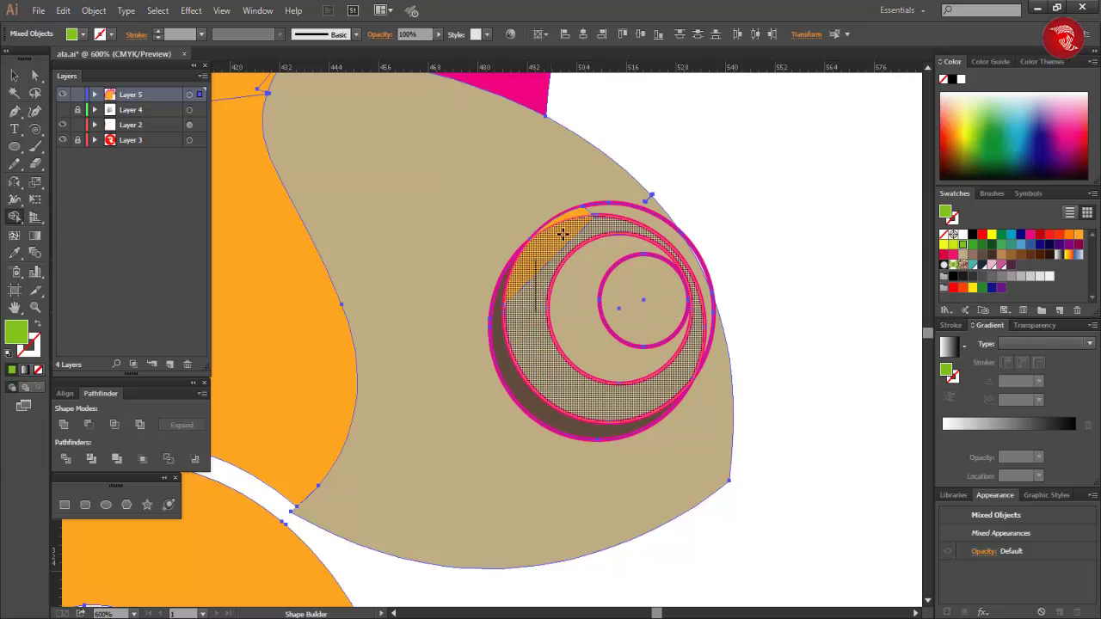
click(562, 234)
Step: Merge the tan head areas around the eye and remove the eye-circle sliver outside the head
mouse_move(599, 195)
mouse_down()
mouse_move(614, 211)
mouse_move(654, 204)
mouse_up()
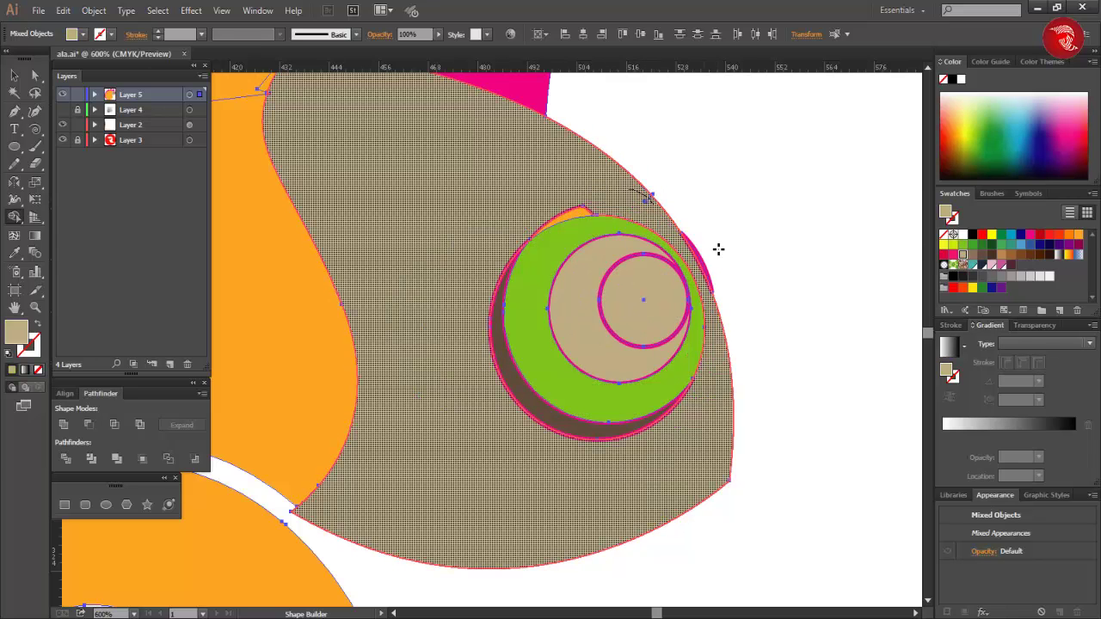
drag(718, 244, 705, 265)
Step: Fill the inner eye disc pale pink and the pupil light brown, and absorb the leftover orange sliver by the eye into the tan head
click(991, 266)
click(618, 363)
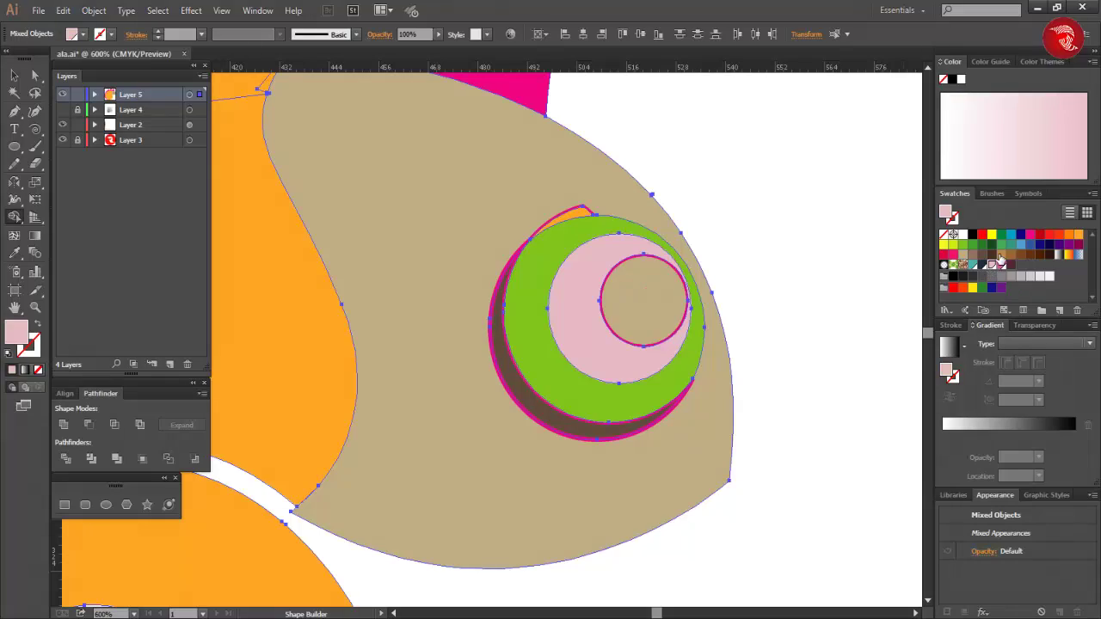
click(1002, 254)
click(650, 303)
click(962, 256)
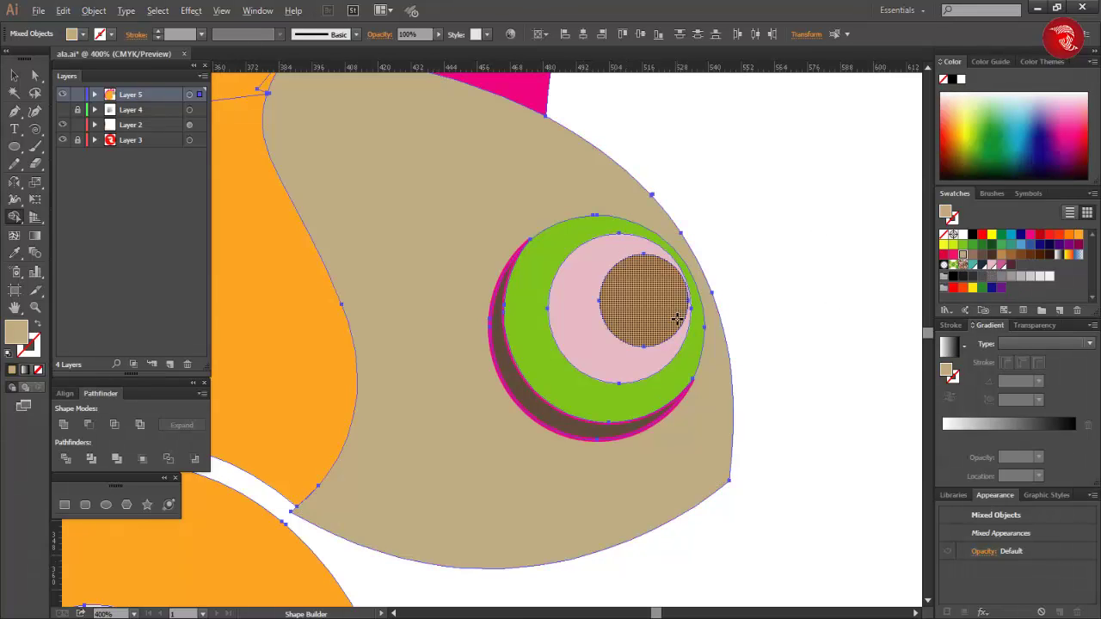
Step: Merge the first body section behind the head, including its orange edge pieces, into dark brown
scroll(679, 317, down, 5)
click(992, 255)
scroll(431, 233, up, 2)
scroll(456, 233, left, 2)
drag(486, 231, 459, 184)
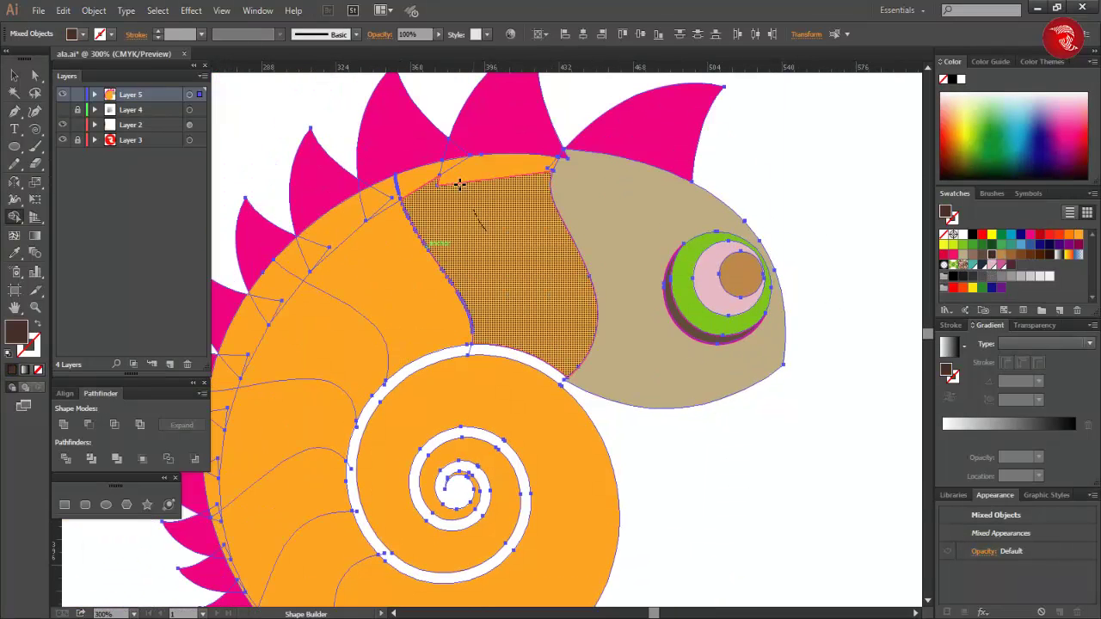
click(512, 174)
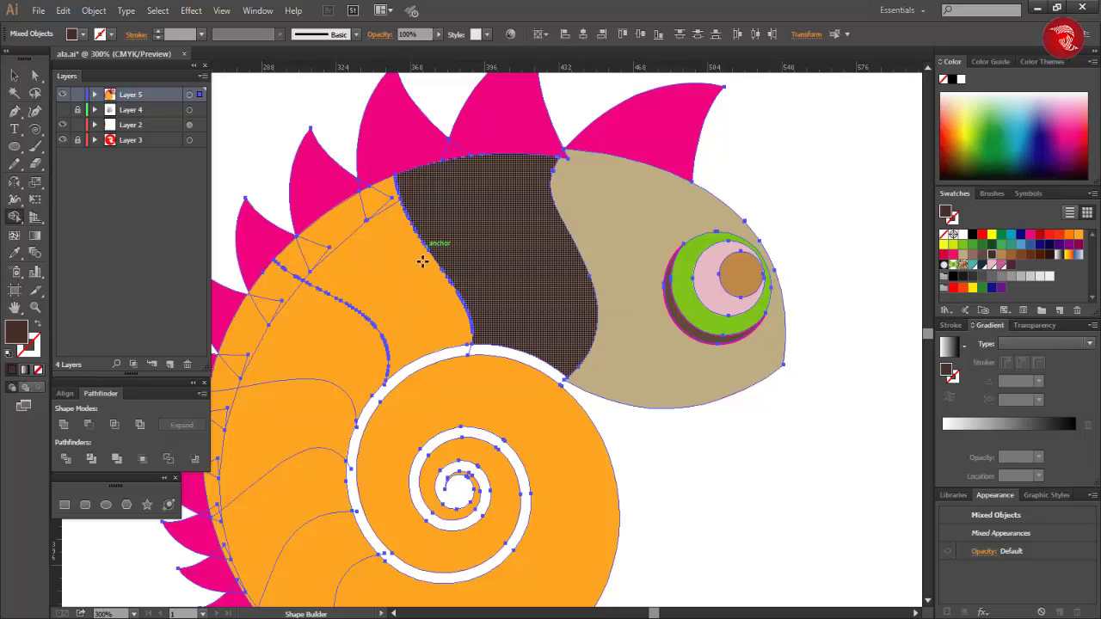
Step: Merge the third body section on the upper-left flank into dark brown up to the spikes
click(371, 364)
scroll(362, 389, down, 2)
scroll(361, 388, left, 2)
scroll(361, 388, up, 4)
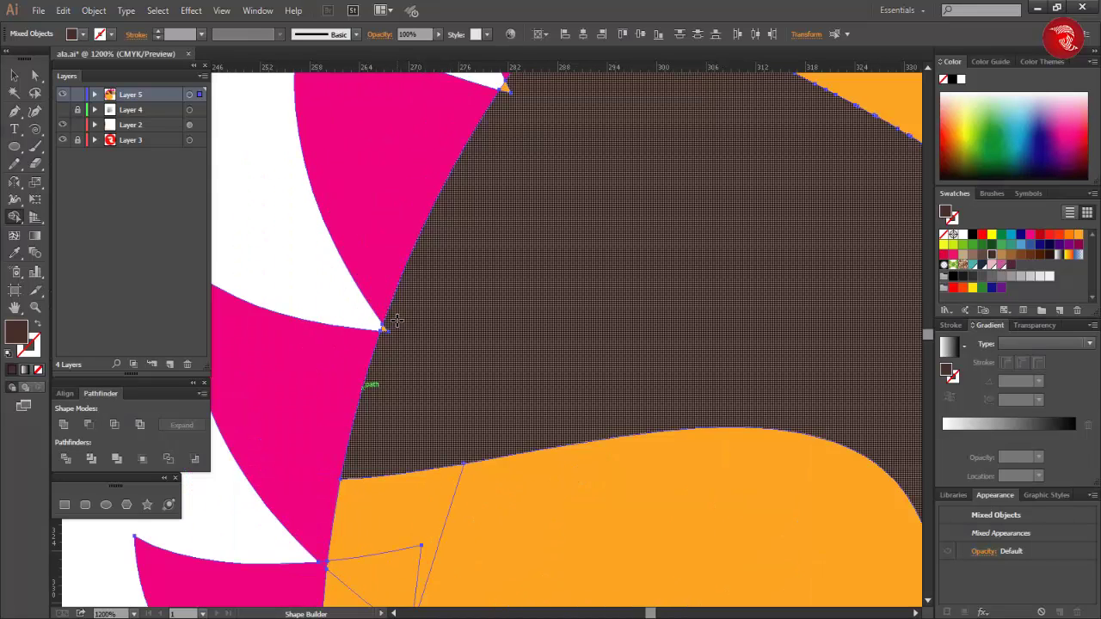
scroll(517, 161, up, 2)
scroll(538, 235, down, 4)
scroll(551, 228, up, 1)
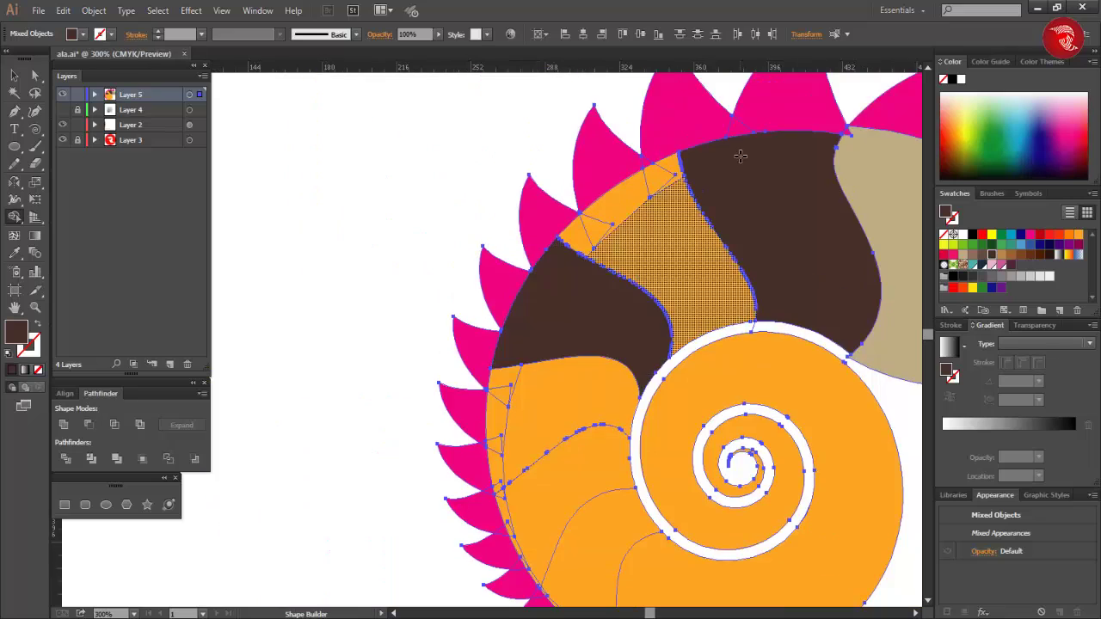
Step: Merge the fifth body section on the lower-left flank, with its slivers along the spikes, into dark brown
scroll(770, 172, up, 4)
scroll(772, 183, right, 3)
drag(808, 519, 654, 11)
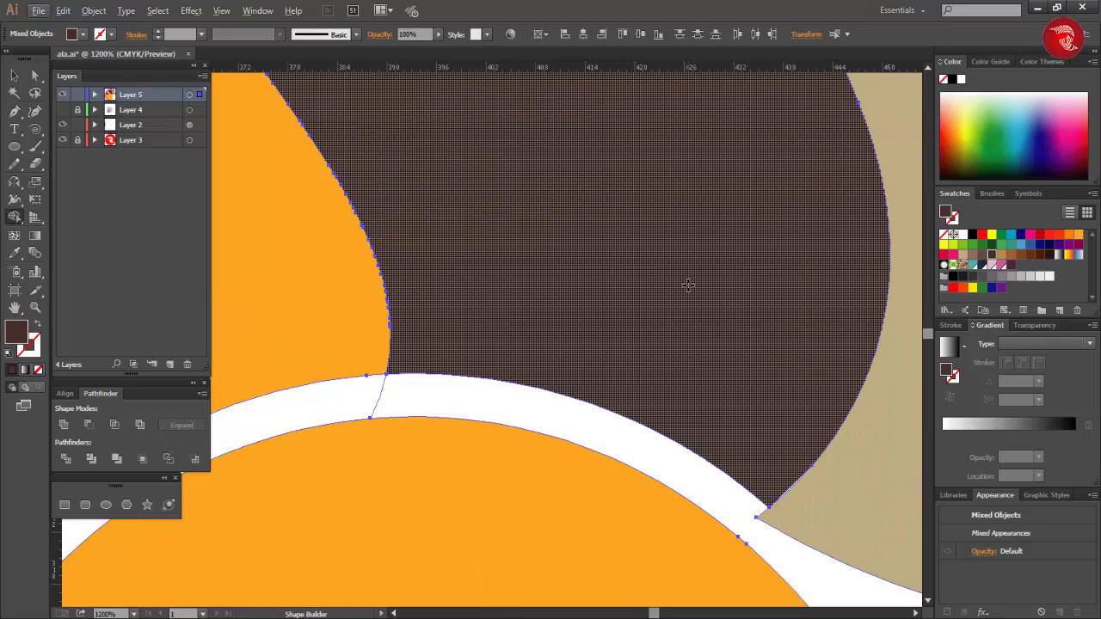
scroll(688, 283, down, 4)
scroll(504, 438, up, 3)
scroll(499, 361, down, 2)
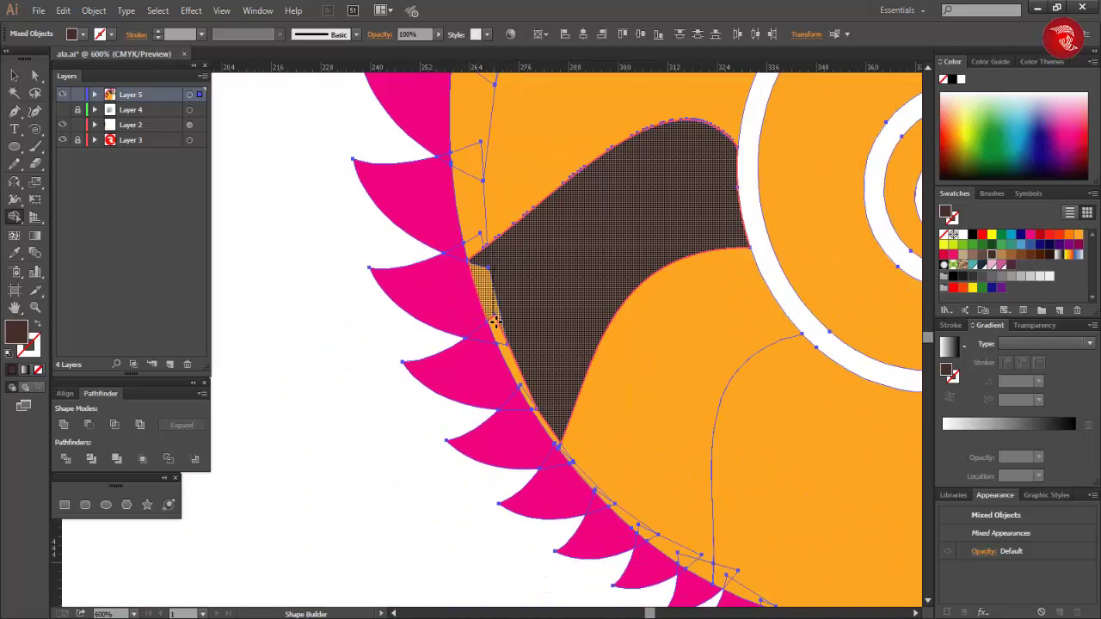
scroll(551, 420, up, 4)
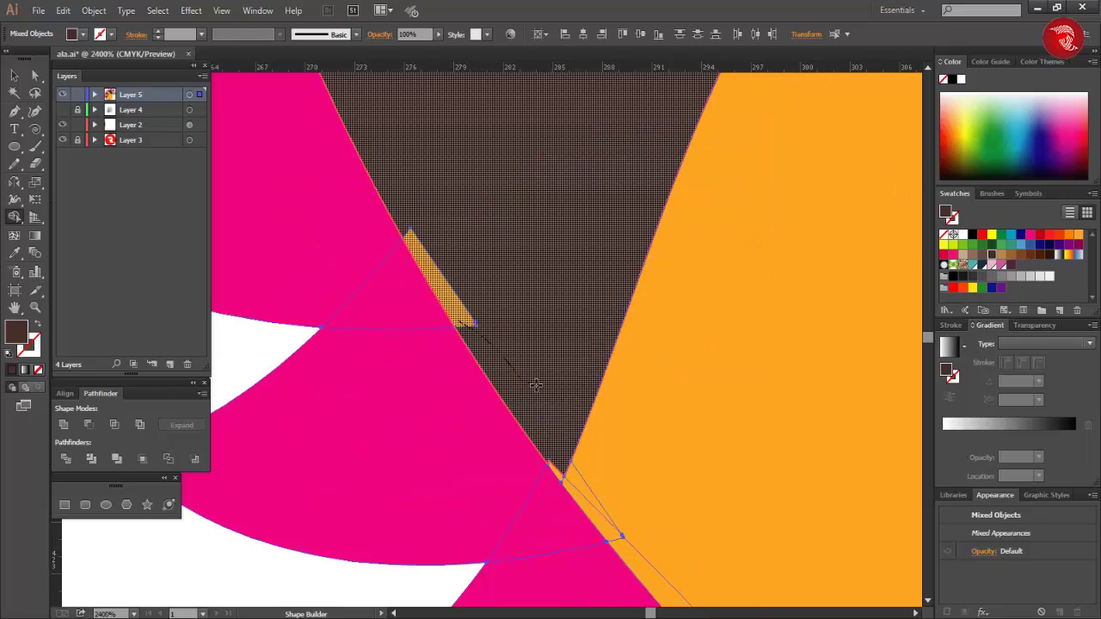
drag(535, 383, 555, 469)
Step: Fill the last body section, covering the lower body and the coil, with dark brown
scroll(558, 417, down, 4)
scroll(561, 418, right, 4)
scroll(564, 430, down, 3)
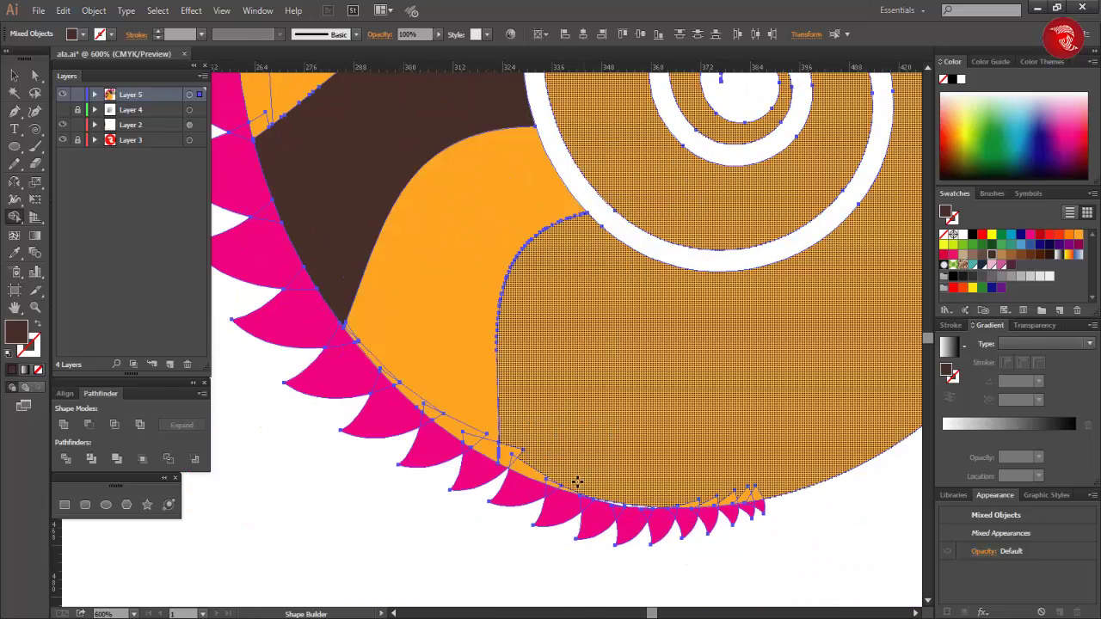
drag(522, 422, 519, 460)
Step: Absorb the leftover orange slivers along the small tail spikes into the dark brown lower body
scroll(519, 461, up, 3)
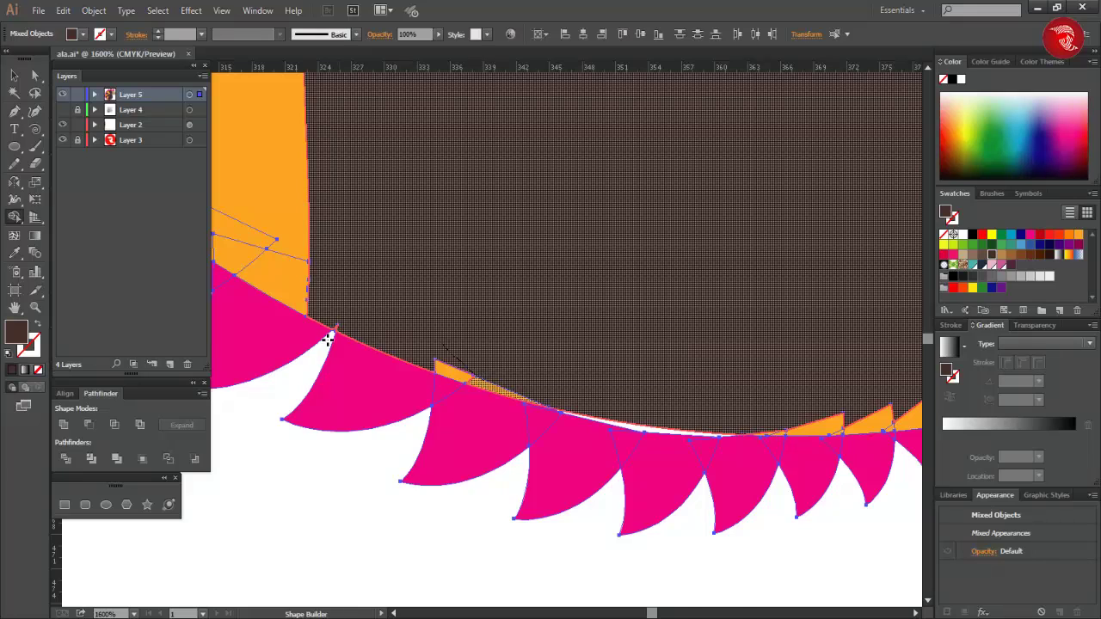
scroll(327, 346, up, 4)
drag(366, 263, 791, 435)
drag(860, 473, 351, 312)
drag(741, 403, 439, 358)
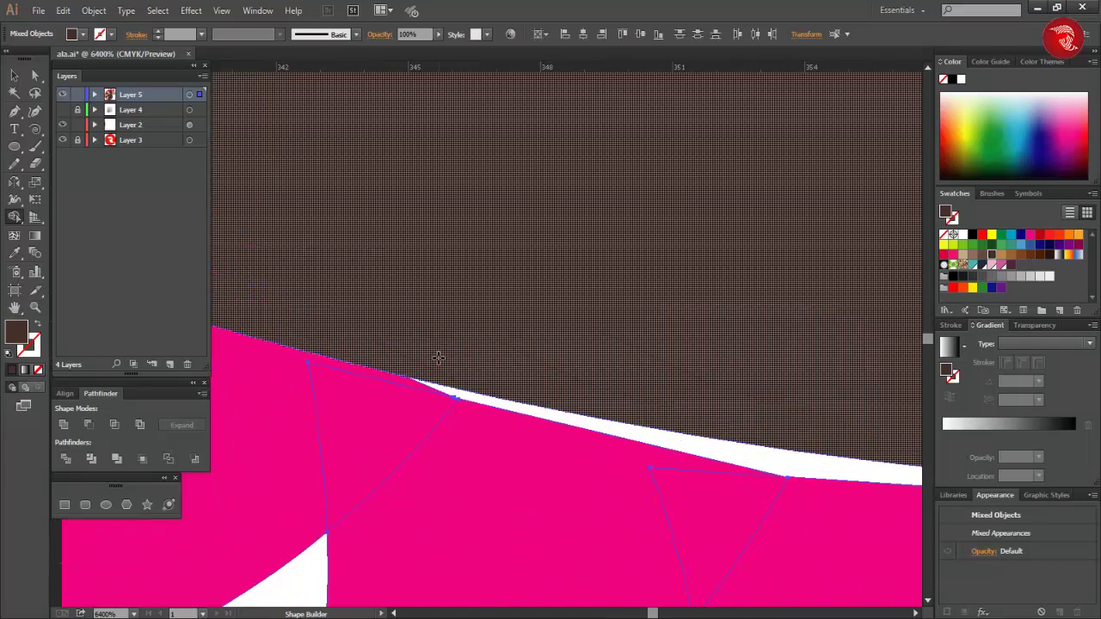
scroll(438, 357, down, 1)
mouse_move(602, 408)
mouse_down()
mouse_move(658, 433)
mouse_move(797, 427)
mouse_up()
mouse_move(603, 430)
mouse_down()
mouse_move(543, 445)
mouse_move(282, 456)
mouse_up()
drag(816, 374, 591, 444)
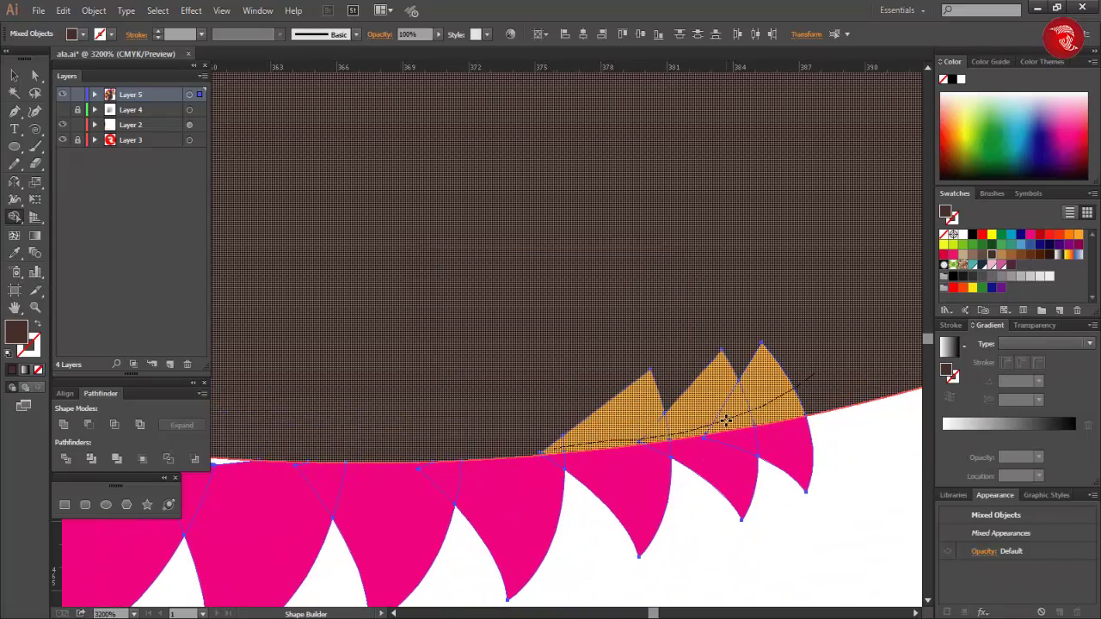
Step: Merge the remaining orange section at the lower left of the body into light blue, including its slivers along the spikes
scroll(726, 421, down, 7)
click(1021, 246)
scroll(571, 443, up, 5)
drag(654, 547, 578, 491)
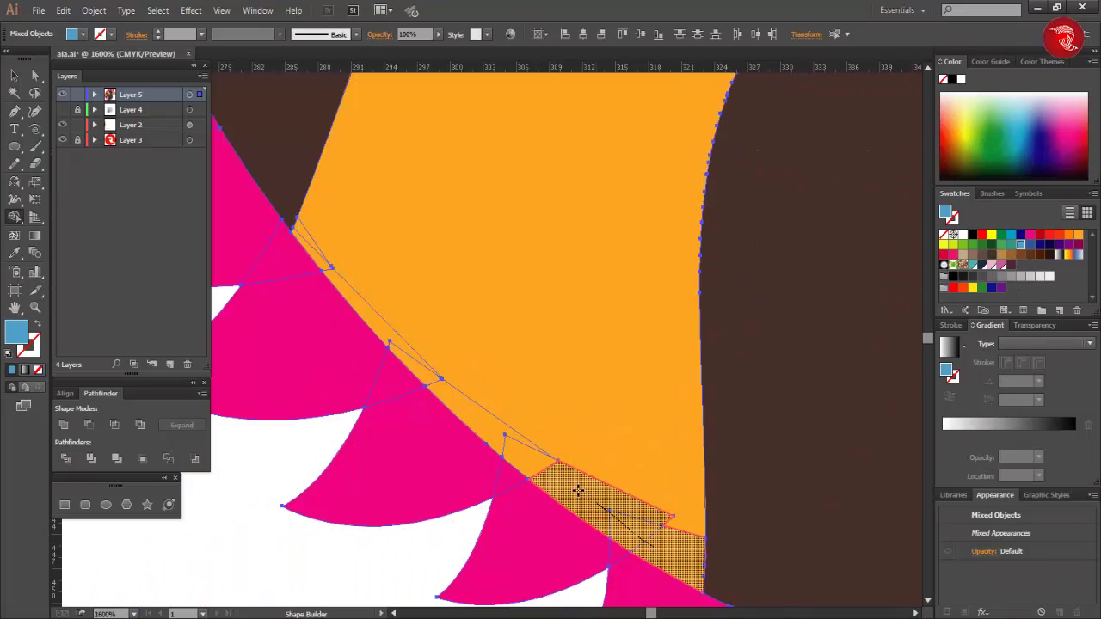
drag(332, 270, 536, 310)
drag(447, 129, 575, 324)
Step: Merge the orange section in the middle of the left flank and its edge pieces into light blue
drag(486, 129, 519, 418)
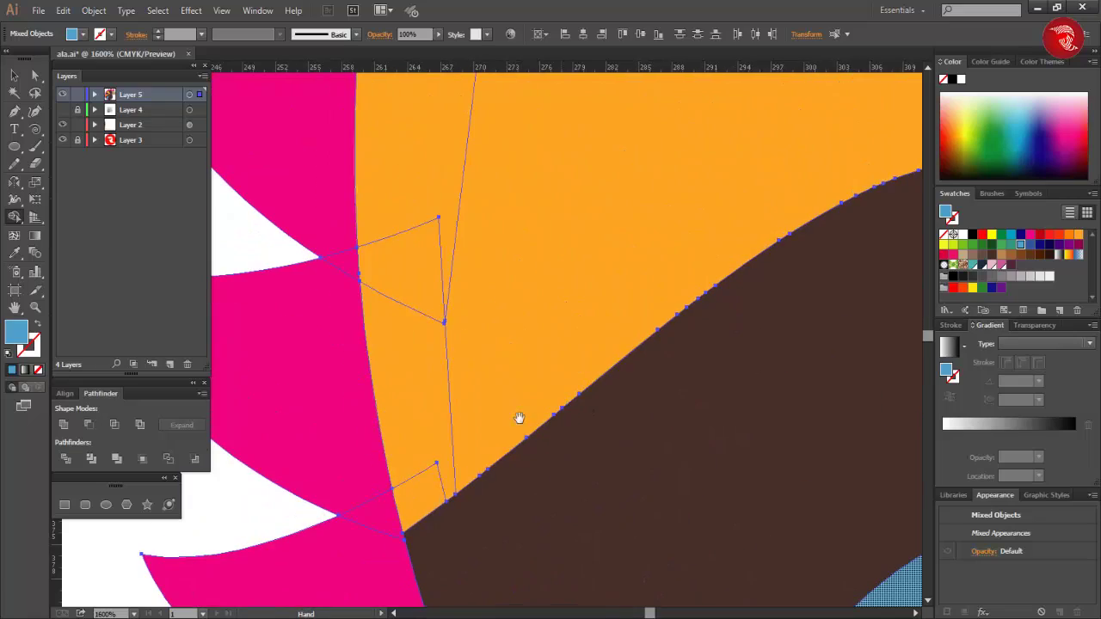
drag(426, 492, 406, 222)
drag(710, 147, 627, 396)
drag(381, 369, 494, 287)
Step: Merge the upper-left orange section between the two dark brown bands into light blue
mouse_move(779, 94)
mouse_down()
mouse_move(531, 390)
mouse_move(517, 548)
mouse_up()
scroll(591, 340, down, 2)
scroll(591, 340, up, 1)
drag(594, 277, 659, 212)
scroll(740, 198, up, 1)
drag(782, 165, 777, 259)
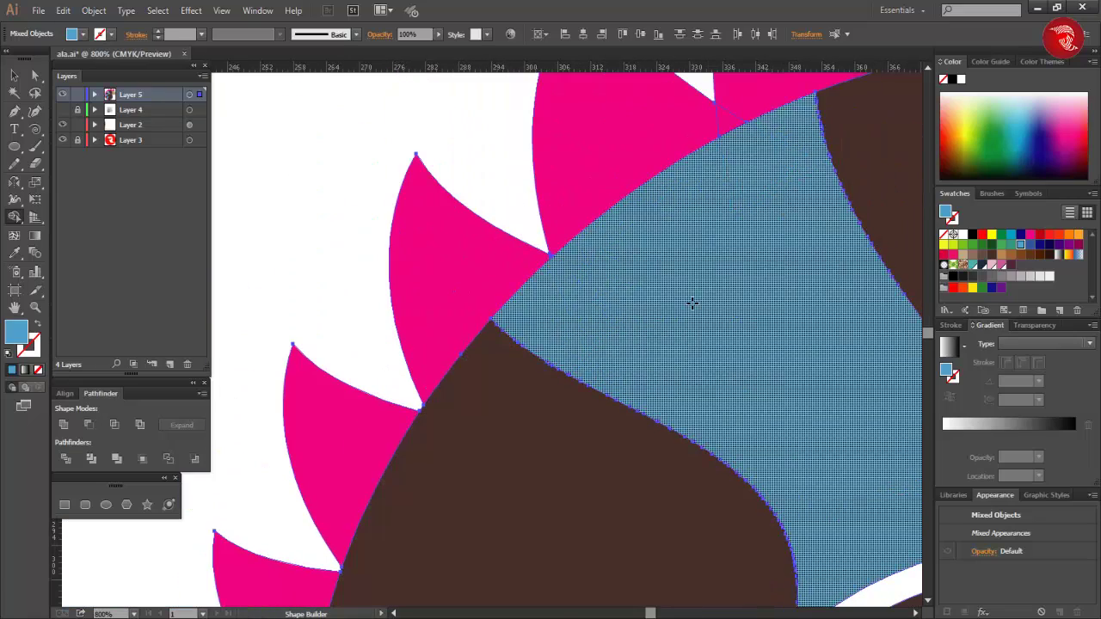
Step: Absorb the small pink overlap at the head's upper corner, between the two largest spikes, into the tan head
scroll(692, 304, down, 3)
scroll(811, 348, up, 3)
drag(718, 344, 631, 346)
scroll(631, 345, down, 3)
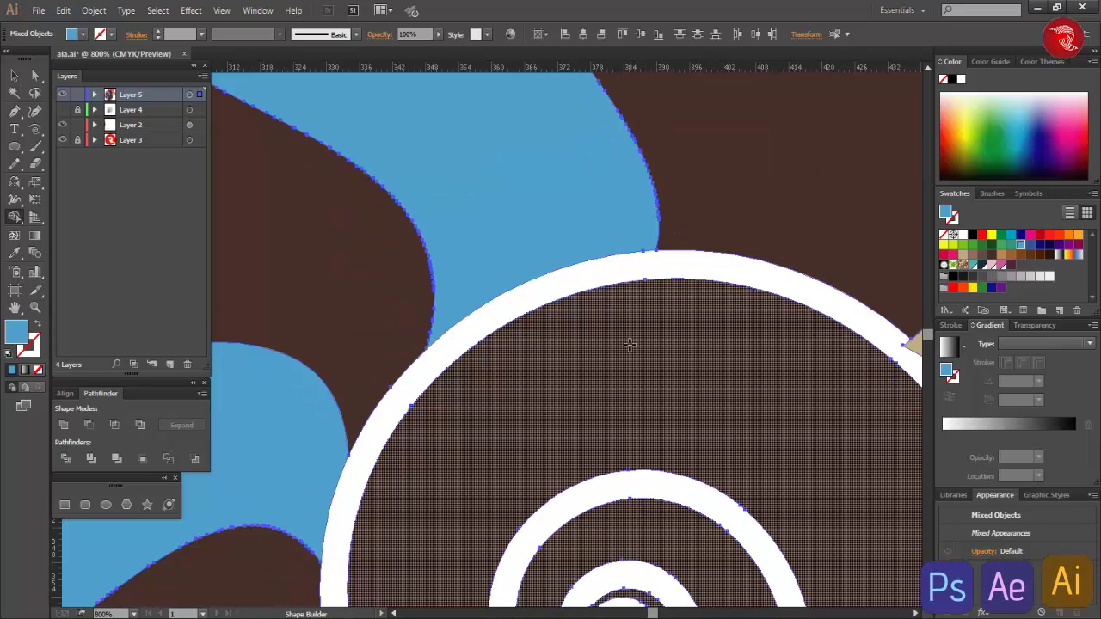
scroll(630, 345, down, 2)
click(1041, 236)
scroll(720, 338, up, 6)
scroll(721, 338, right, 1)
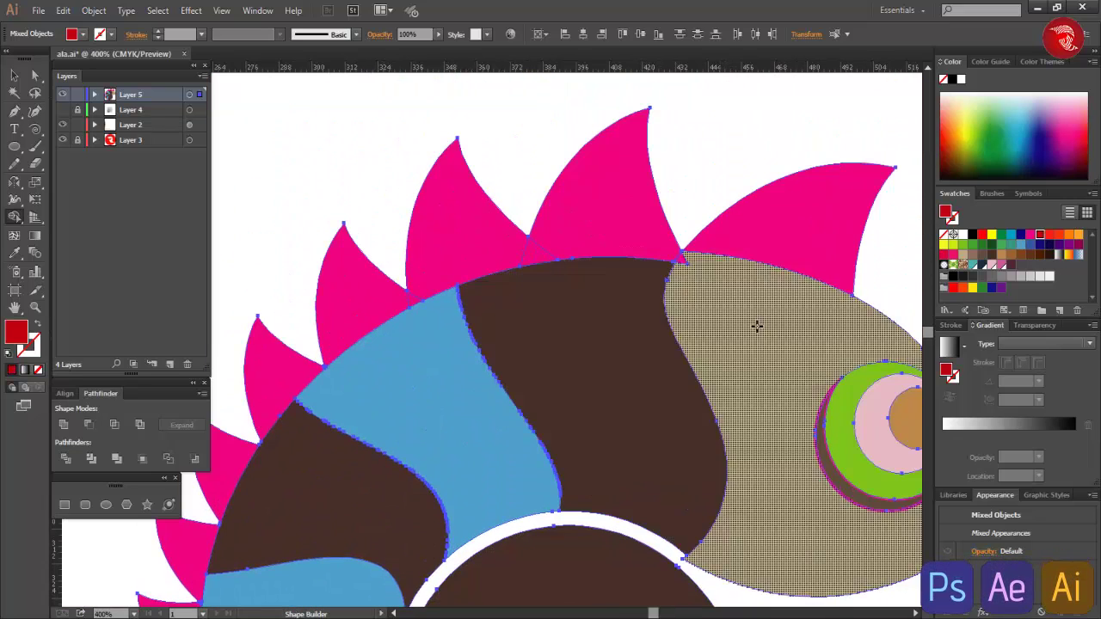
click(962, 256)
click(682, 263)
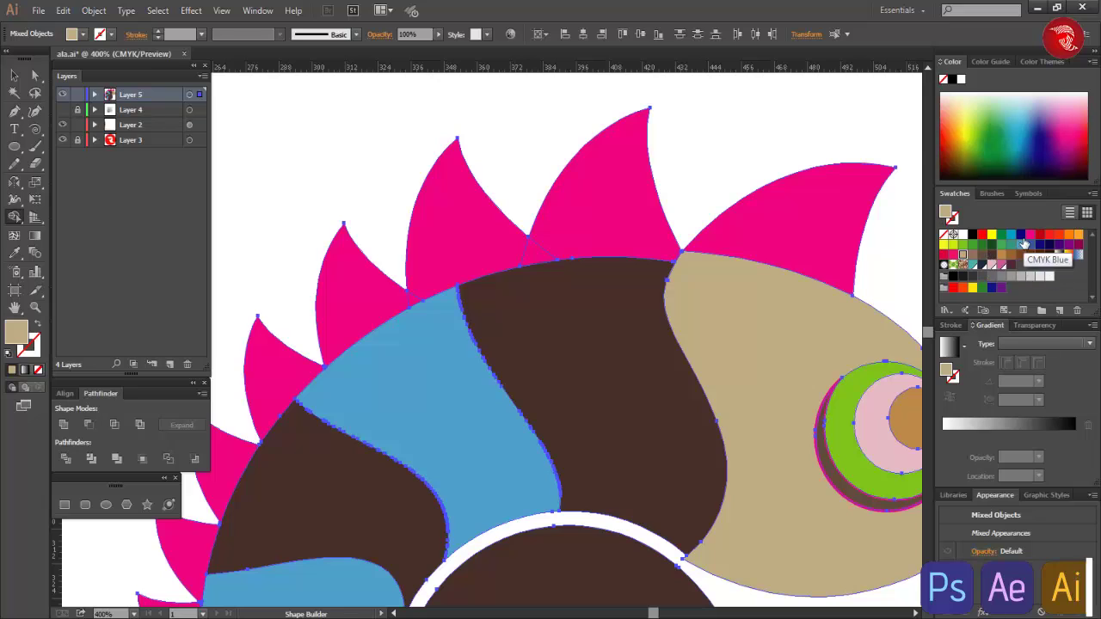
Step: Fill the four largest back spikes, starting from the one above the head, with dark blue
click(1024, 245)
click(800, 216)
click(602, 189)
click(438, 250)
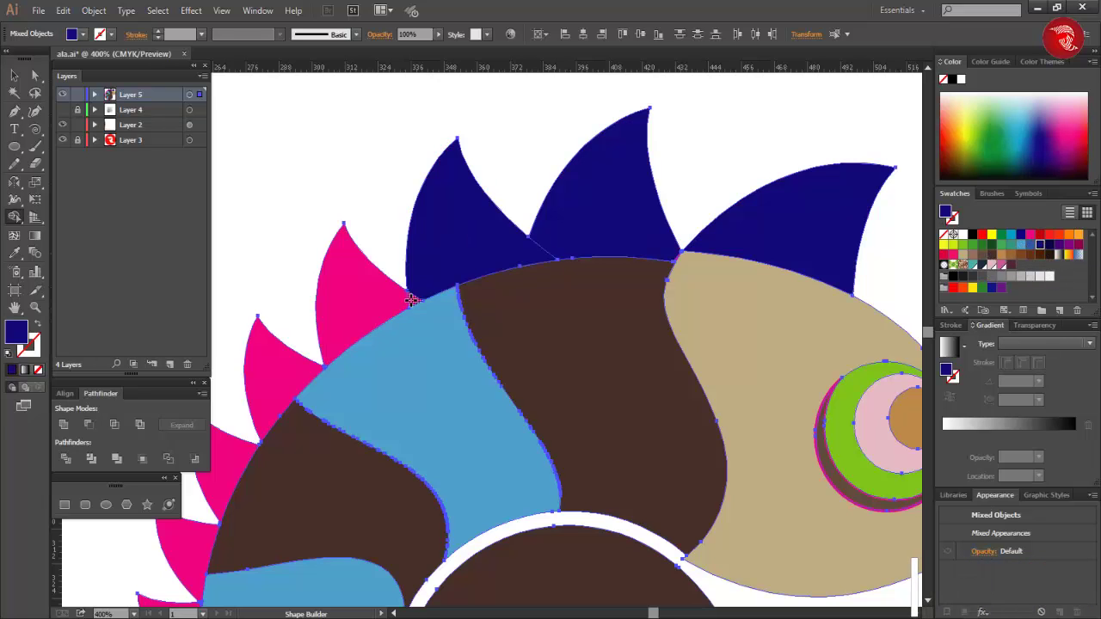
click(378, 301)
Step: Fill the next pink spikes down the upper-left flank with dark blue, including the small pink overlap at a spike's base
mouse_move(471, 370)
mouse_down()
mouse_move(577, 270)
mouse_move(700, 186)
mouse_up()
click(515, 202)
click(459, 275)
click(426, 366)
click(417, 434)
scroll(421, 429, up, 4)
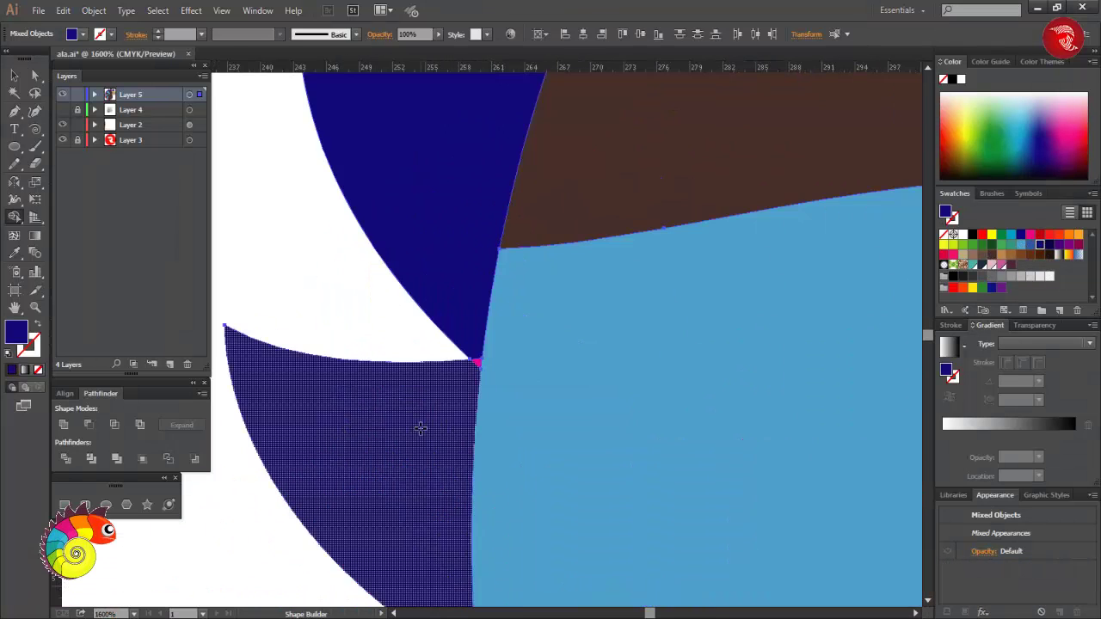
click(478, 363)
drag(550, 477, 444, 60)
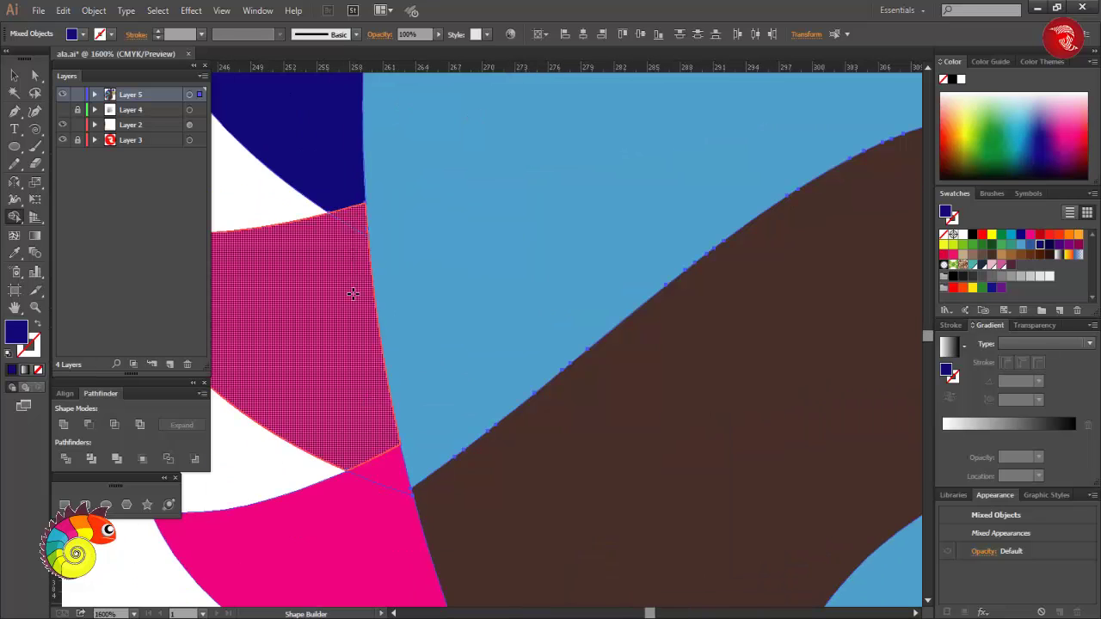
Step: Merge the pink spikes and their base overlaps beside the middle light blue section and the brown band below it into dark blue
drag(353, 293, 352, 303)
drag(394, 467, 384, 519)
drag(499, 553, 358, 84)
drag(306, 198, 327, 293)
drag(398, 378, 404, 423)
Step: Merge the spikes and overlaps from the lowest light blue section to the start of the large brown section into dark blue
drag(563, 524, 435, 229)
drag(377, 234, 403, 284)
drag(484, 359, 501, 397)
drag(602, 460, 615, 488)
mouse_move(759, 536)
mouse_down()
mouse_move(465, 341)
mouse_move(445, 362)
mouse_up()
click(537, 414)
drag(642, 444, 662, 467)
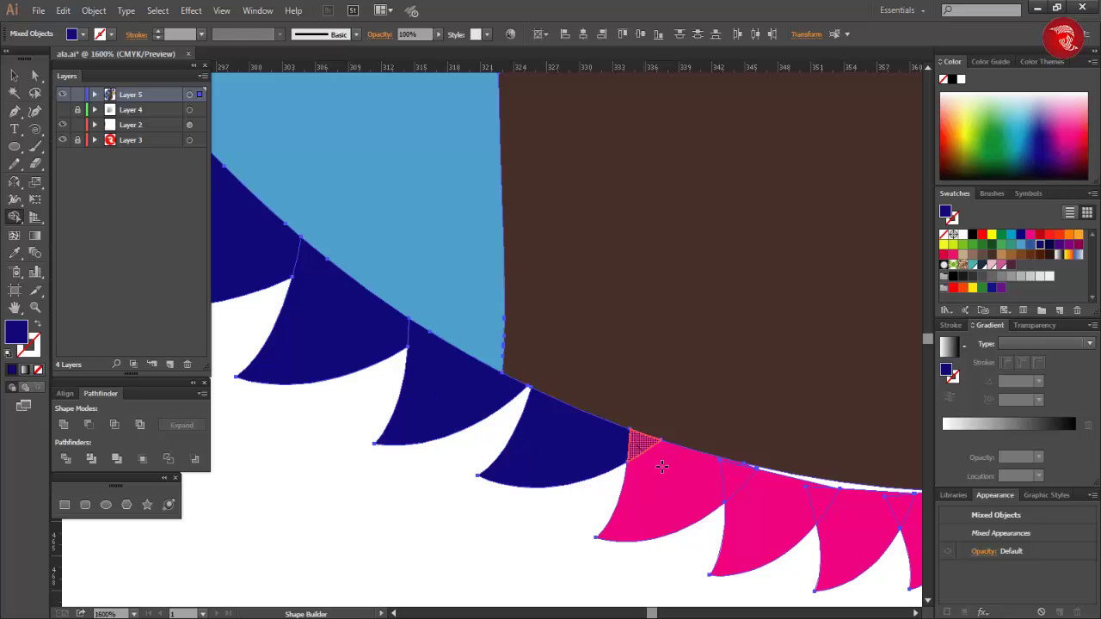
click(662, 466)
Step: Fill the remaining small pink spikes and their overlaps along the underside with dark blue, up to the last tiny one
scroll(442, 390, down, 2)
scroll(441, 390, right, 5)
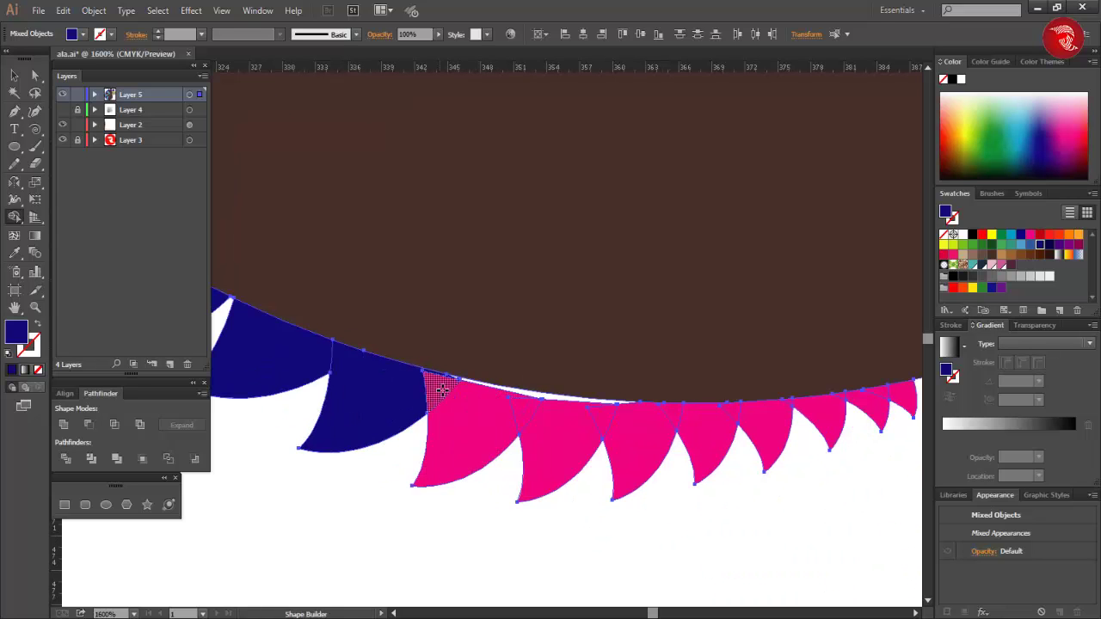
click(441, 390)
scroll(564, 424, up, 1)
click(533, 452)
click(628, 454)
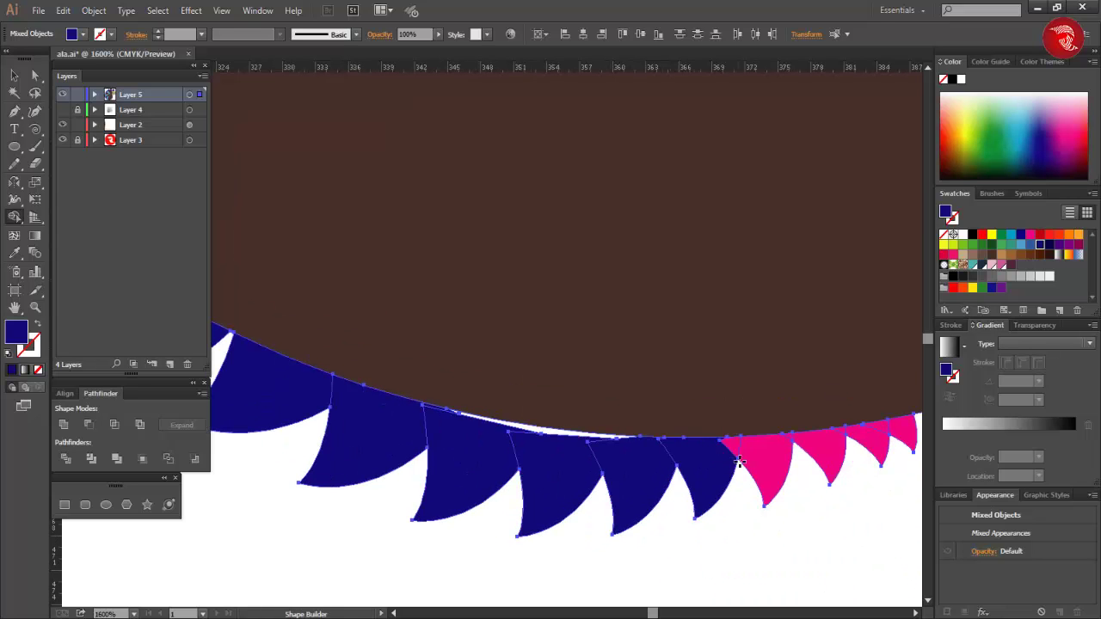
scroll(794, 445, up, 2)
scroll(794, 445, right, 4)
drag(637, 414, 688, 414)
scroll(676, 418, down, 1)
scroll(676, 416, right, 3)
drag(758, 399, 777, 403)
Step: Move the individual spikes along the underside slightly toward their neighbours and the brown body to close the white gap
scroll(772, 399, down, 3)
click(14, 74)
click(370, 447)
drag(458, 401, 459, 393)
drag(520, 419, 576, 402)
key(ctrl+shift+a)
key(ctrl+shift+a)
key(ctrl+shift+a)
drag(432, 394, 433, 394)
click(478, 428)
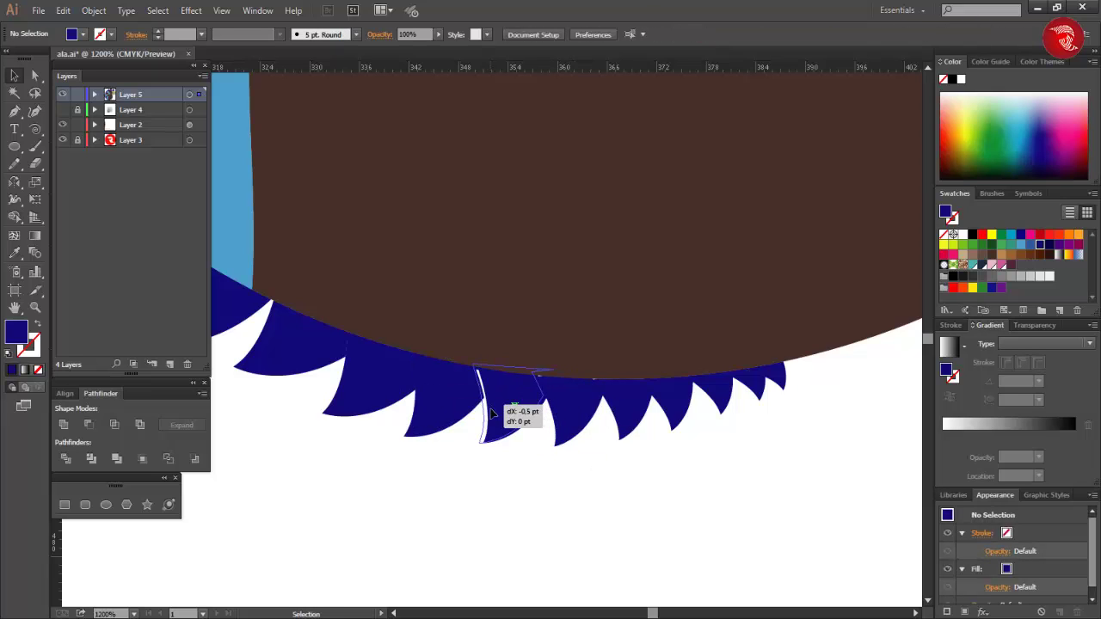
drag(666, 404, 654, 402)
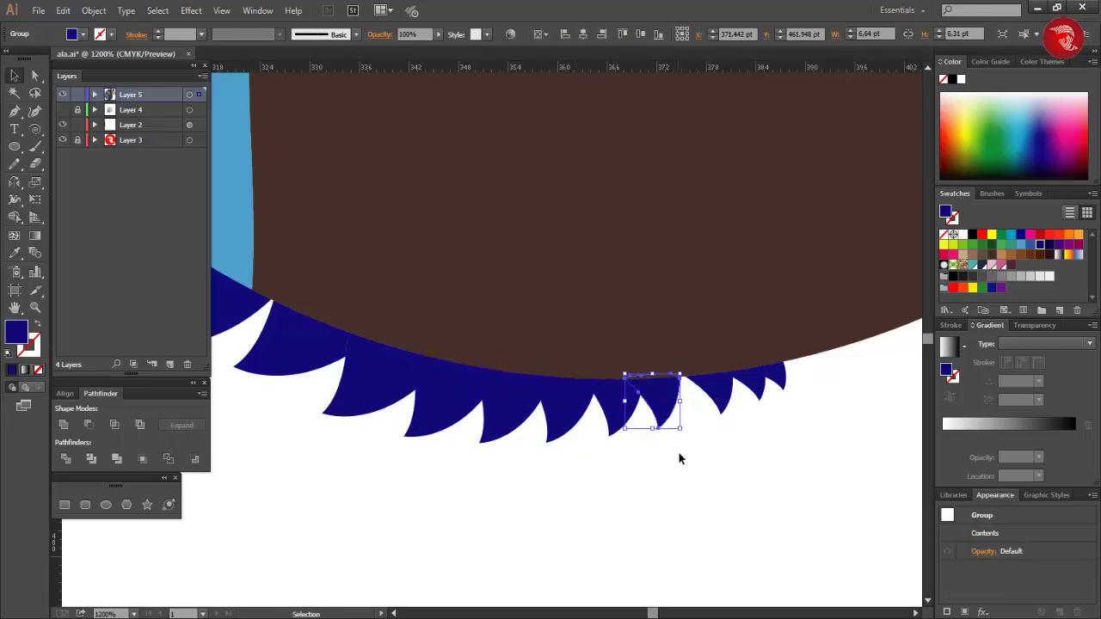
click(681, 457)
Step: Adjust the positions of the smallest spikes at the tail end of the row so they sit evenly against the body
scroll(680, 457, up, 1)
drag(705, 467, 693, 462)
click(753, 473)
mouse_move(762, 466)
mouse_down()
mouse_move(751, 467)
mouse_move(756, 451)
mouse_up()
click(763, 467)
click(762, 473)
scroll(749, 467, up, 1)
drag(728, 494, 764, 496)
click(774, 530)
click(815, 531)
Step: Merge the pink sliver where the two largest spikes meet the head into the dark blue spike using Shape Builder
scroll(817, 532, down, 3)
scroll(817, 533, down, 3)
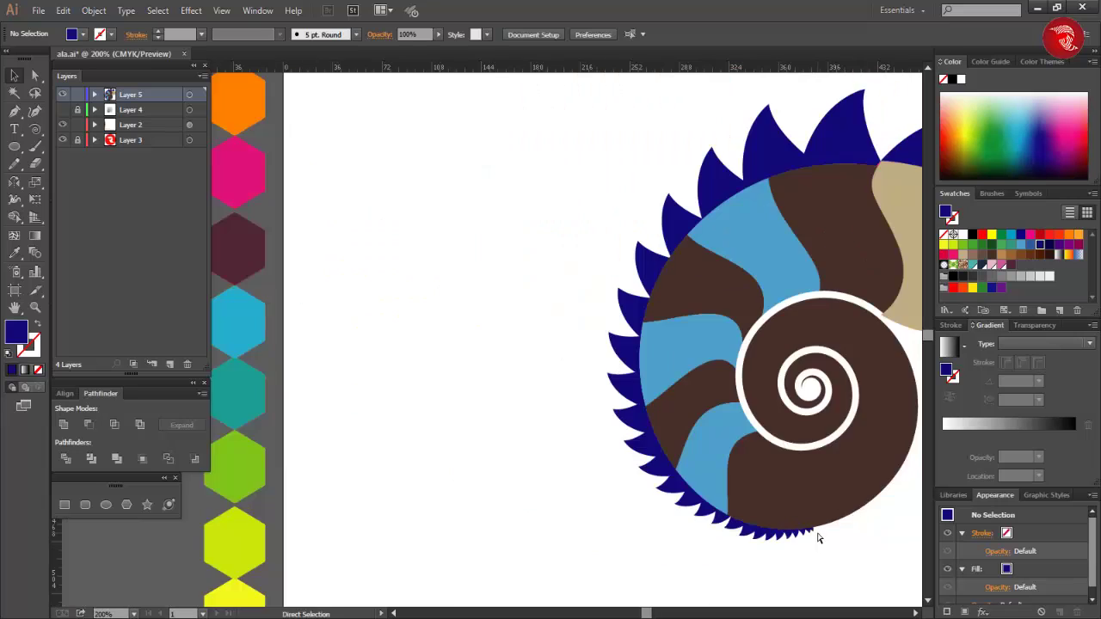
scroll(818, 533, right, 3)
key(ctrl+minus)
key(ctrl+minus)
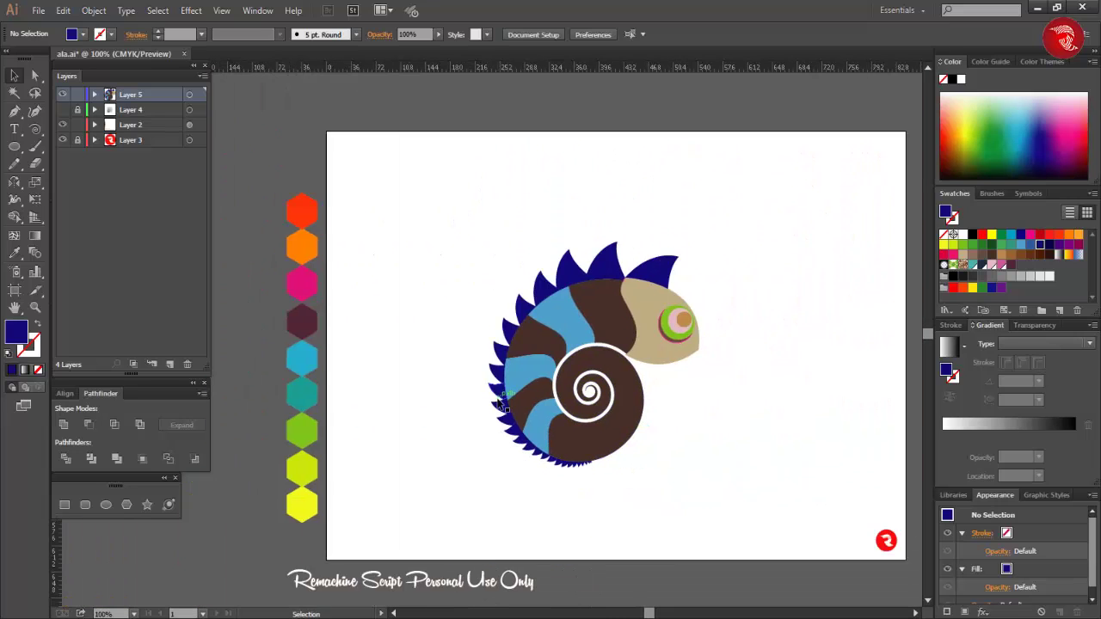
scroll(635, 336, up, 7)
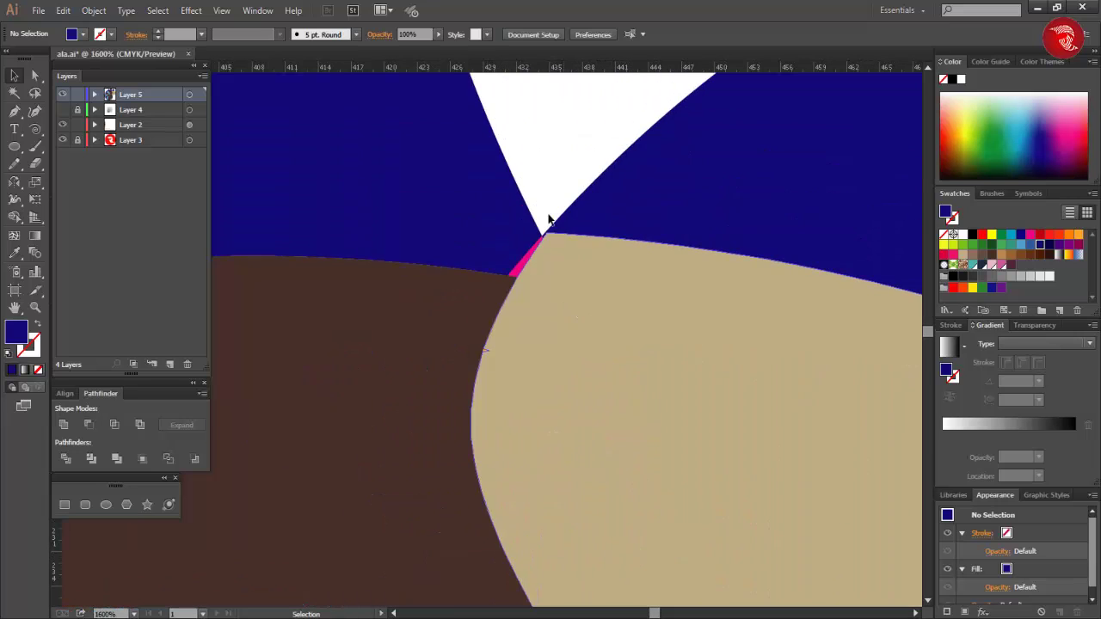
drag(548, 160, 513, 311)
key(shift+m)
drag(494, 239, 524, 277)
scroll(556, 324, down, 4)
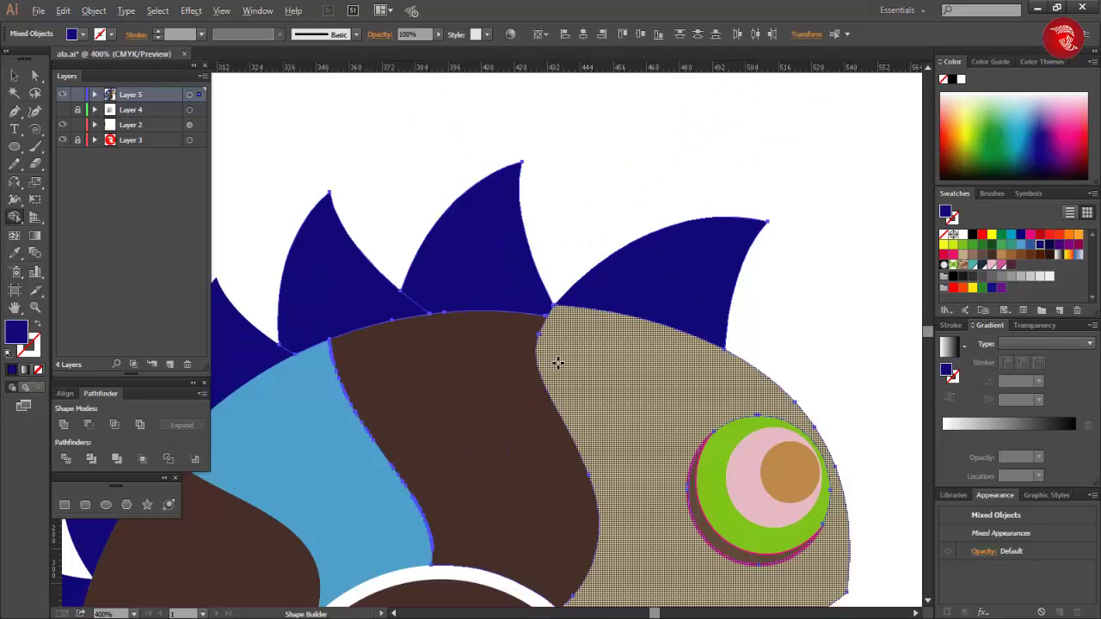
Step: Fill the brown body section next to the head with the dark maroon swatch using Shape Builder
scroll(558, 357, up, 5)
scroll(592, 353, down, 6)
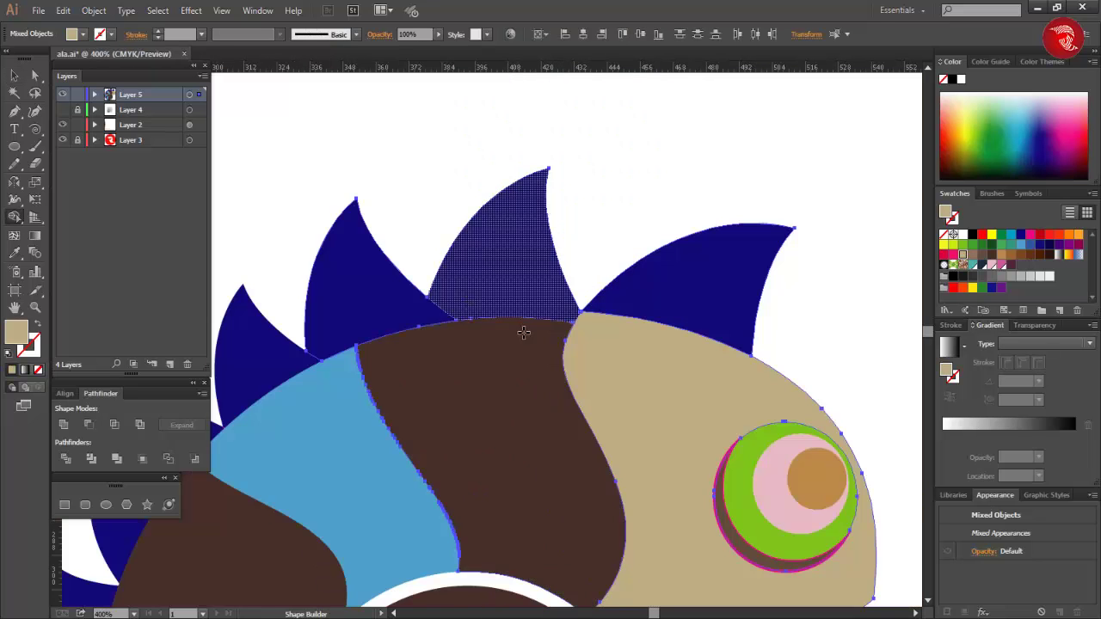
scroll(600, 356, up, 6)
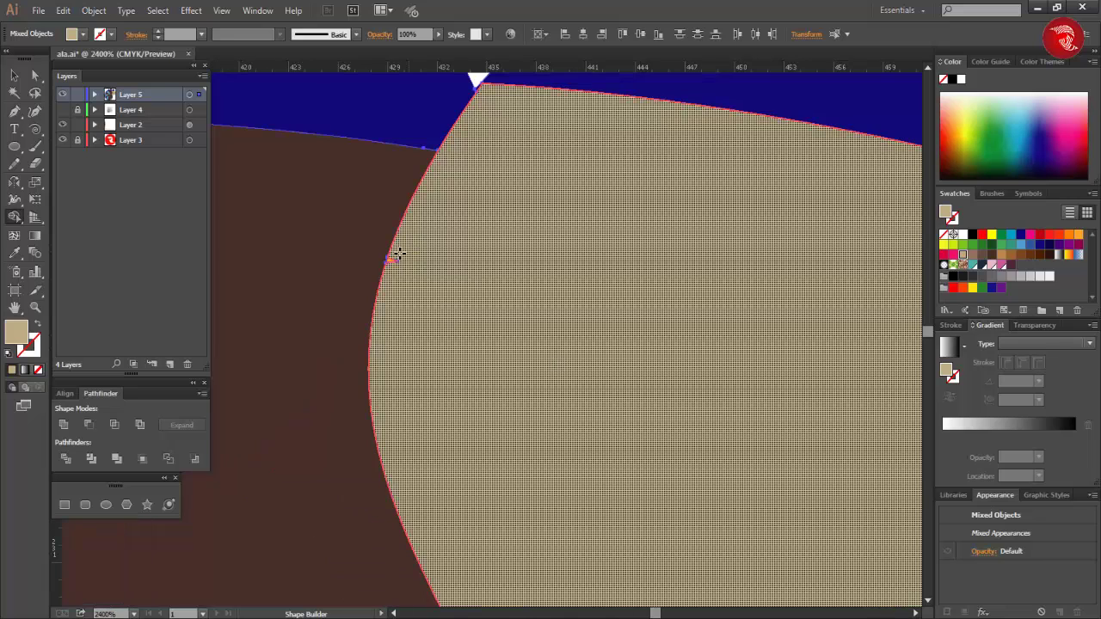
scroll(538, 361, down, 5)
scroll(516, 413, down, 3)
scroll(553, 448, up, 6)
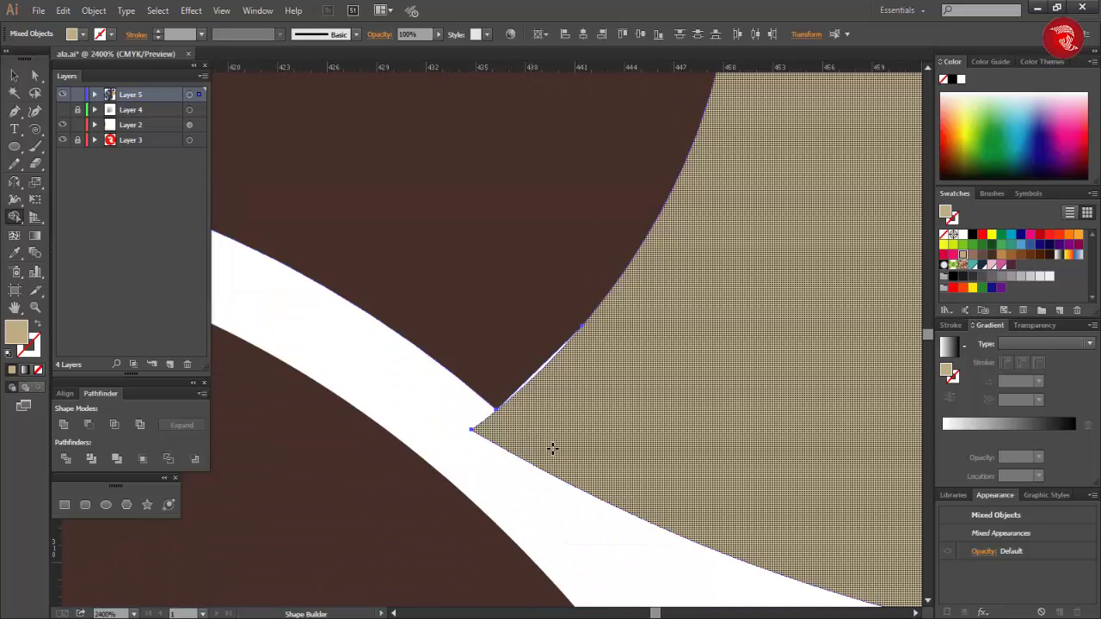
click(1011, 264)
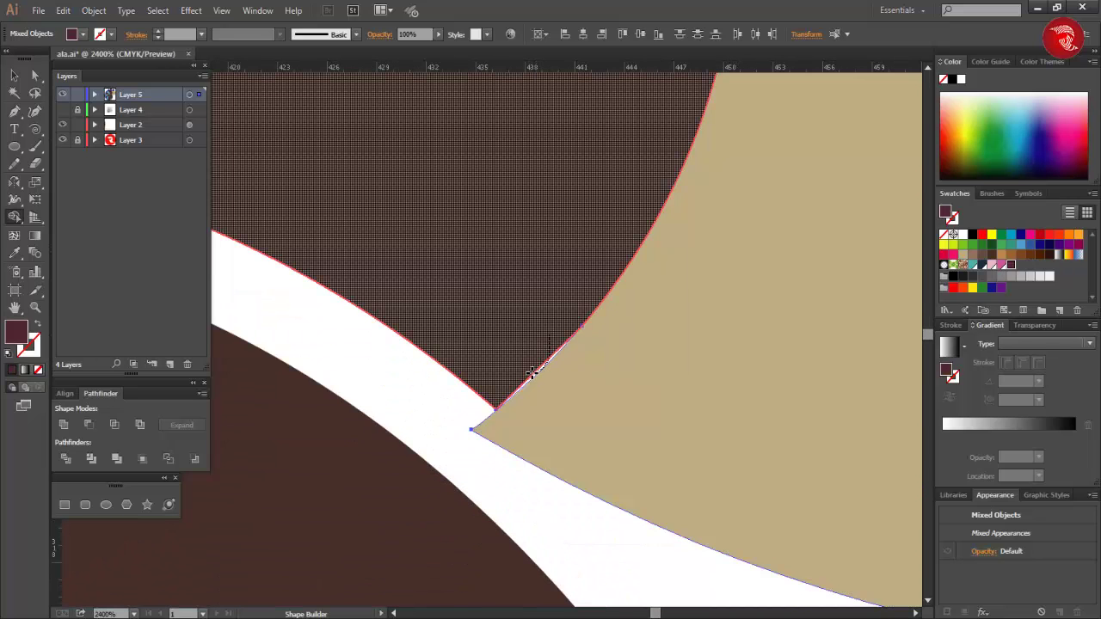
click(533, 371)
Step: Move the maroon section's lower corner anchor onto the head's edge and fill the white sliver between them with Shape Builder
scroll(533, 365, up, 3)
scroll(517, 413, down, 2)
key(a)
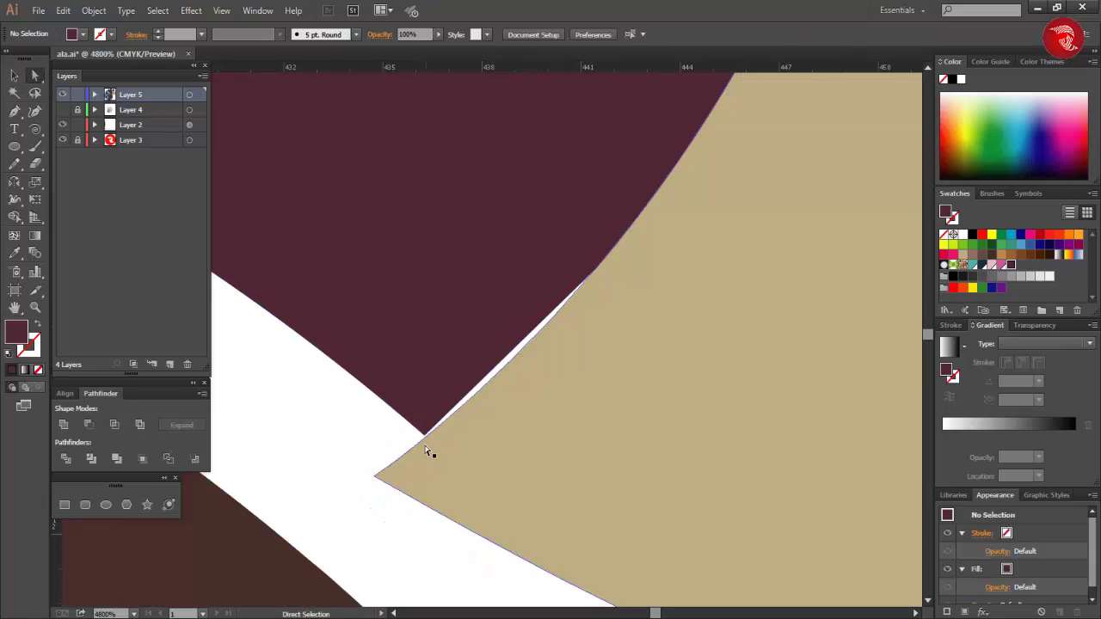
drag(423, 441, 424, 440)
key(ctrl+a)
key(shift+m)
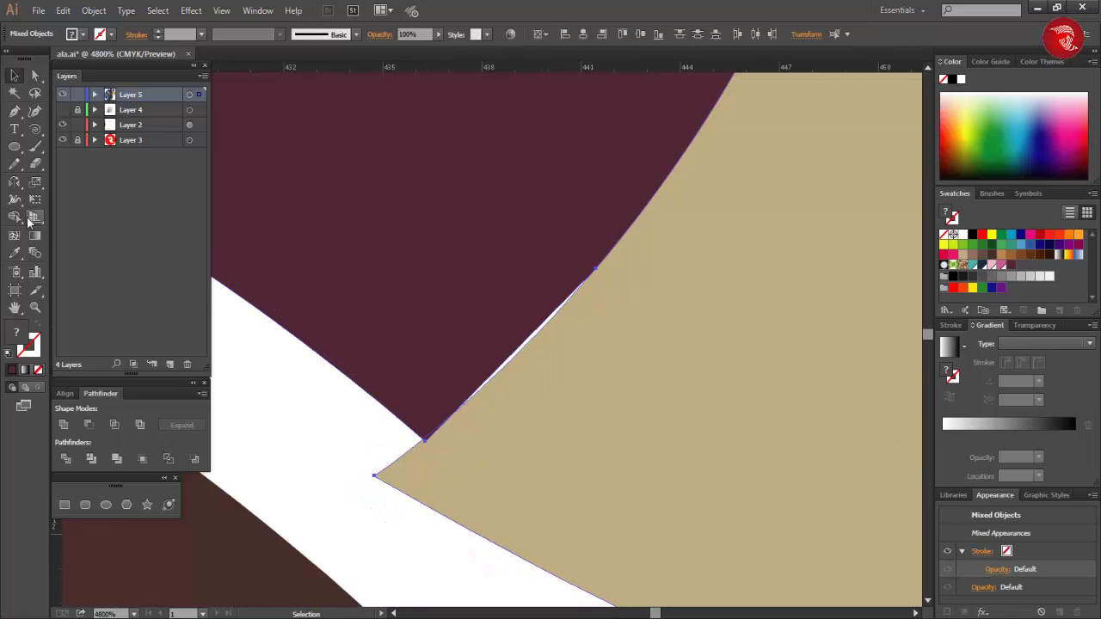
drag(501, 367, 502, 369)
click(15, 76)
click(323, 479)
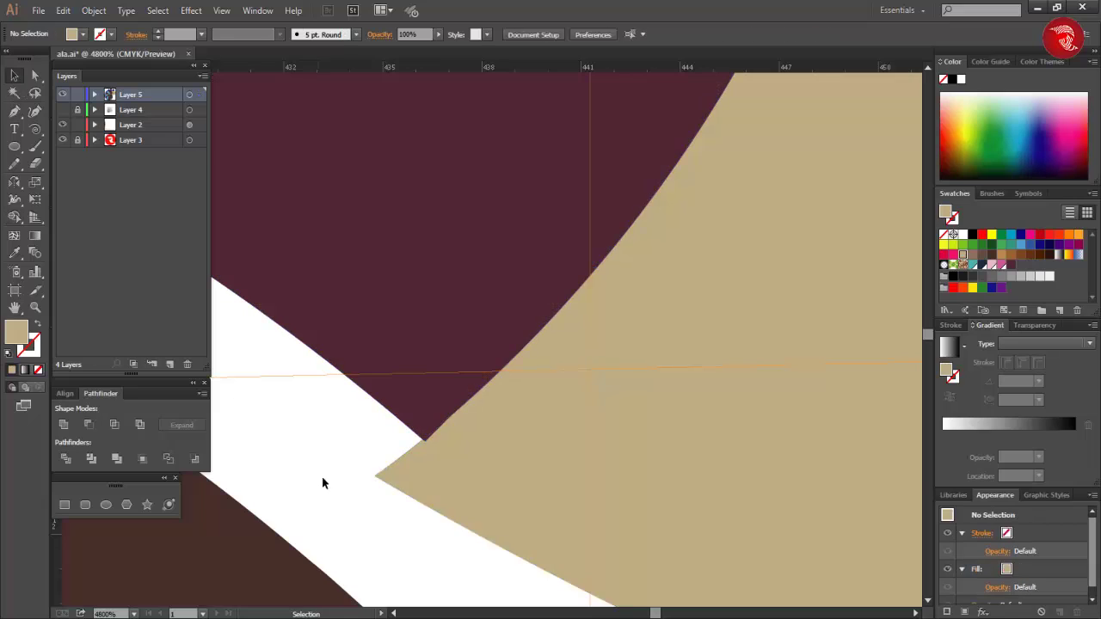
Step: Hide the perspective grid and return to the Selection tool
scroll(435, 469, down, 12)
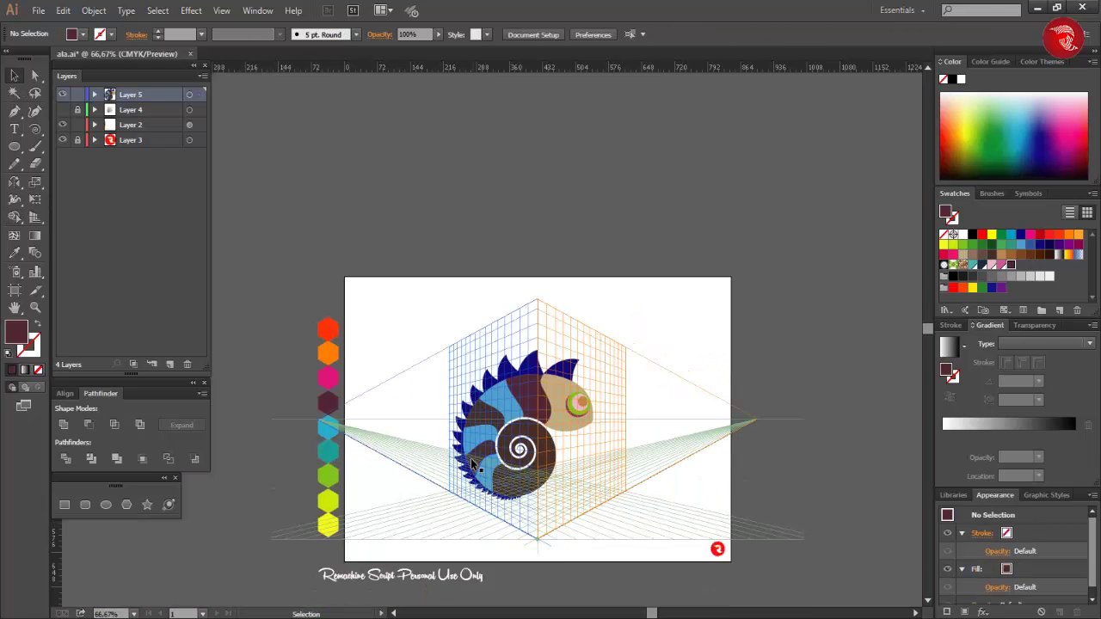
drag(129, 65, 159, 67)
click(85, 99)
click(15, 77)
Step: Recolour the head red, the section behind it orange and the following section pink, sampling the palette hexagons
scroll(619, 346, down, 2)
scroll(620, 345, left, 2)
scroll(707, 422, up, 2)
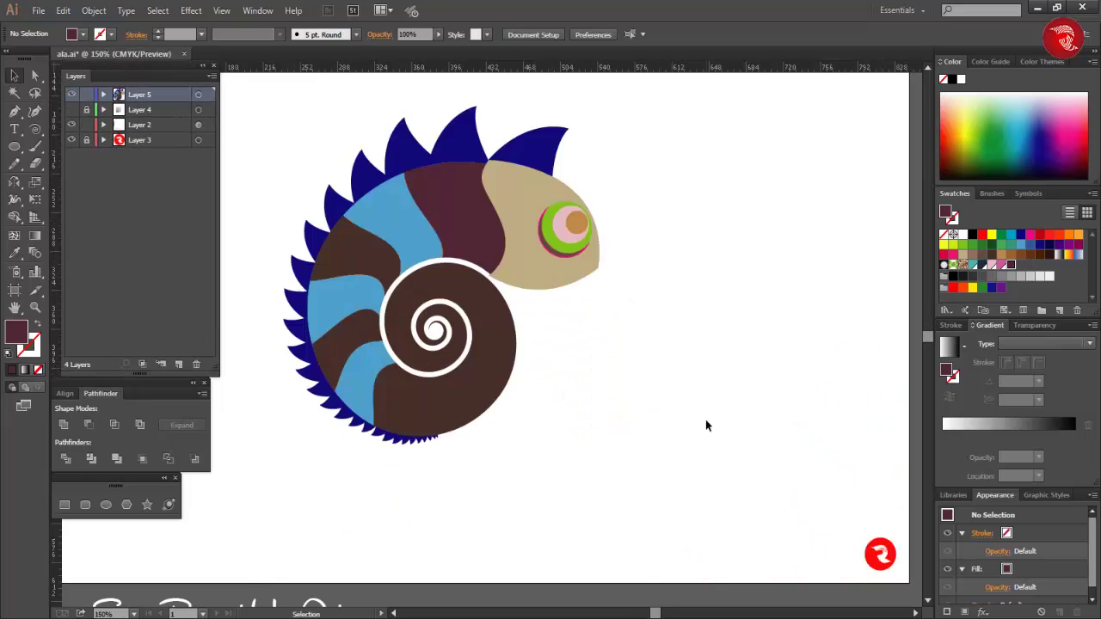
scroll(631, 425, down, 2)
scroll(626, 426, up, 1)
click(633, 334)
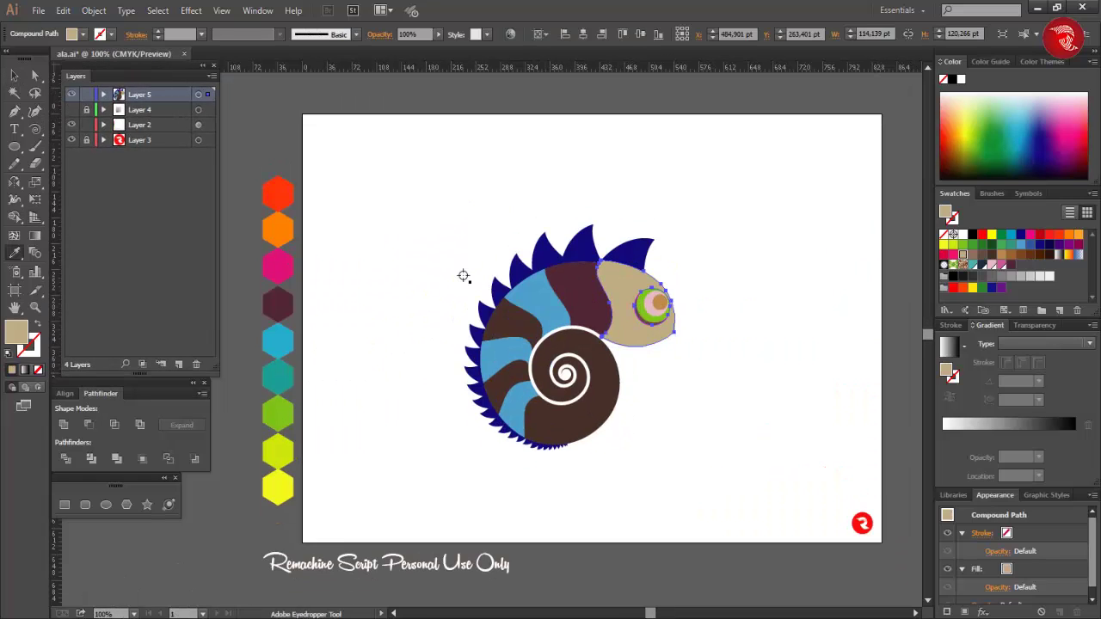
click(280, 198)
click(276, 238)
ctrl+click(450, 465)
ctrl+click(544, 312)
click(279, 269)
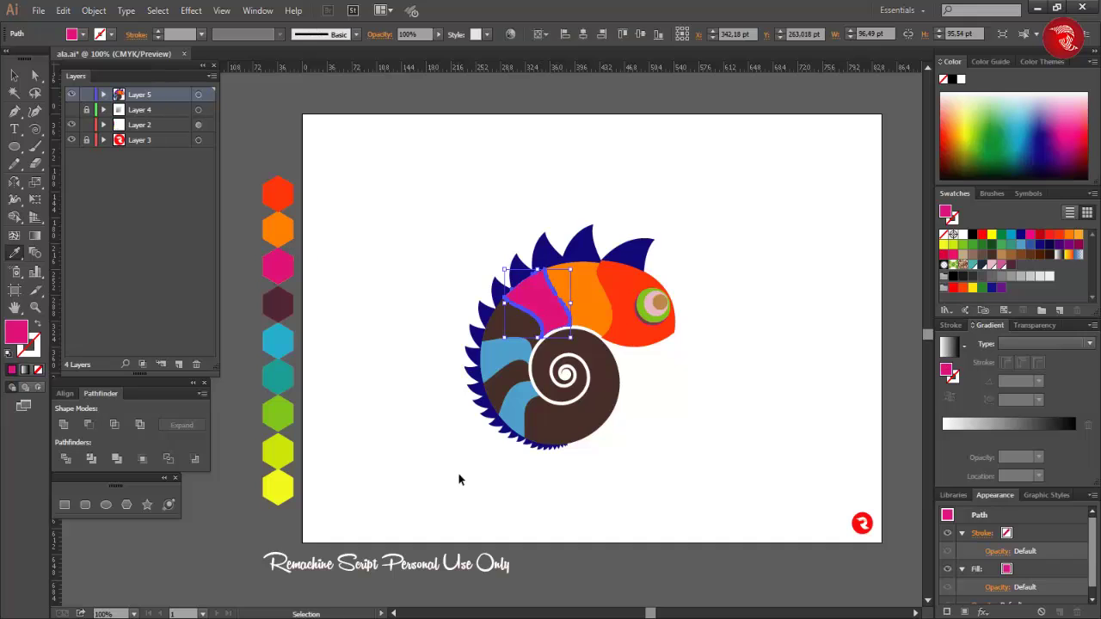
ctrl+click(460, 479)
Step: Recolour the three sections after the pink one light blue, teal and green, sampling the palette hexagons
ctrl+click(519, 323)
click(284, 344)
ctrl+click(510, 356)
click(287, 414)
ctrl+click(457, 420)
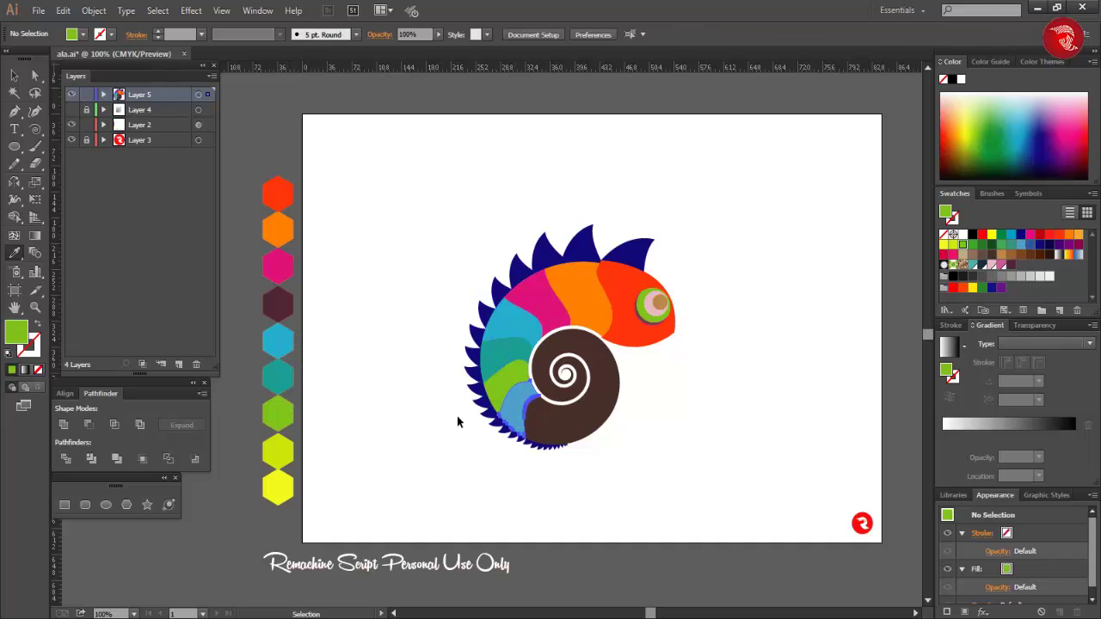
Step: Recolour the last light blue section lime and the large spiral section yellow, sampling the palette hexagons
ctrl+click(515, 414)
click(279, 451)
ctrl+click(455, 464)
ctrl+click(565, 432)
click(280, 488)
ctrl+click(752, 478)
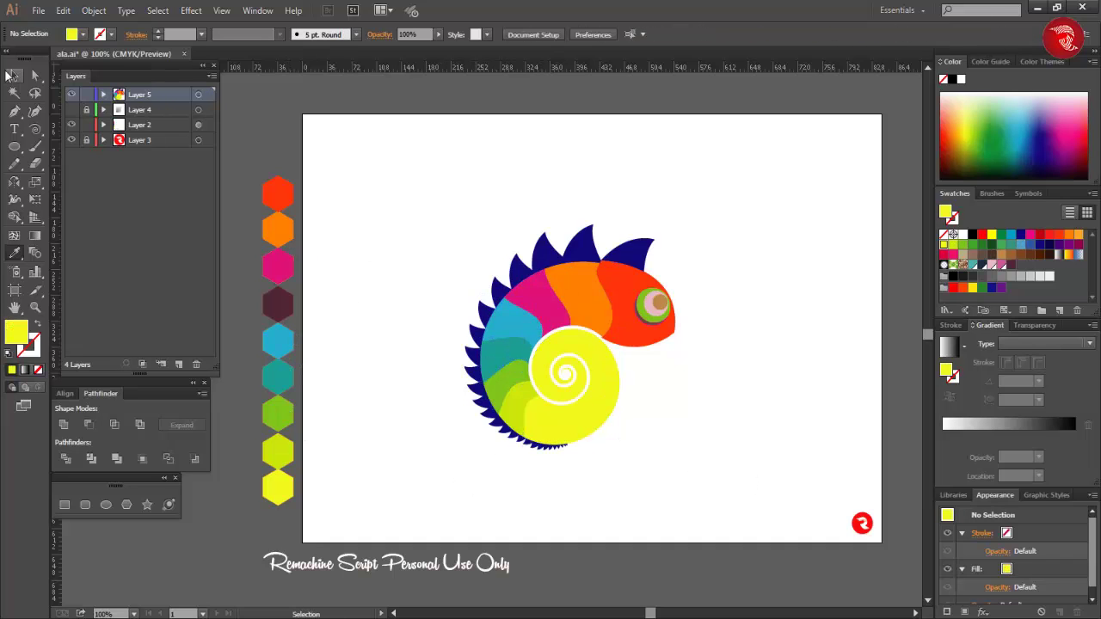
Step: Add the colours of all nine palette hexagons to the swatches
scroll(759, 376, up, 1)
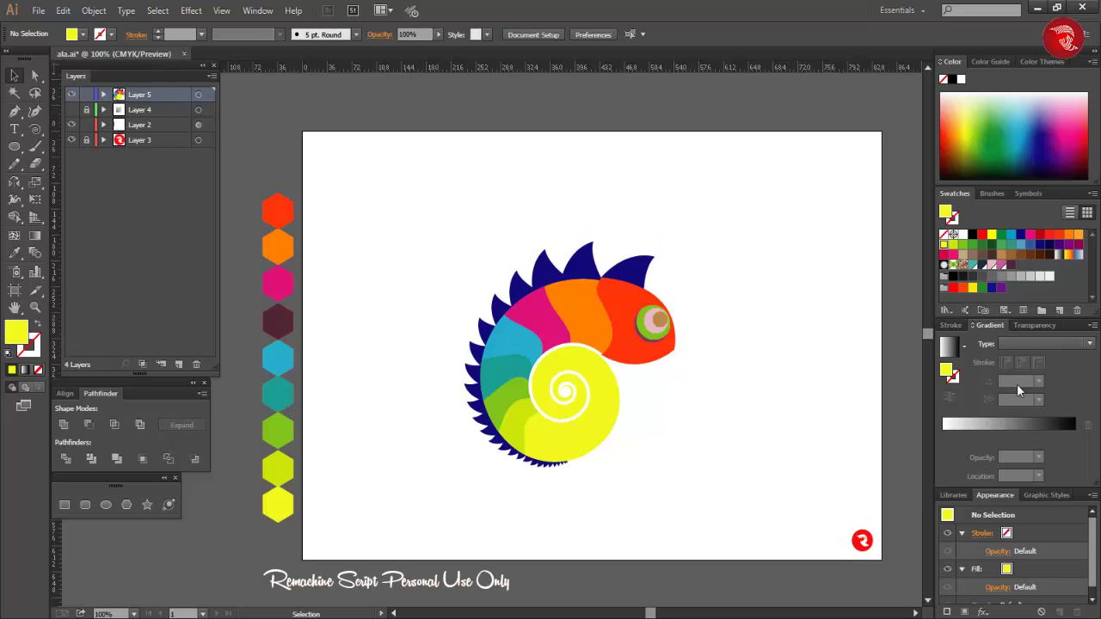
drag(250, 183, 283, 518)
click(1092, 194)
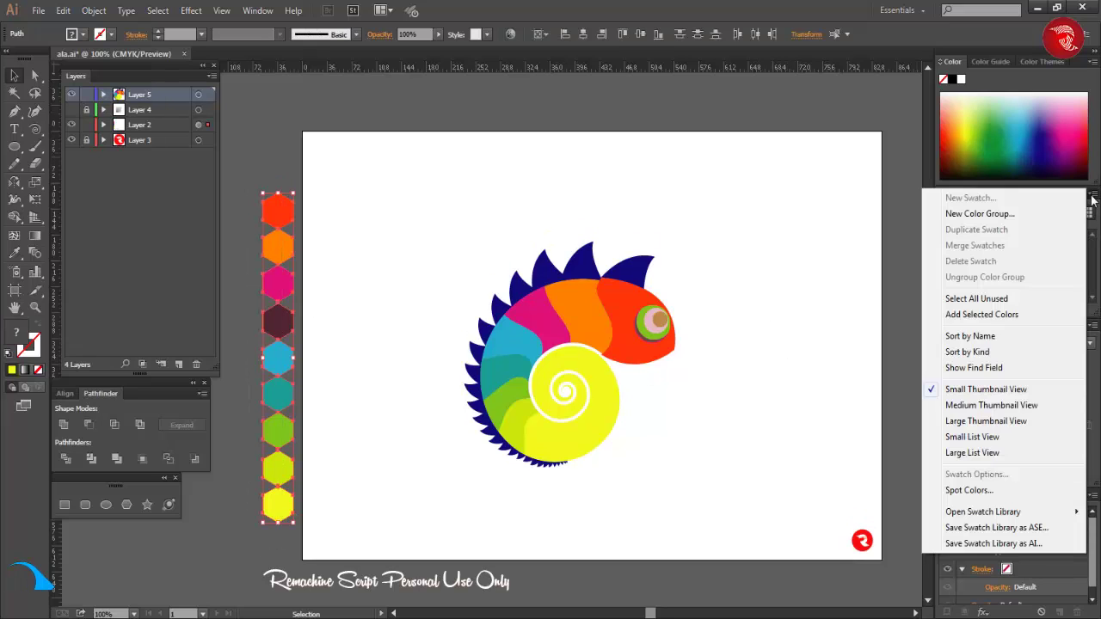
click(1019, 314)
click(831, 381)
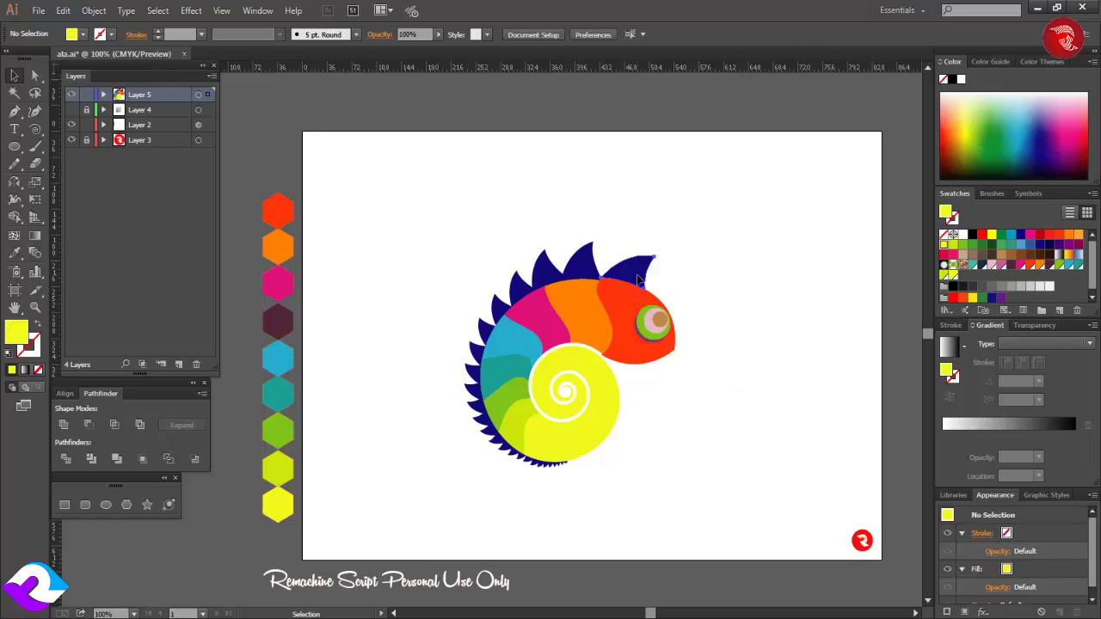
Step: Recolour the spikes from above the head down to the upper-left flank with the palette's dark maroon
click(638, 274)
key(i)
click(277, 321)
ctrl+click(580, 267)
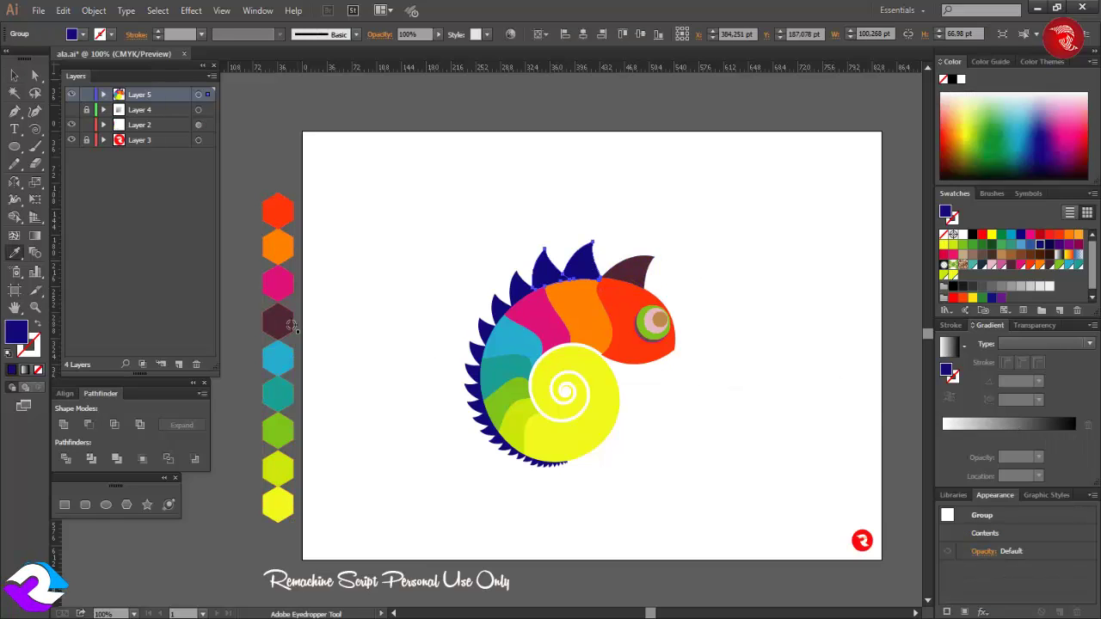
click(280, 323)
ctrl+click(482, 310)
ctrl+click(499, 310)
ctrl+shift+click(487, 331)
click(278, 321)
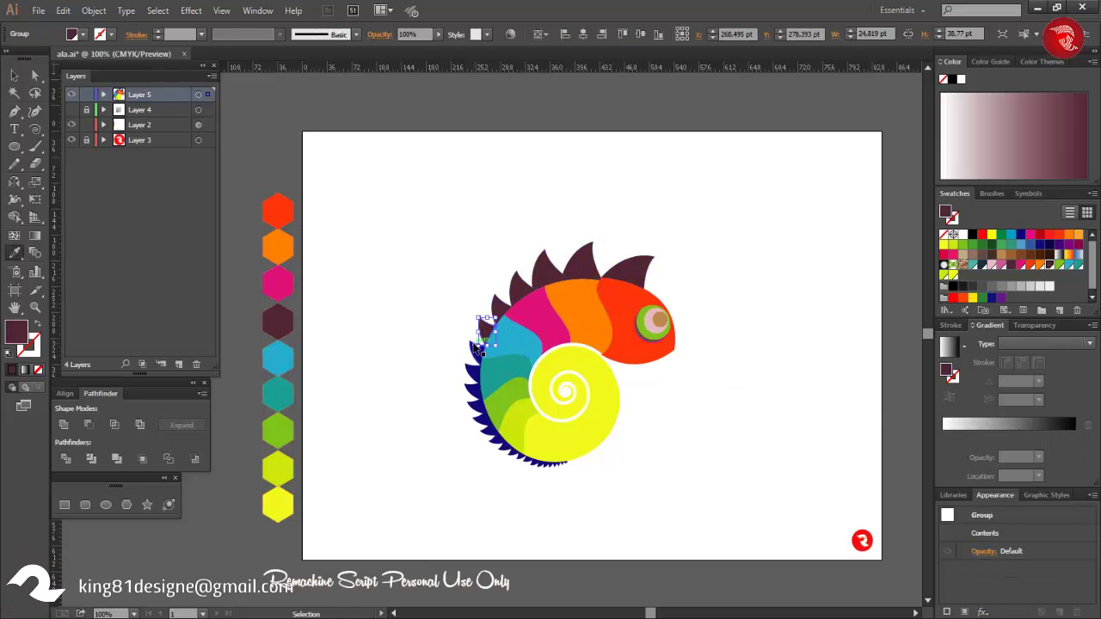
ctrl+click(478, 352)
ctrl+shift+click(474, 372)
click(278, 322)
Step: Recolour the dark blue spikes beside the teal and green sections dark maroon, sampling the finished spikes
scroll(455, 400, up, 3)
ctrl+click(454, 401)
ctrl+click(511, 374)
click(513, 323)
ctrl+click(481, 446)
ctrl+click(518, 425)
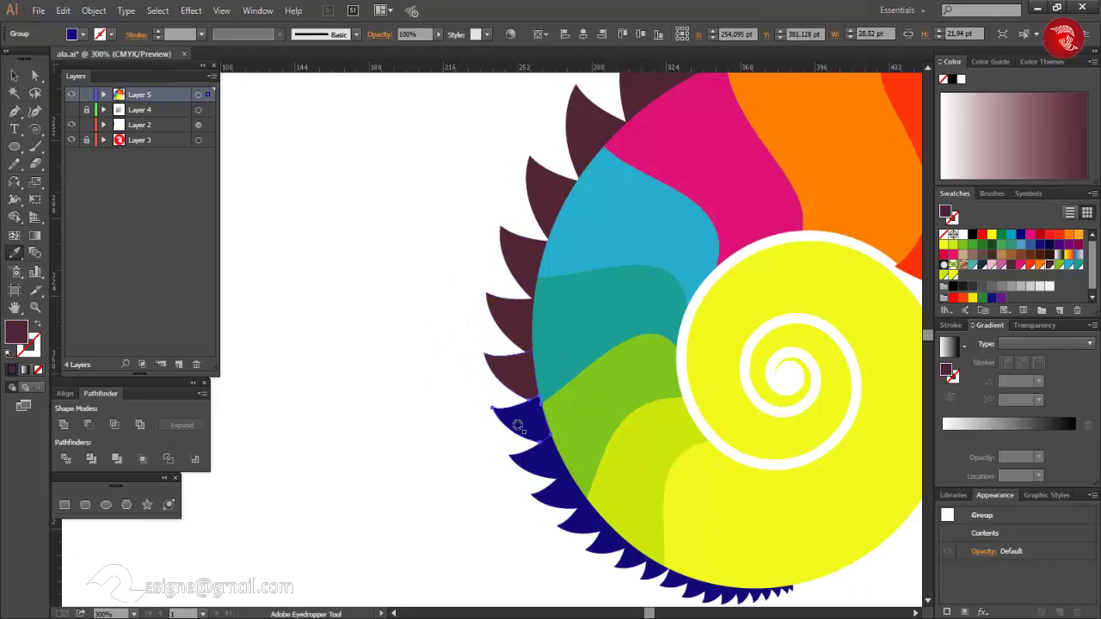
click(522, 423)
ctrl+click(554, 495)
click(540, 472)
Step: Recolour the next dark blue spikes beside the lime section dark maroon, sampling the neighbouring spikes
scroll(559, 499, down, 2)
ctrl+click(582, 451)
click(561, 426)
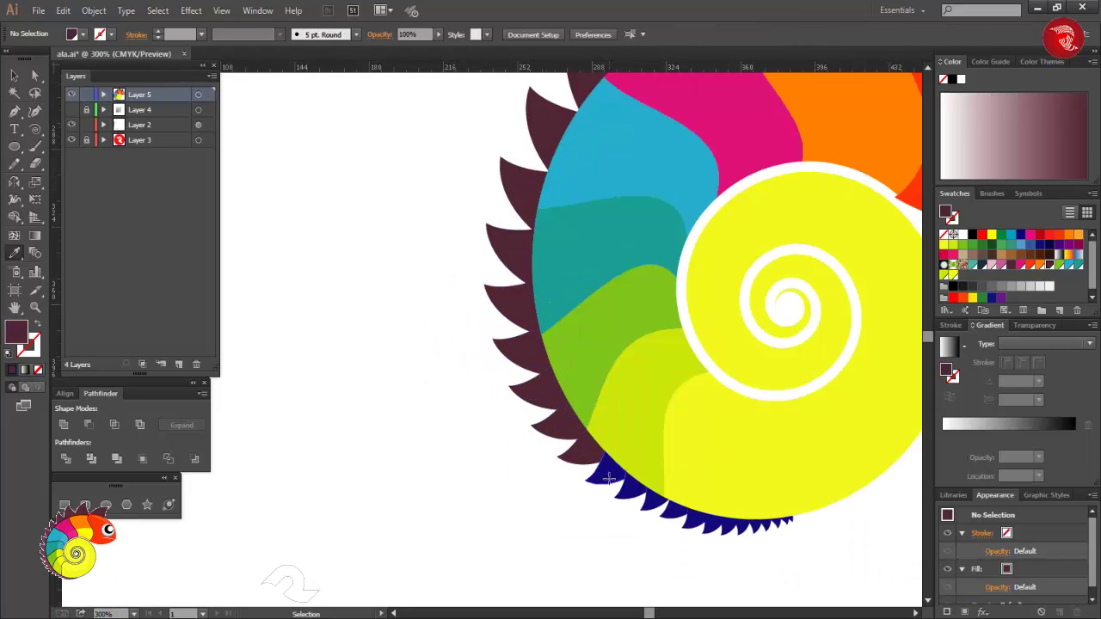
ctrl+click(607, 472)
click(583, 451)
ctrl+click(631, 497)
click(607, 472)
Step: Recolour the remaining small dark blue spikes along the yellow section's underside dark maroon
scroll(695, 556, up, 1)
scroll(693, 554, right, 1)
ctrl+click(694, 555)
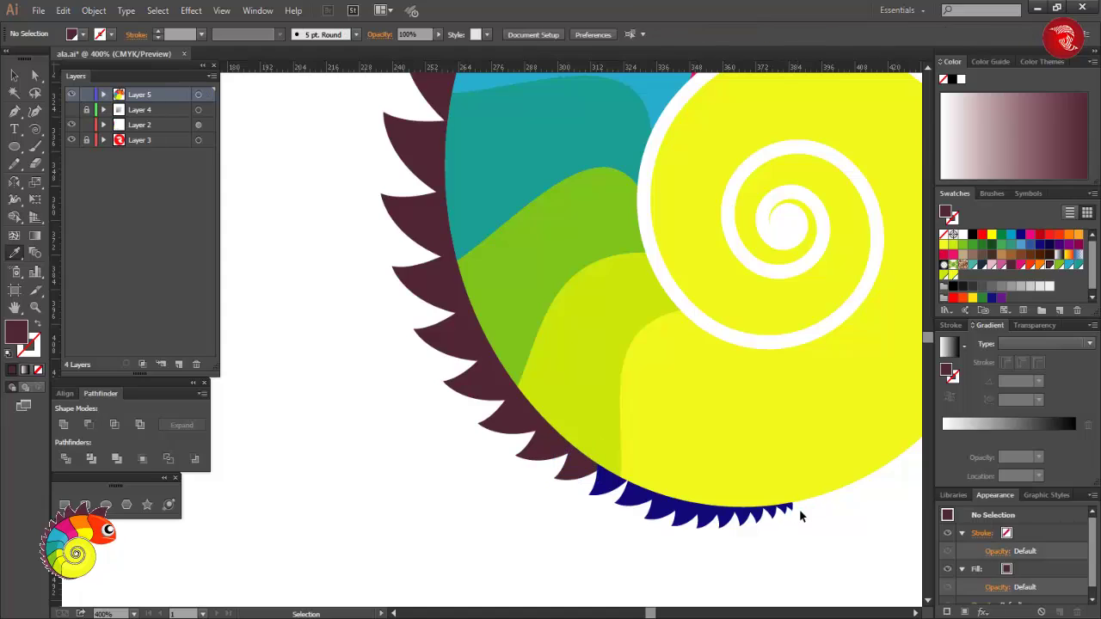
drag(800, 511, 615, 504)
click(578, 468)
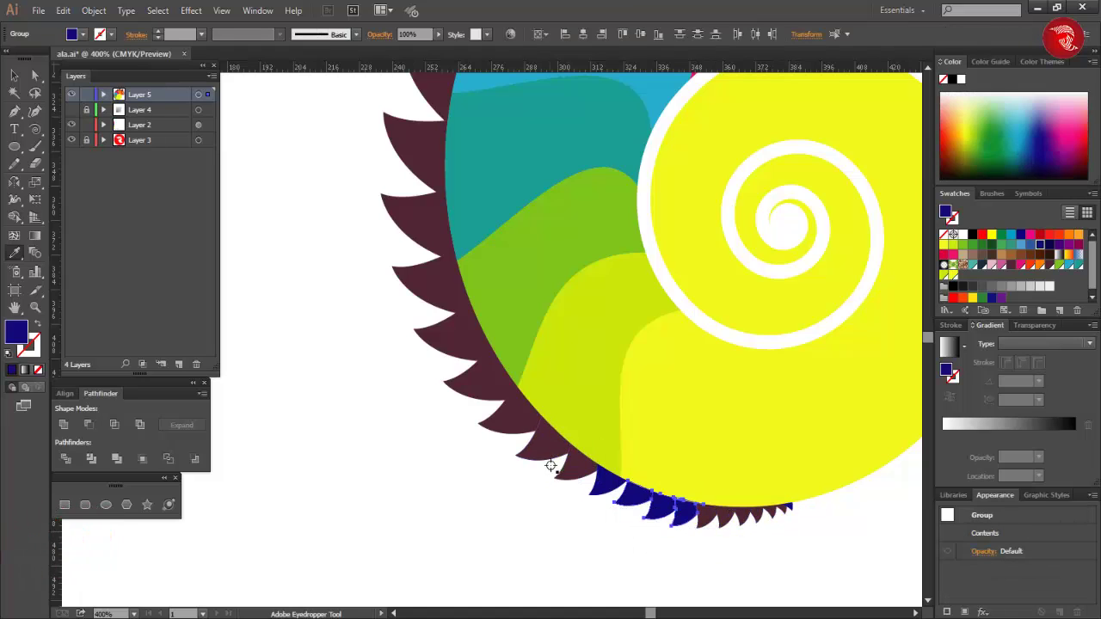
click(550, 454)
ctrl+click(600, 486)
ctrl+click(602, 486)
Step: Recolour the eye's tan inner circle black and the pink ring around it white
key(ctrl+1)
click(721, 292)
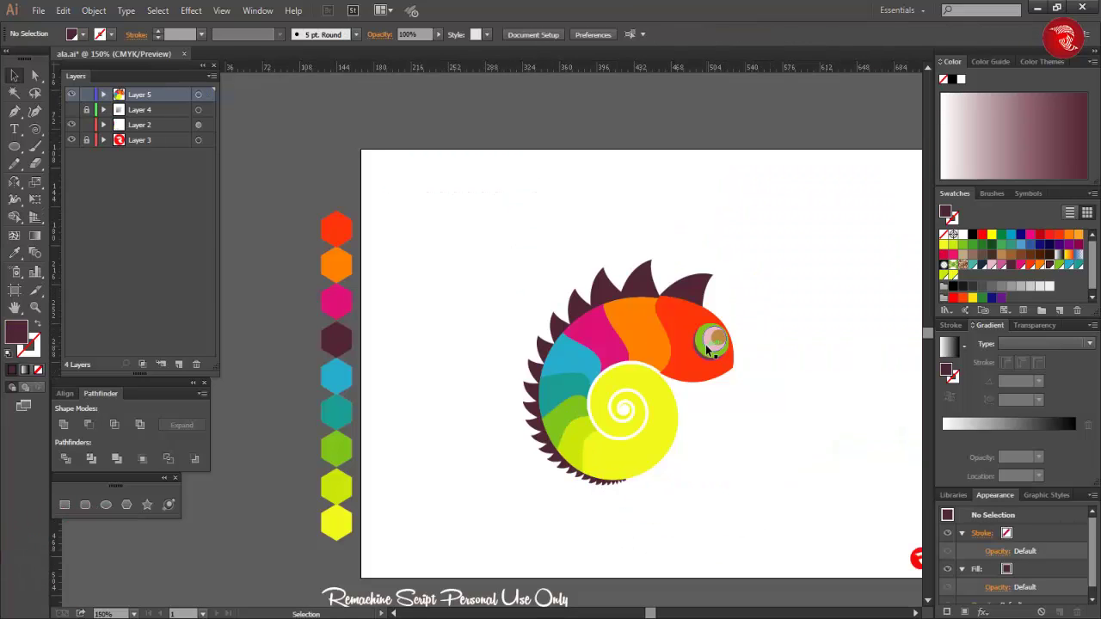
scroll(710, 362, up, 5)
click(700, 376)
click(35, 347)
click(671, 284)
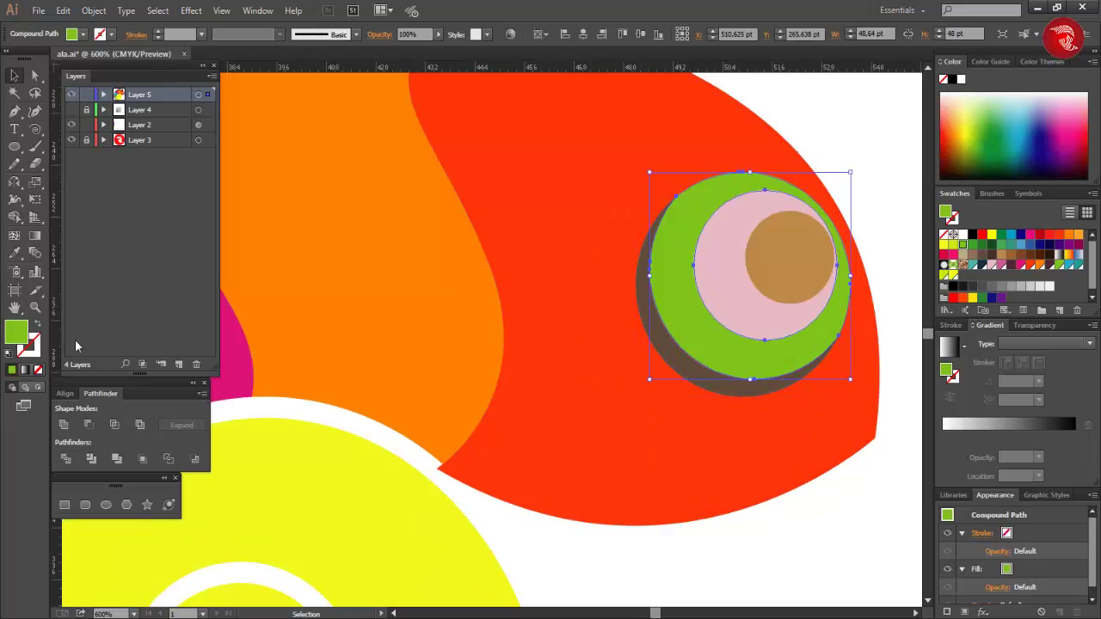
click(748, 299)
right_click(790, 284)
click(878, 230)
click(809, 258)
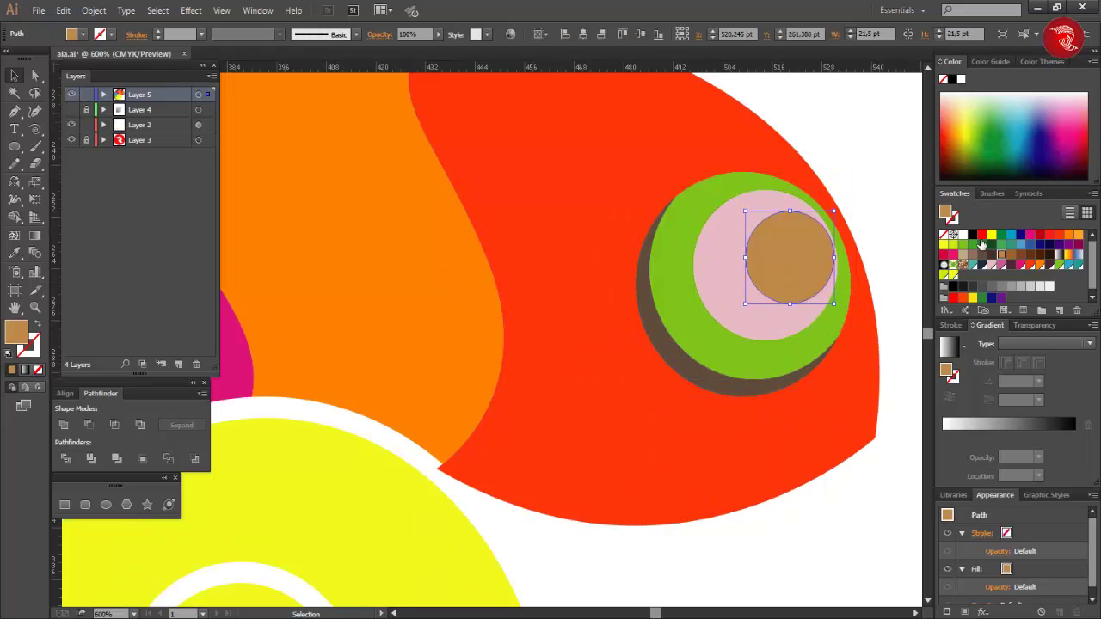
click(973, 235)
click(725, 282)
click(962, 235)
Step: Recolour the eye's green outer ring light grey and the dark crescent shadow behind it medium grey
click(882, 254)
click(706, 341)
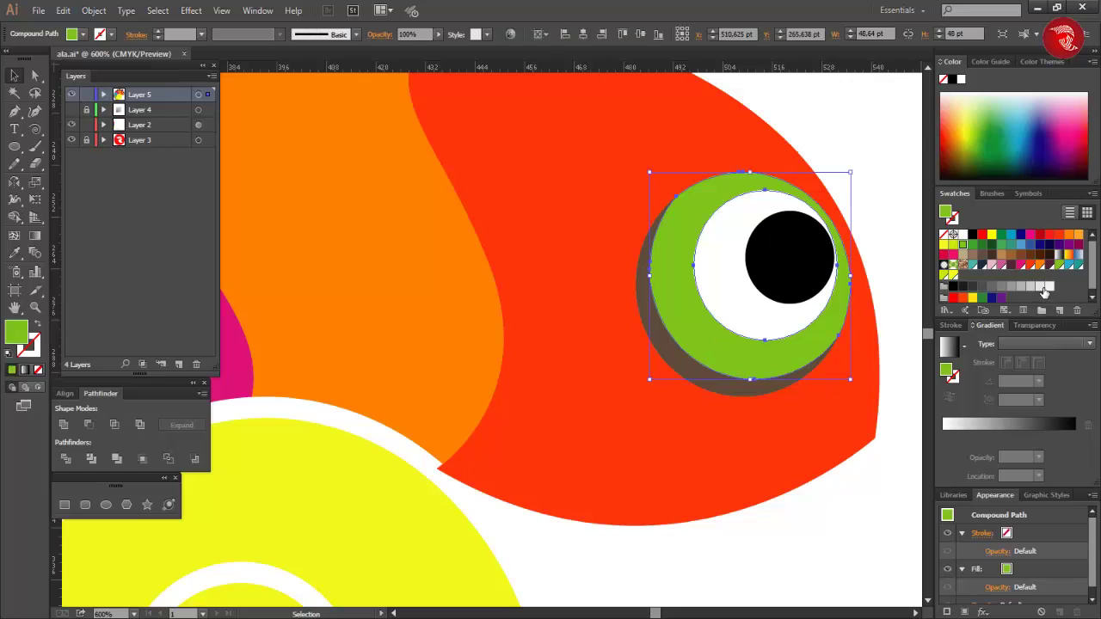
click(1040, 287)
click(713, 391)
click(1001, 285)
click(896, 281)
scroll(860, 282, down, 3)
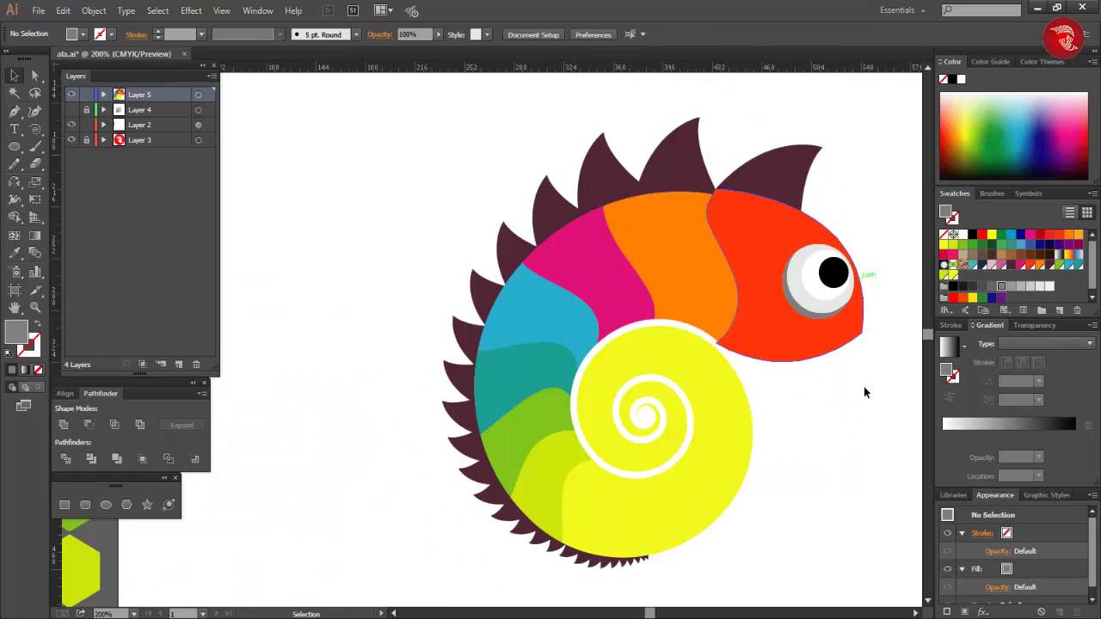
Step: Change the ring around the pupil to black and make the small circle inside it white as a highlight
scroll(864, 386, up, 1)
scroll(864, 386, down, 1)
scroll(863, 387, right, 4)
click(747, 284)
click(973, 234)
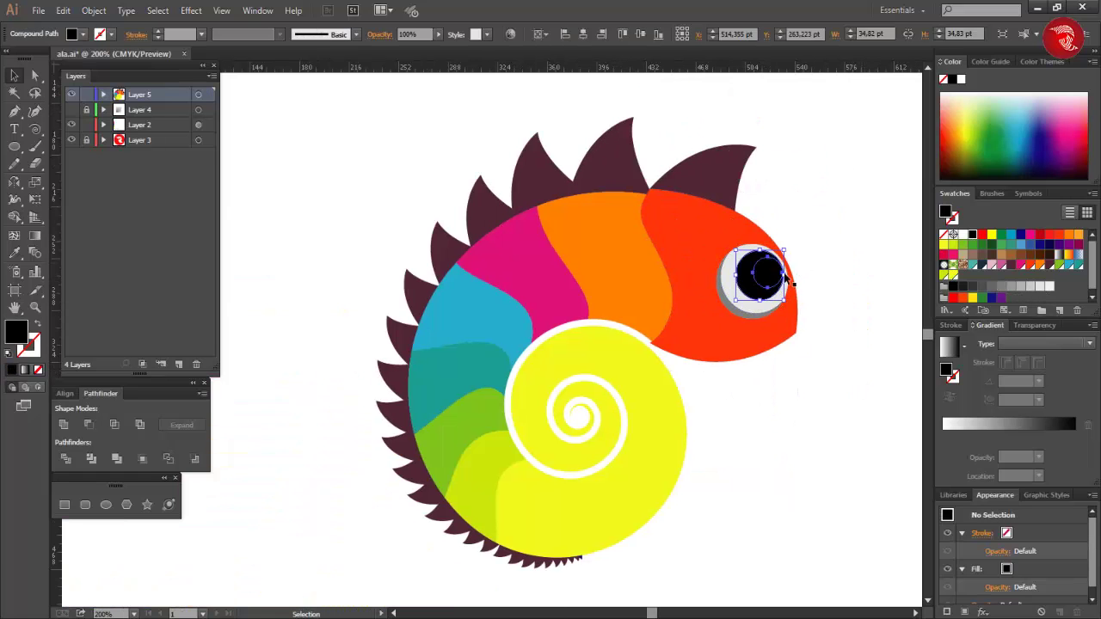
click(870, 259)
scroll(839, 458, down, 3)
scroll(839, 458, right, 3)
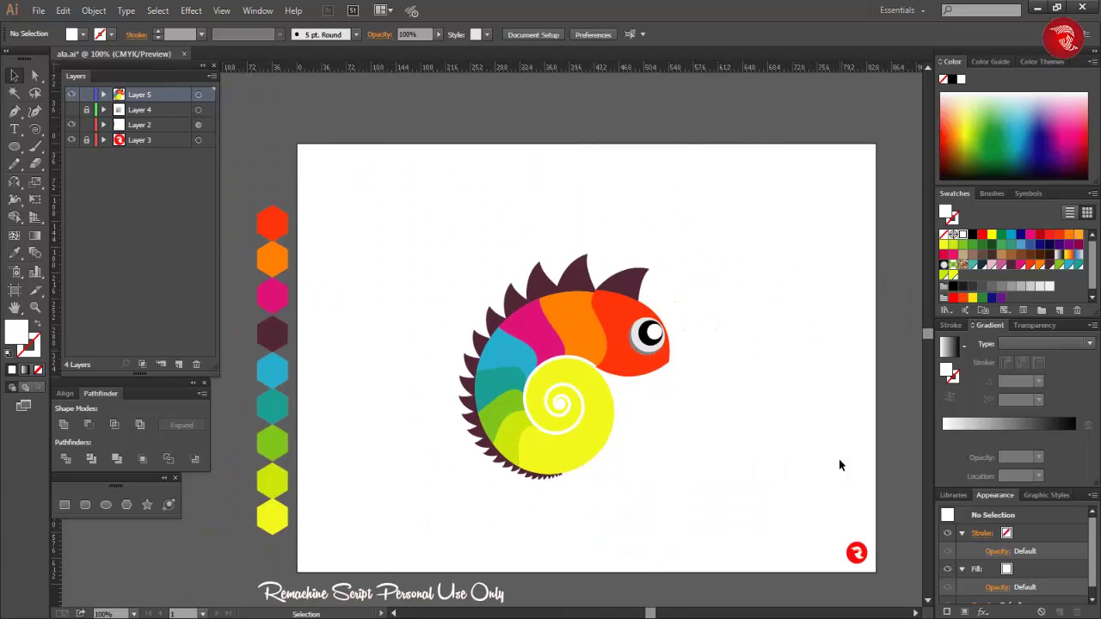
Step: Draw a curved mouth line with the Pen tool from beyond the snout back below the eye, with a white stroke and no fill
scroll(840, 465, down, 2)
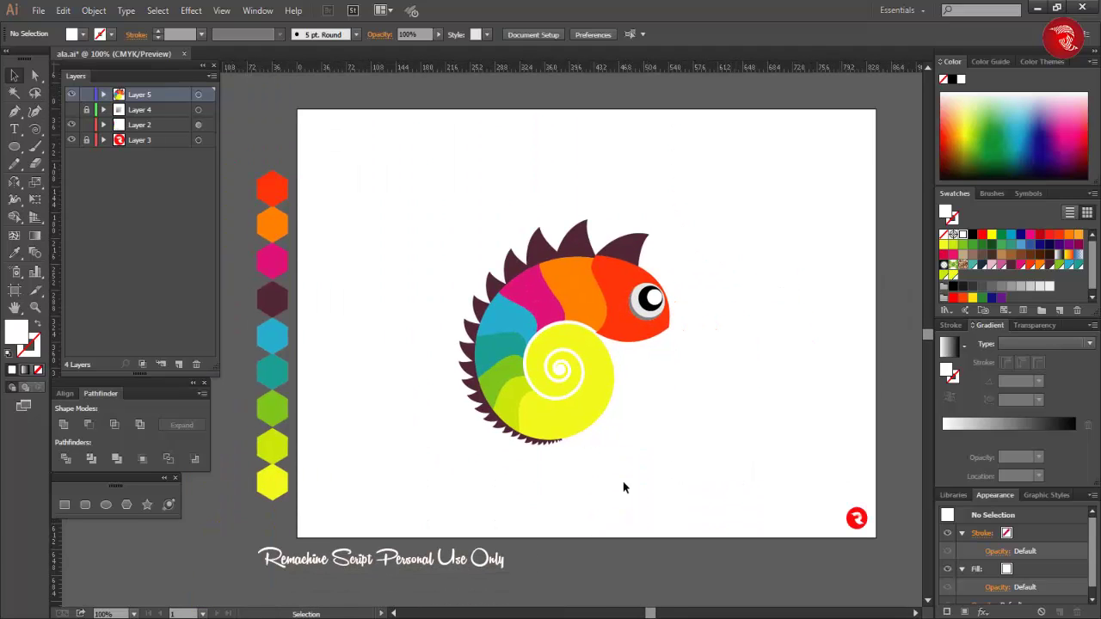
scroll(504, 449, up, 1)
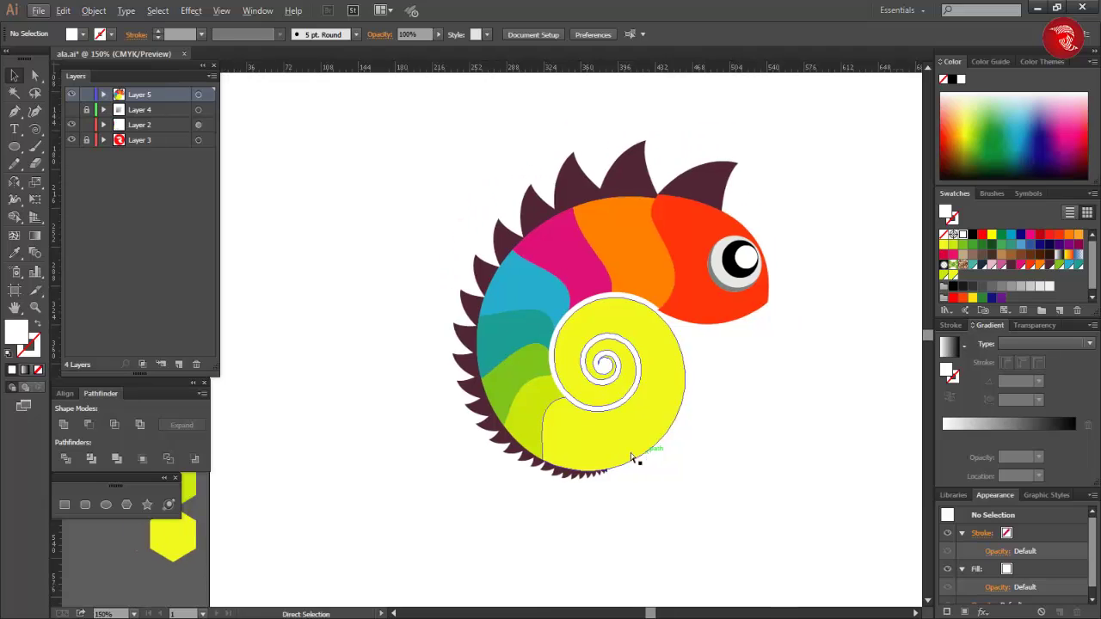
scroll(629, 451, down, 1)
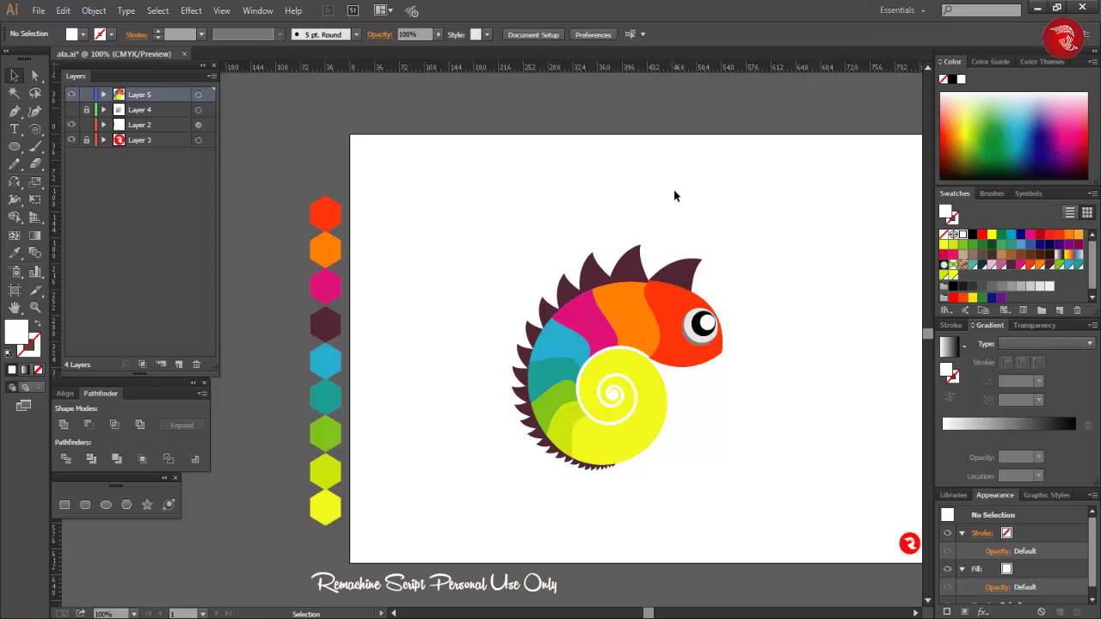
scroll(673, 191, down, 1)
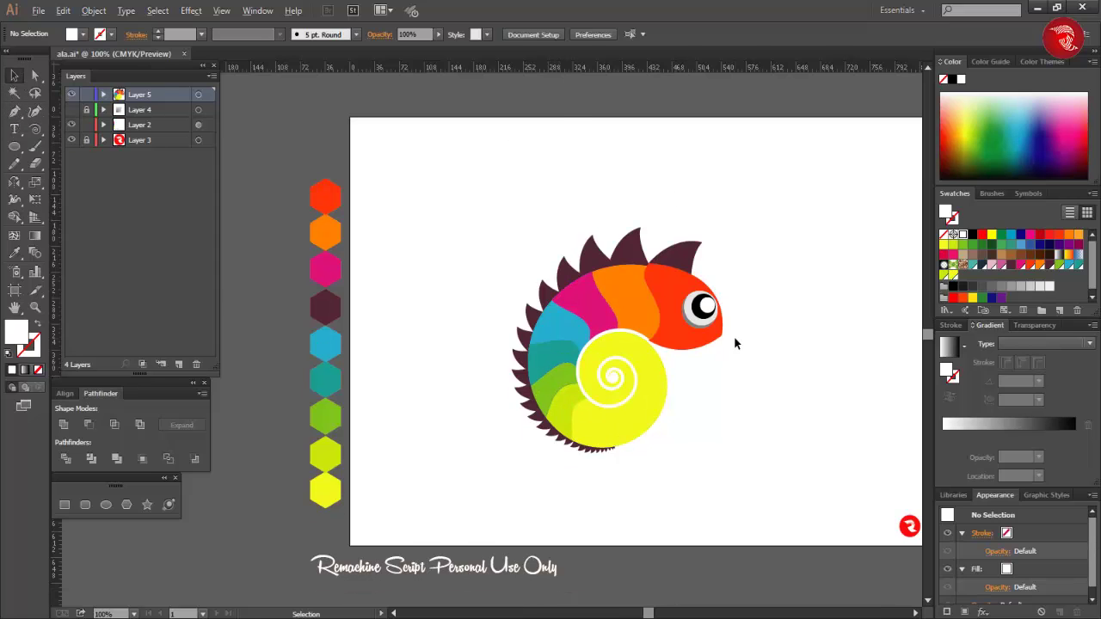
scroll(732, 342, up, 4)
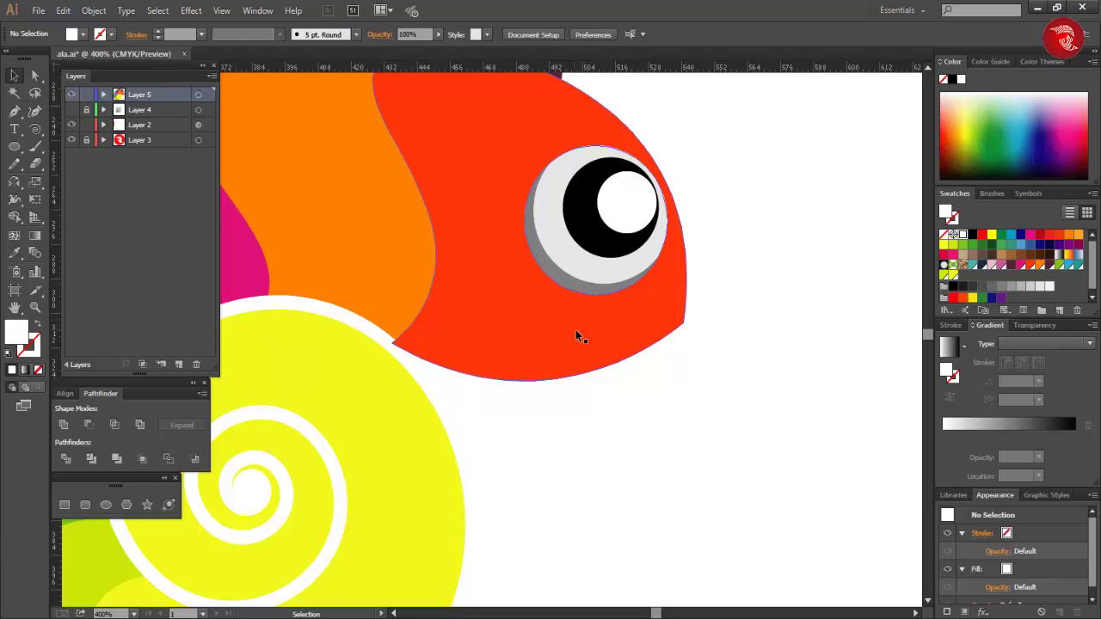
scroll(724, 350, down, 1)
scroll(699, 346, up, 2)
drag(761, 321, 747, 349)
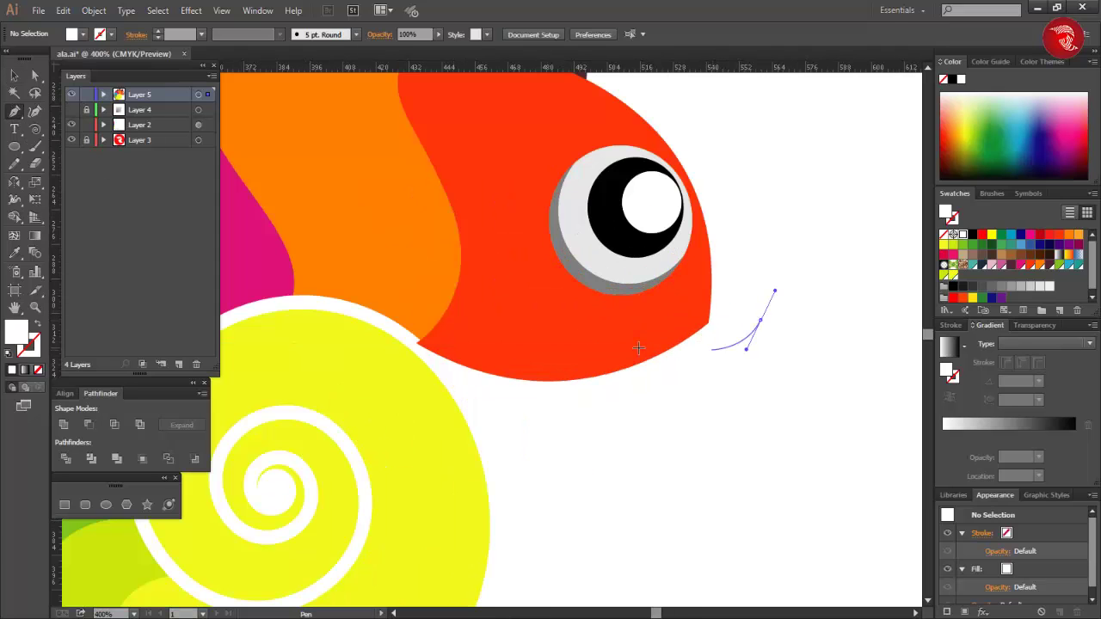
drag(518, 321, 470, 383)
click(454, 362)
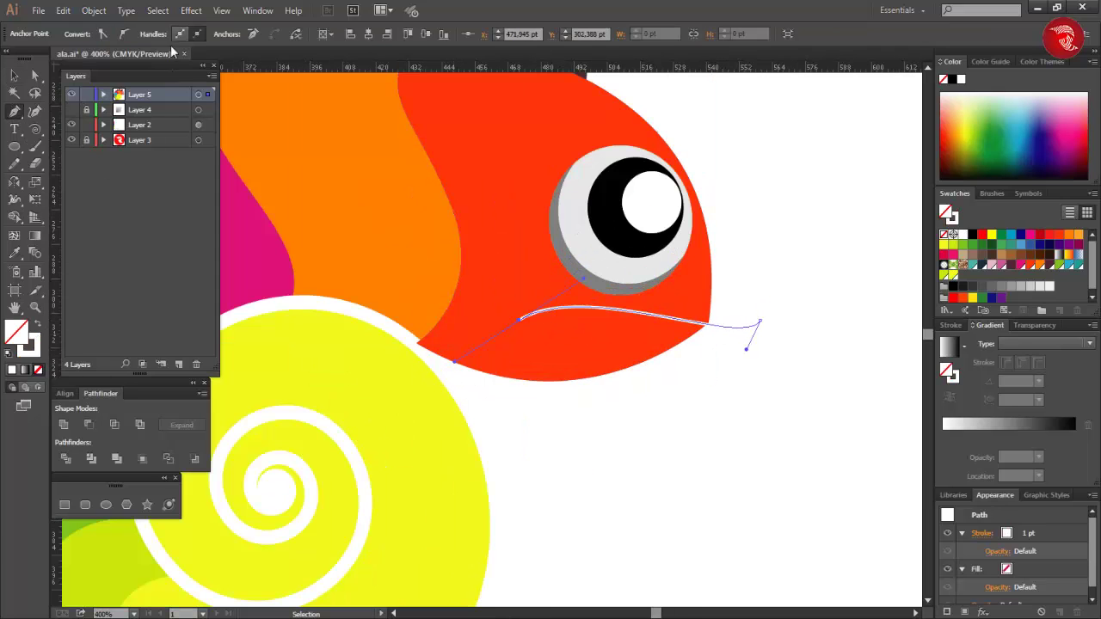
Step: Give the mouth line a width profile tapered at both ends and a 3 pt stroke
click(246, 35)
click(235, 84)
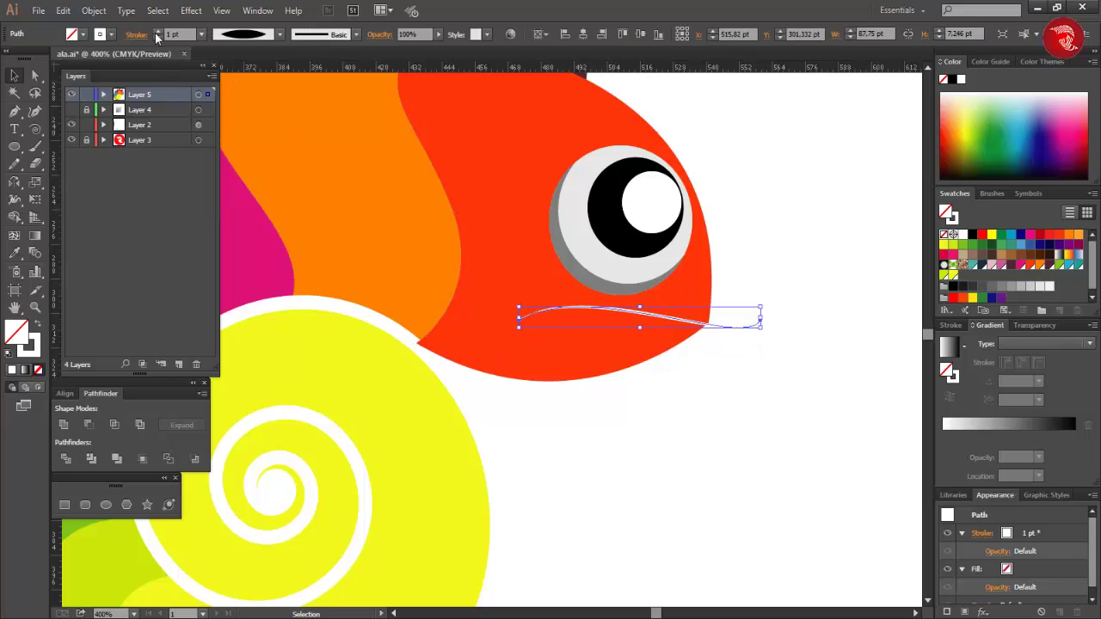
shift+click(157, 33)
click(158, 38)
click(159, 31)
click(761, 402)
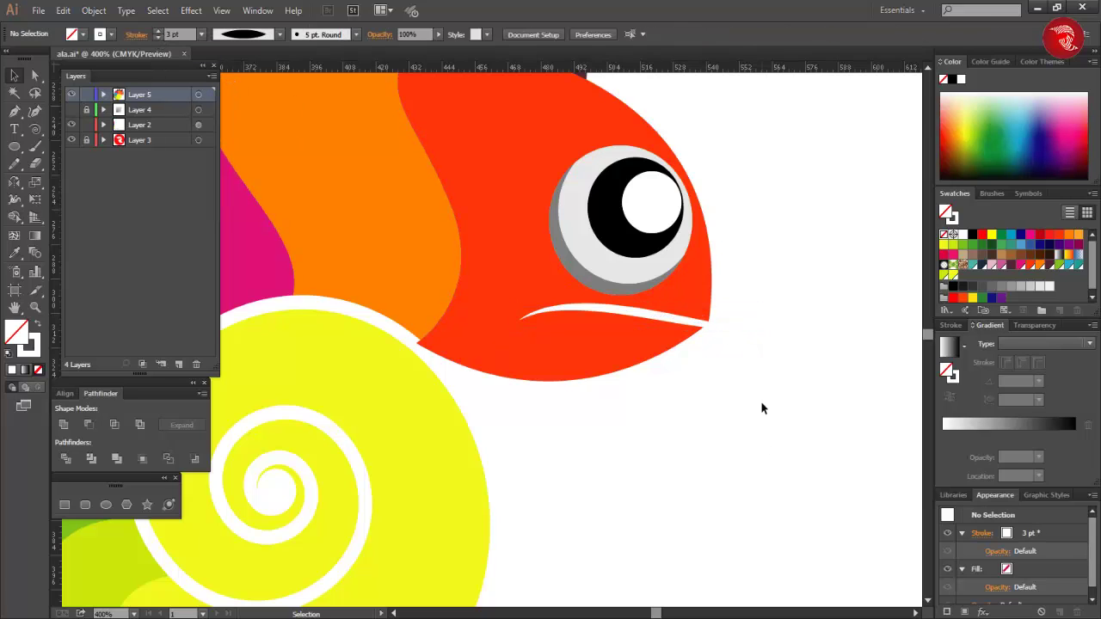
Step: Start a Pen path in CHAMELEON.ai from beyond the snout back through the body sections, with a white stroke and no fill
scroll(761, 402, down, 3)
scroll(761, 403, down, 1)
scroll(762, 403, down, 1)
scroll(761, 403, right, 1)
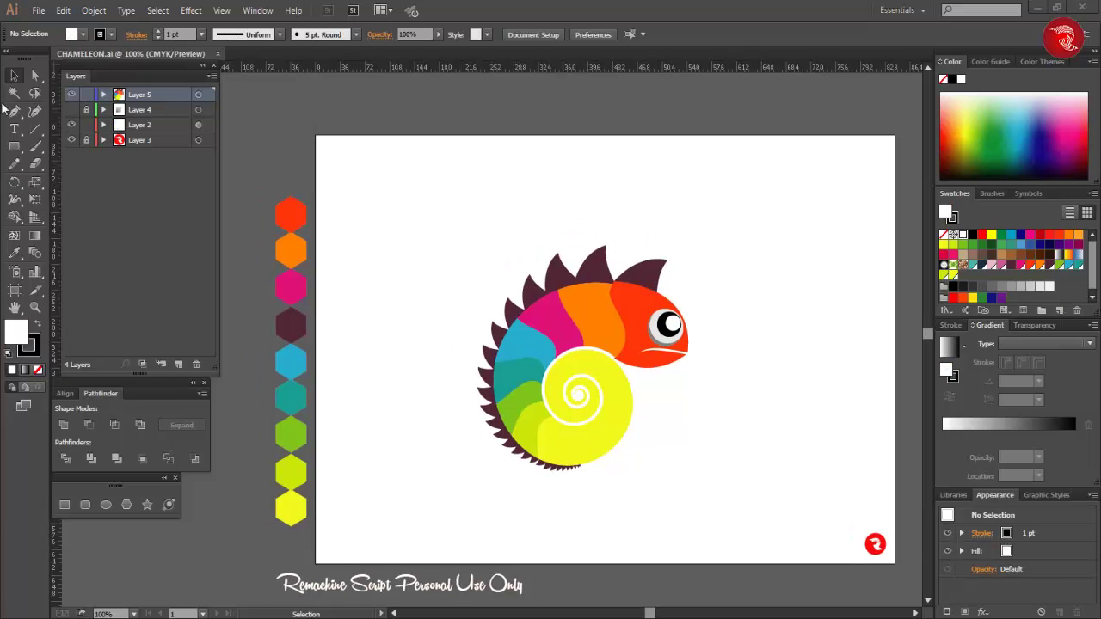
click(699, 372)
drag(480, 368, 551, 455)
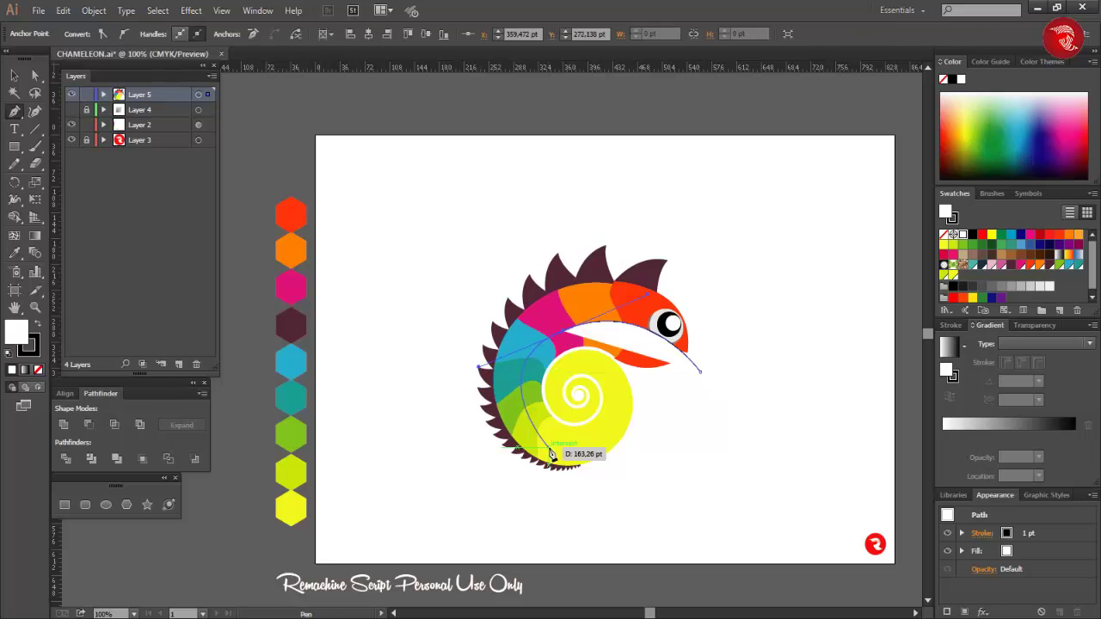
key(shift+x)
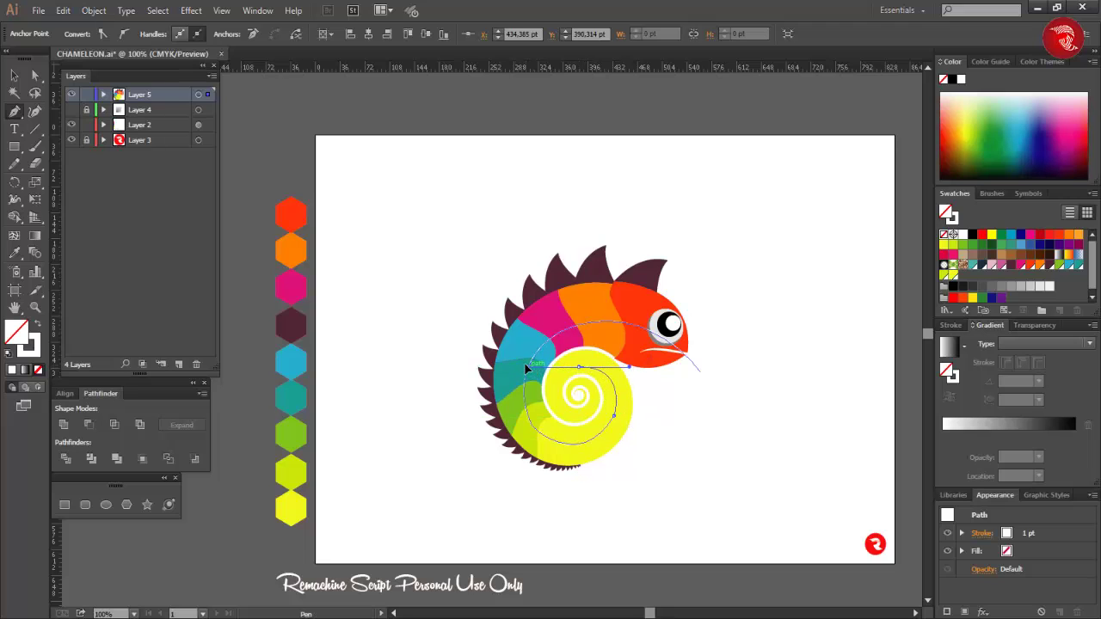
Step: Continue the white path inward along the middle of the coiled yellow tail, ending it on the inner white spiral
scroll(575, 426, up, 3)
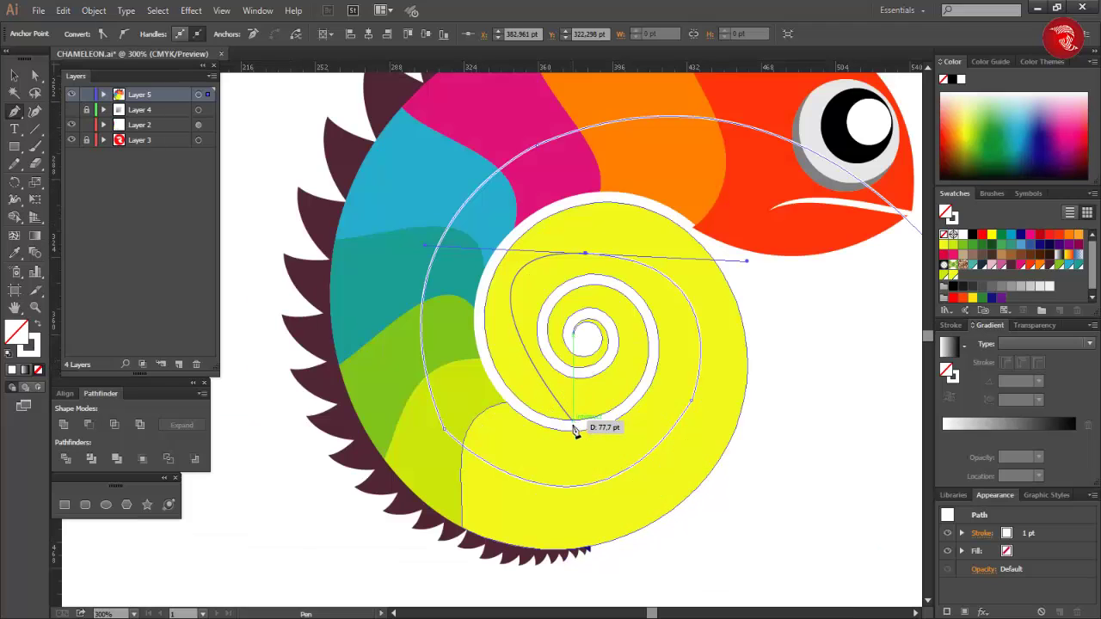
click(586, 254)
drag(552, 396, 660, 505)
drag(516, 364, 537, 441)
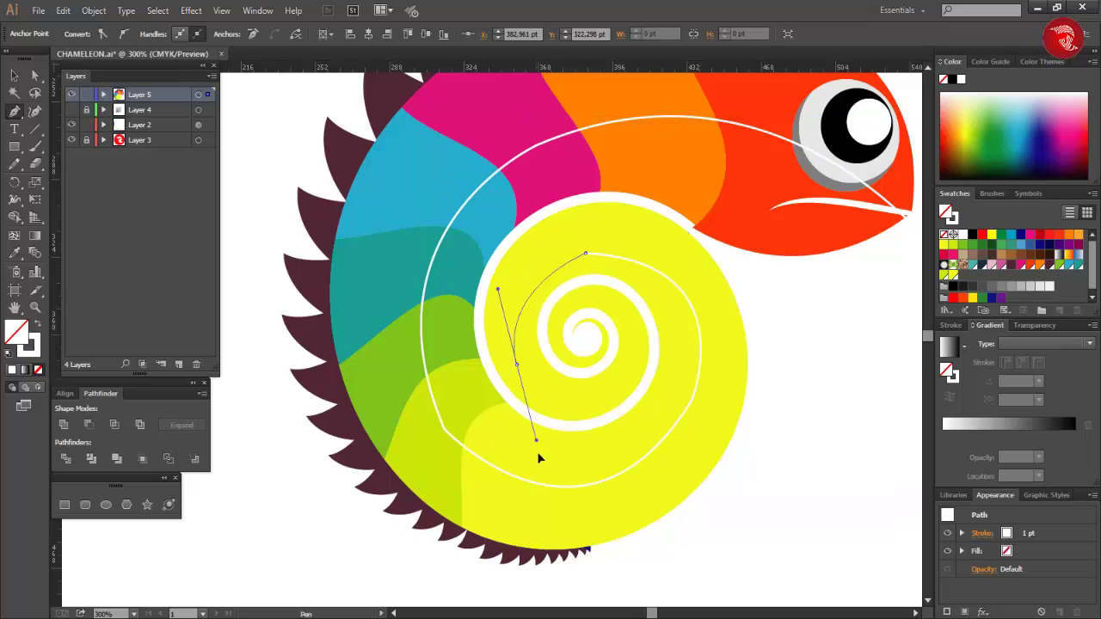
key(ctrl+z)
drag(524, 357, 733, 262)
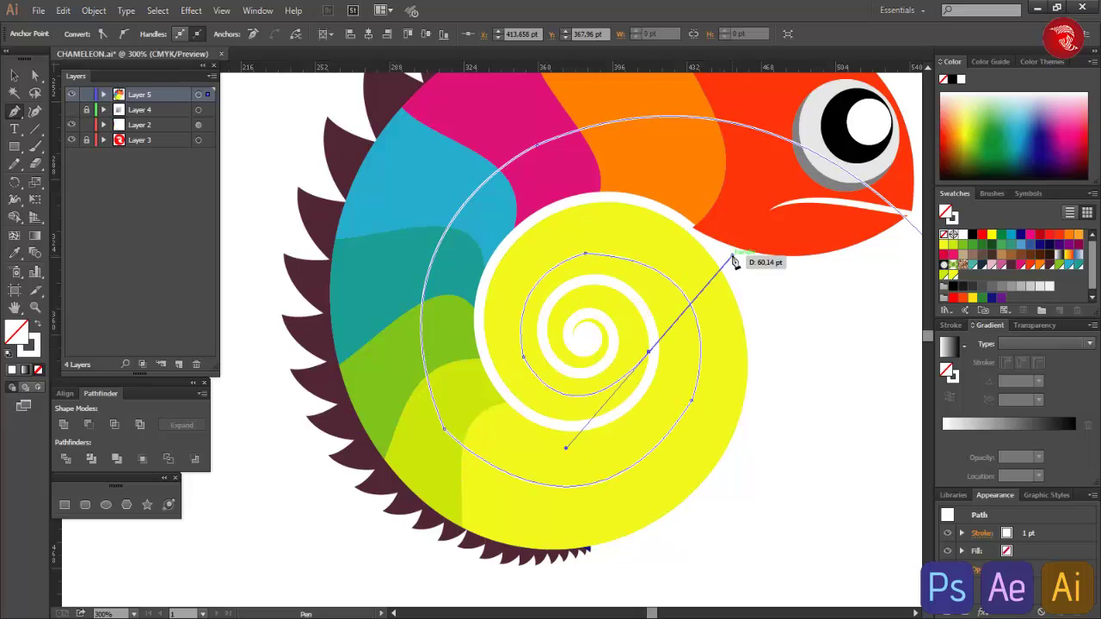
click(649, 352)
click(132, 257)
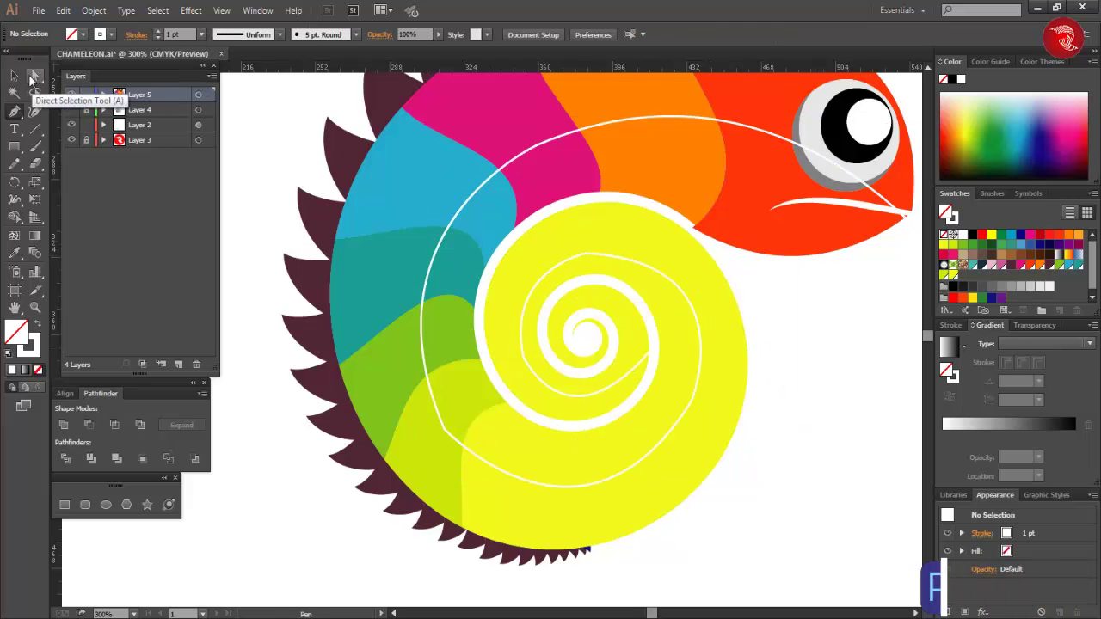
Step: Select the whole chameleon with its dividing path and place a duplicate to the right of the original
scroll(442, 418, down, 3)
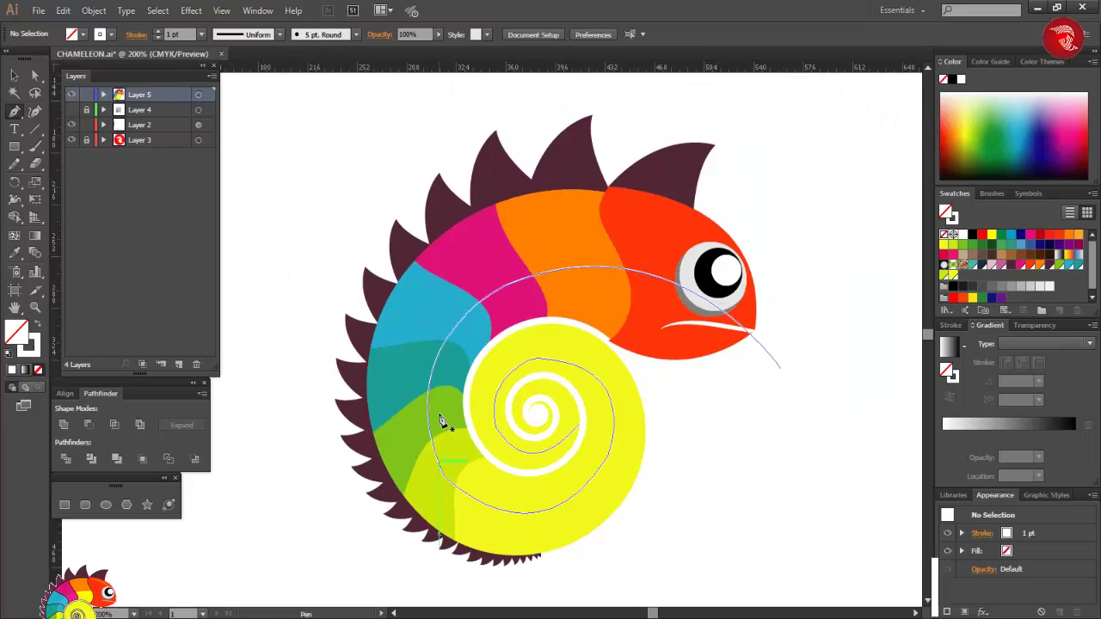
click(15, 75)
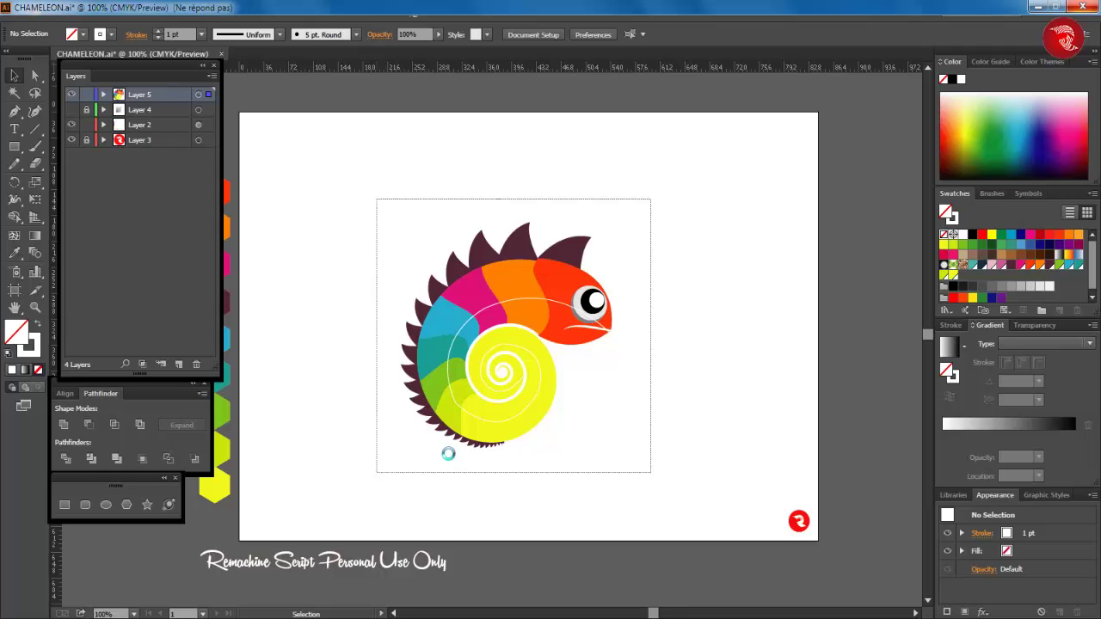
scroll(448, 453, right, 2)
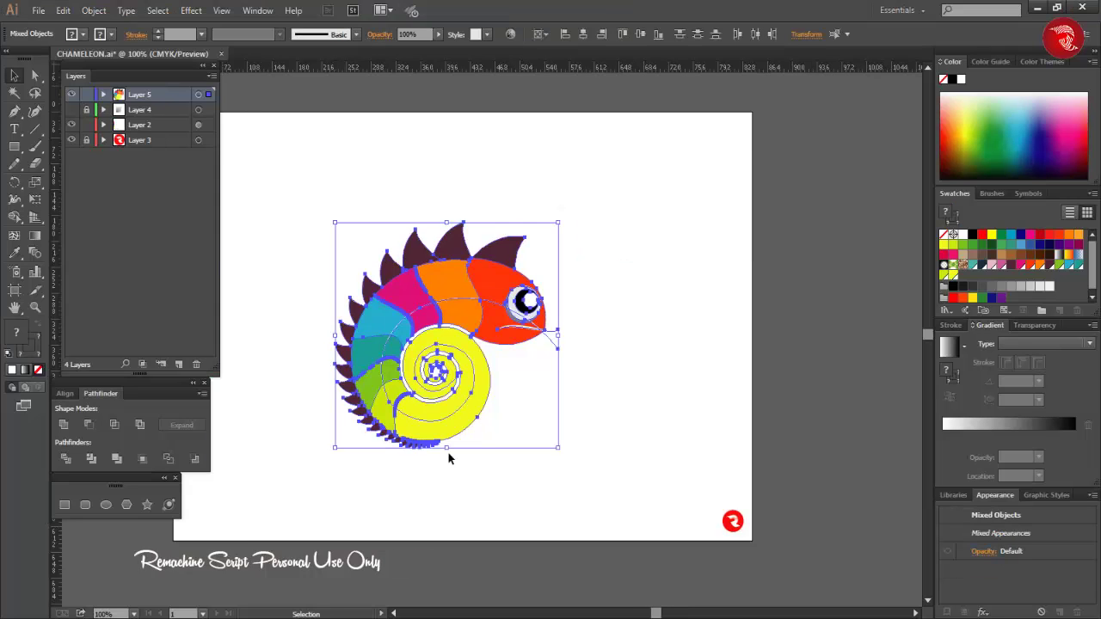
scroll(448, 452, up, 2)
scroll(448, 452, left, 2)
scroll(448, 452, right, 1)
drag(473, 407, 720, 407)
Step: Delete the mouth line from the duplicate chameleon
scroll(756, 426, up, 3)
scroll(756, 426, down, 1)
click(851, 120)
scroll(791, 314, right, 3)
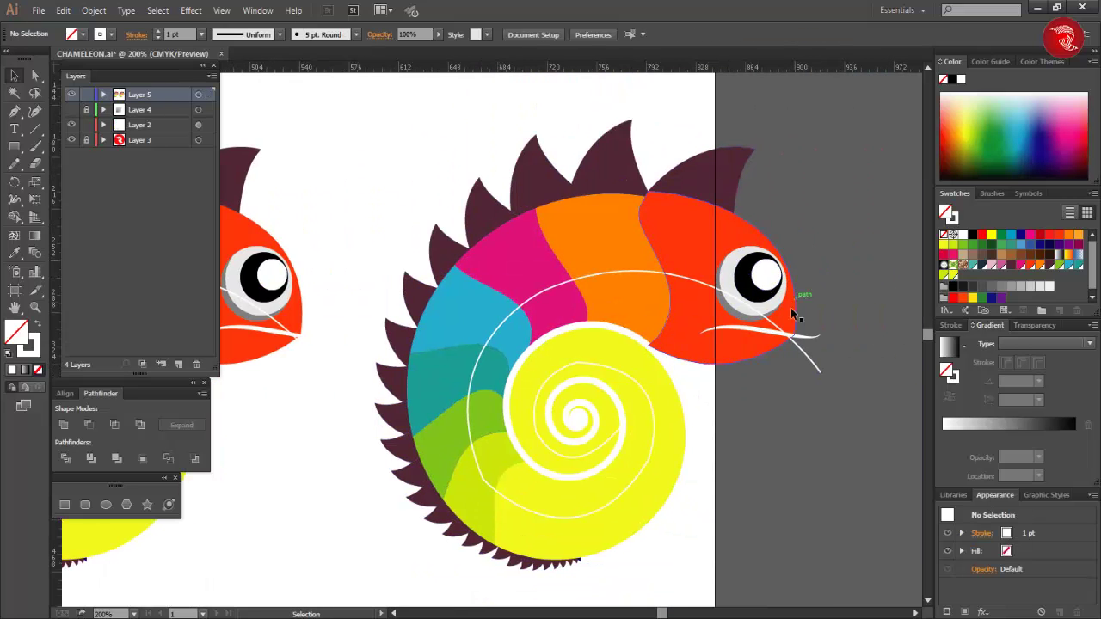
click(813, 336)
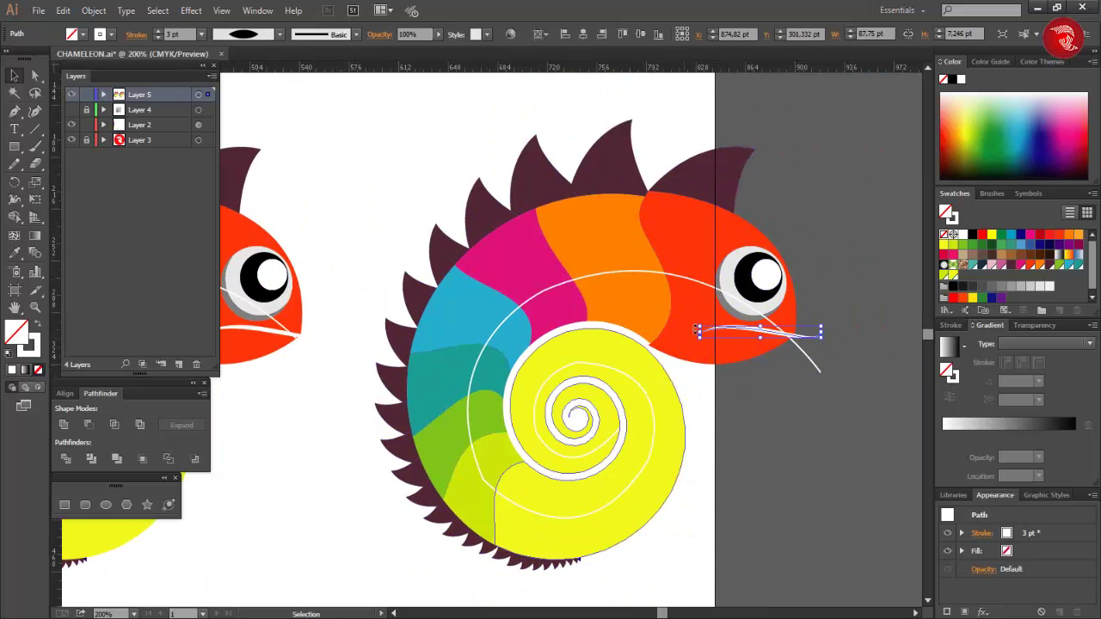
key(Delete)
Step: Remove the stroke from the duplicate's spiral dividing path, keeping the path in place
click(812, 363)
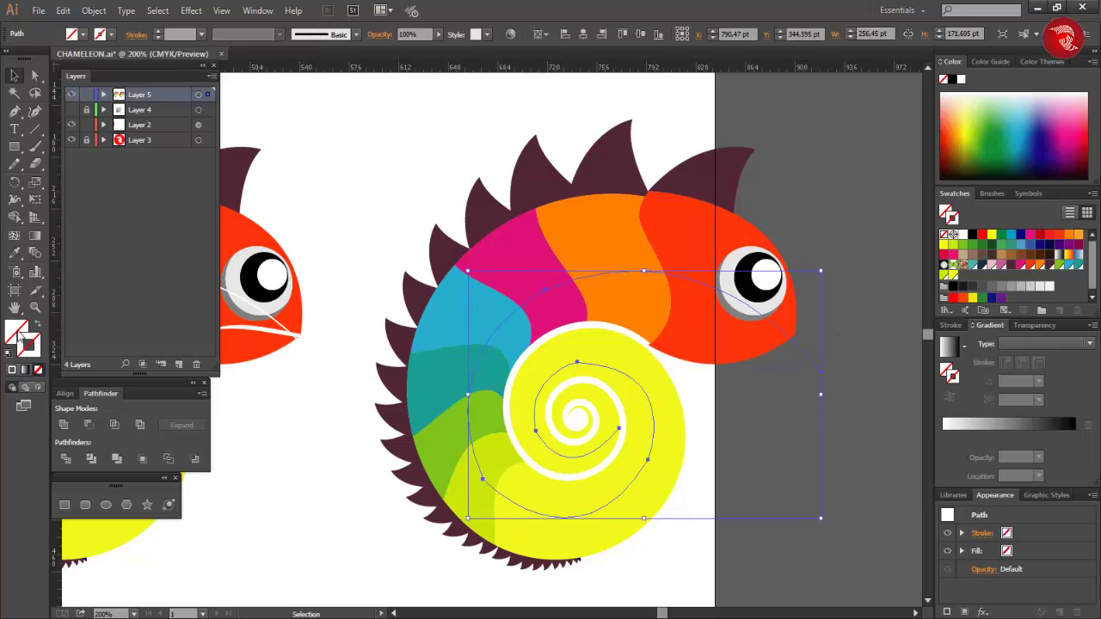
key(Delete)
drag(446, 587, 372, 607)
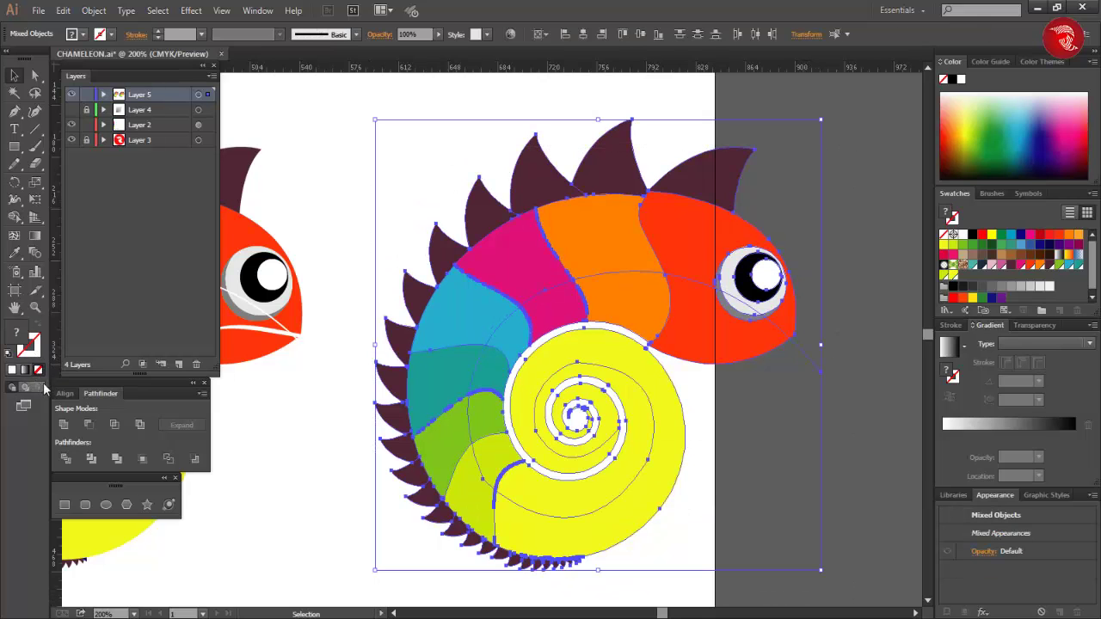
click(289, 396)
Step: Round the corner anchor points of the duplicate's spiral dividing path so it curves smoothly through the body and tail
key(a)
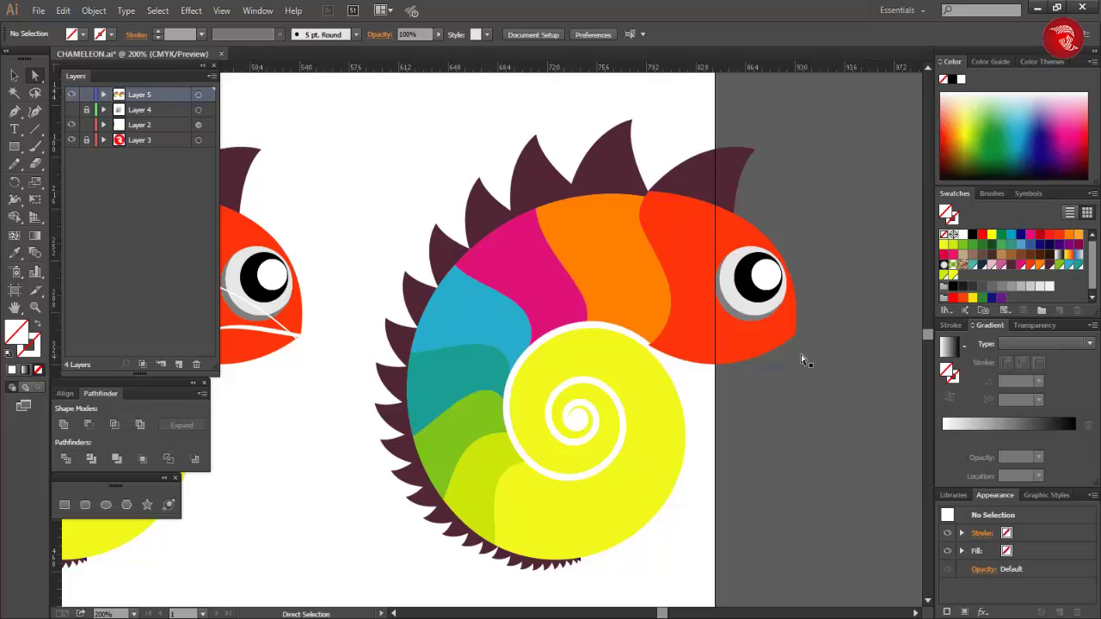
click(487, 411)
click(483, 477)
drag(601, 408, 570, 427)
click(578, 364)
click(537, 432)
click(648, 460)
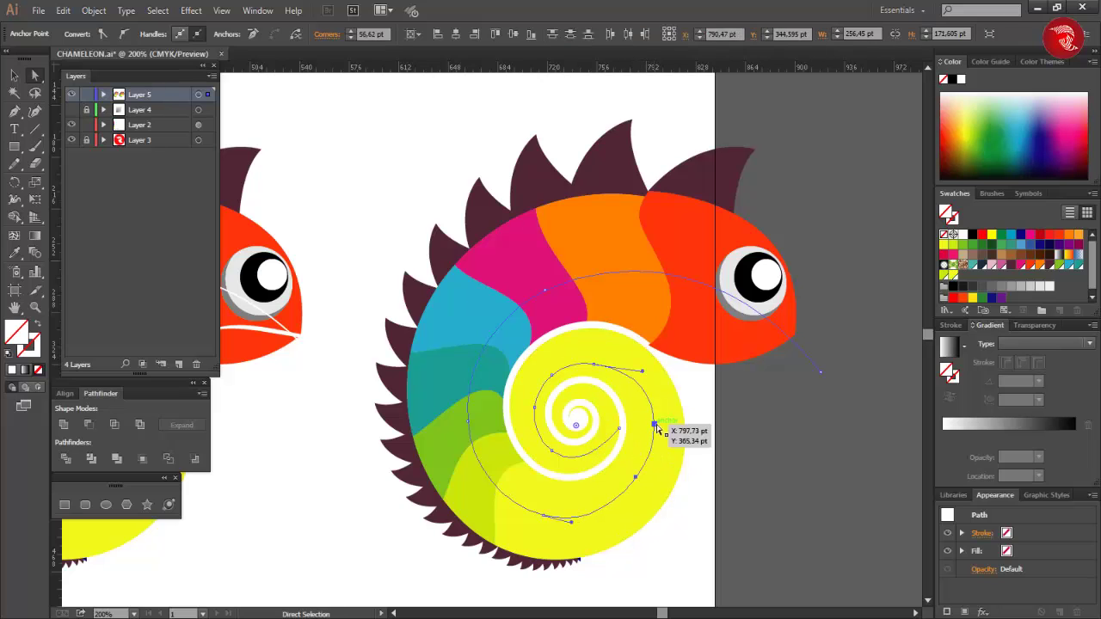
click(655, 425)
click(545, 515)
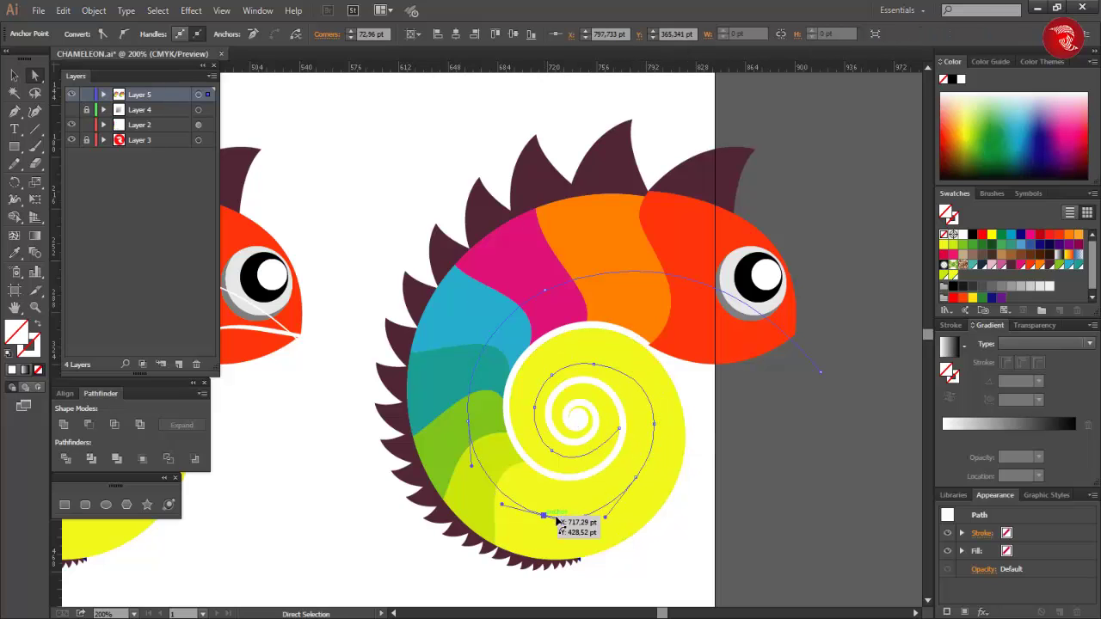
Step: Remove the duplicate chameleon's outer body areas and upper head beyond the spiral dividing path with the Shape Builder
click(754, 444)
drag(619, 380, 861, 568)
key(shift+m)
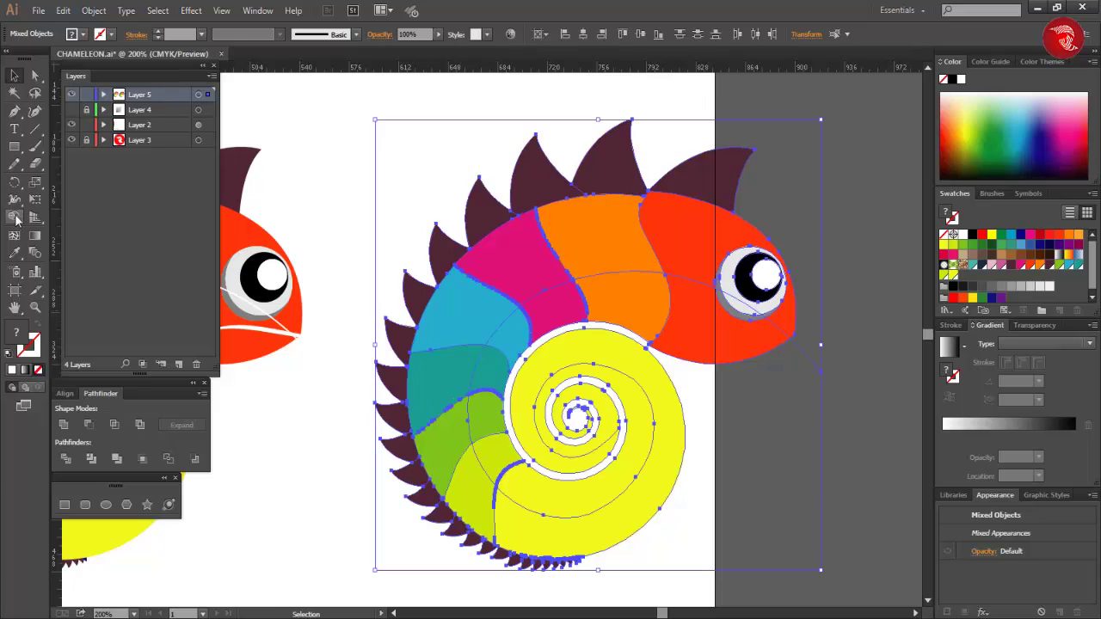
mouse_move(824, 315)
mouse_down()
mouse_move(480, 315)
mouse_move(561, 531)
mouse_move(593, 516)
mouse_up()
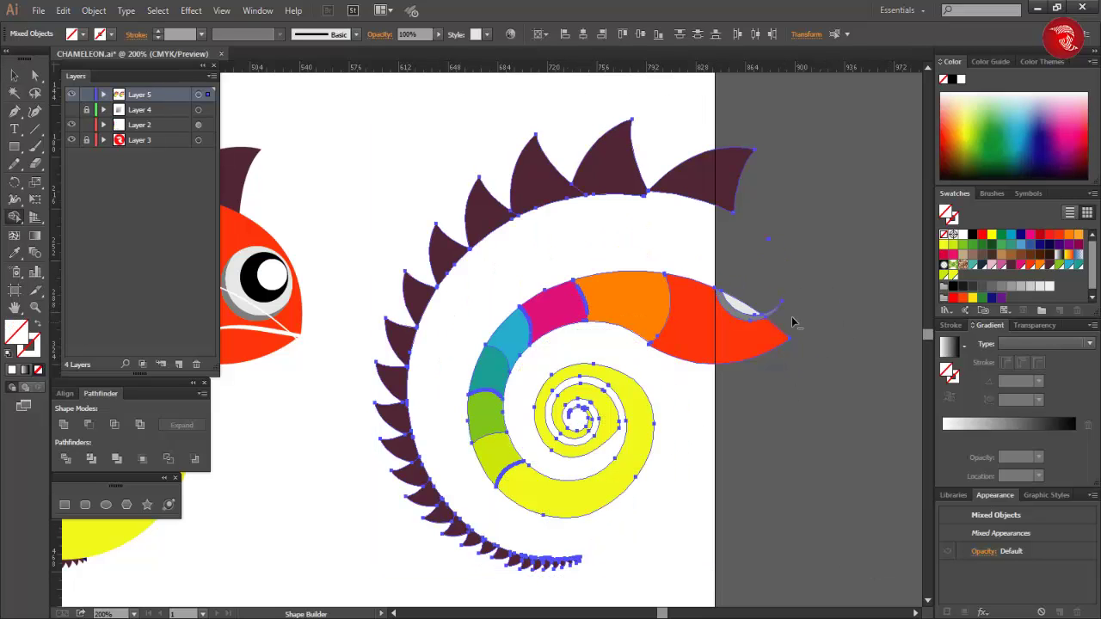
key(v)
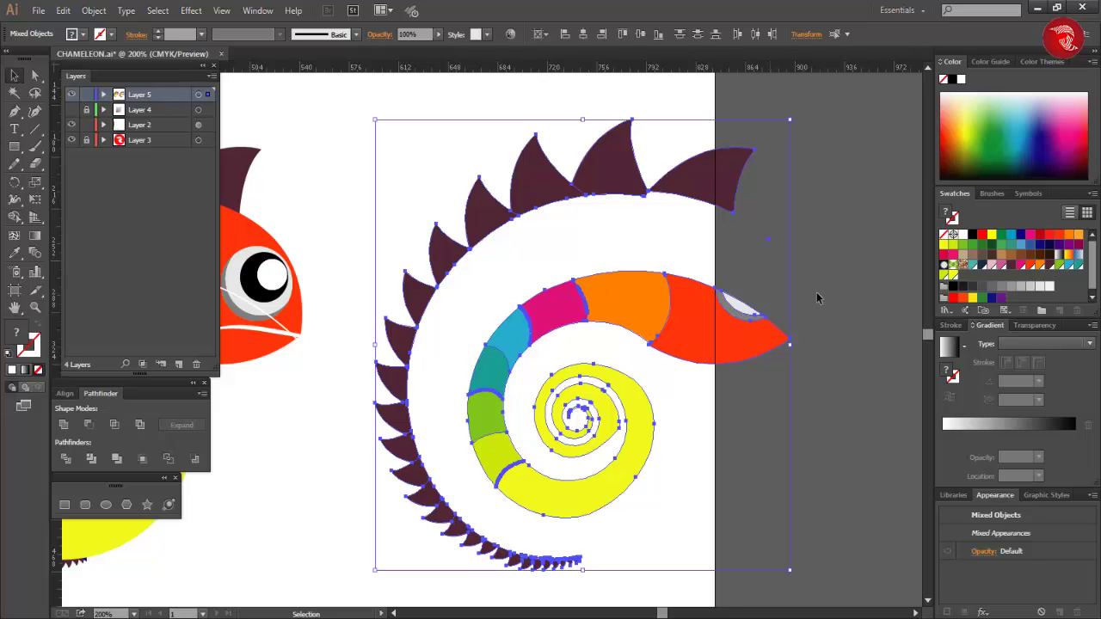
click(769, 238)
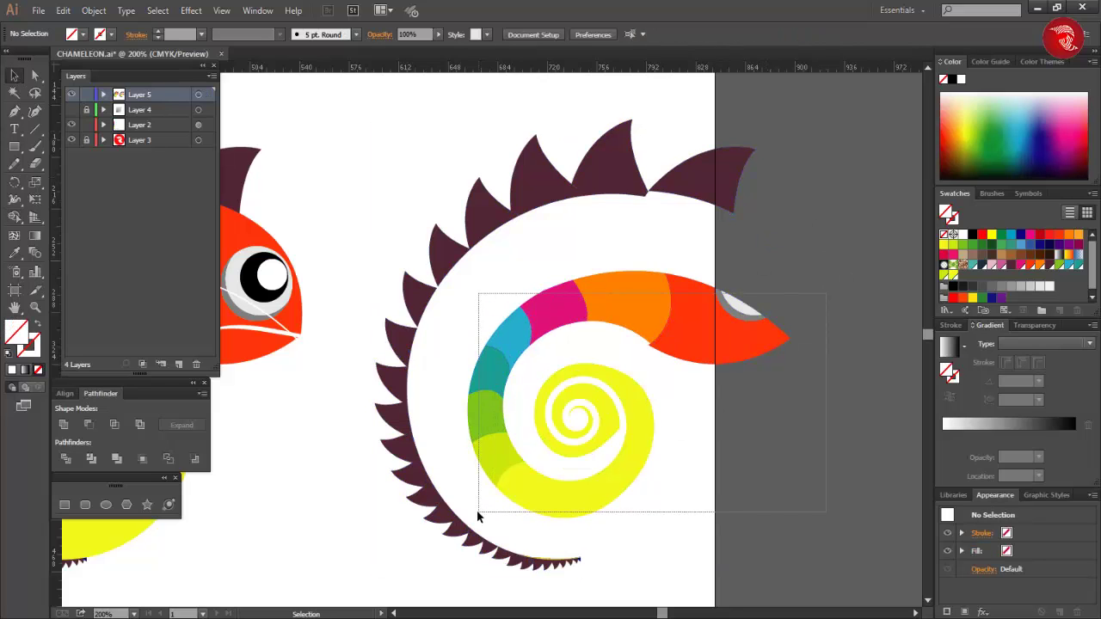
Step: Try to combine the duplicate's remaining inner spiral pieces into a single shape
drag(478, 517, 479, 517)
scroll(724, 478, down, 1)
key(ctrl+y)
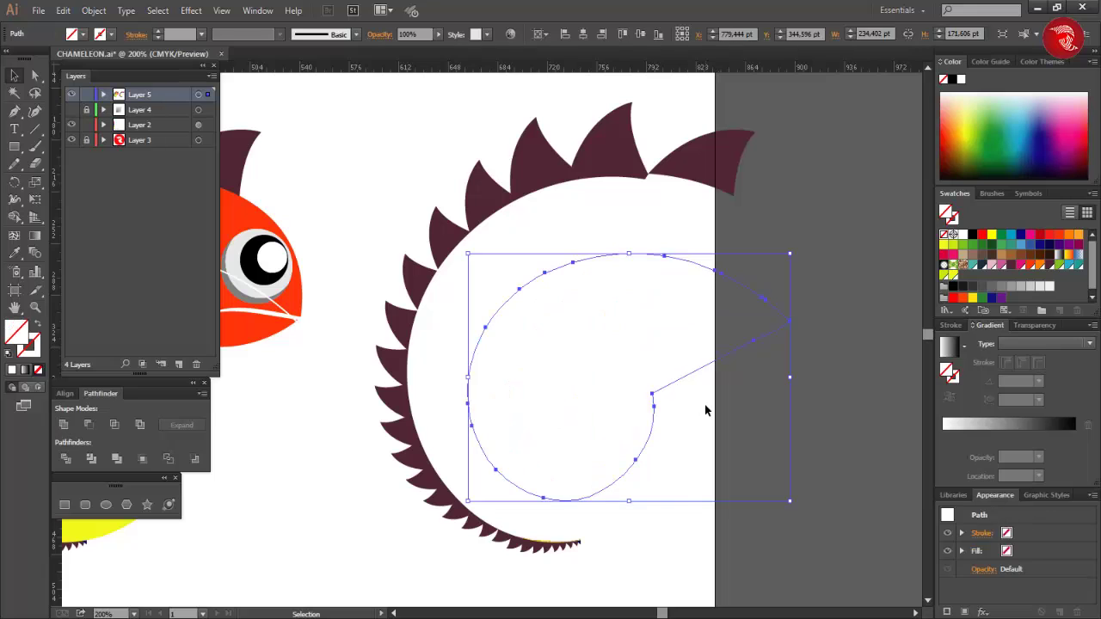
key(ctrl+y)
Step: Merge the duplicate's inner body, head and tail pieces into one spiral shape with the Shape Builder and fill it red
key(shift+m)
scroll(608, 399, up, 3)
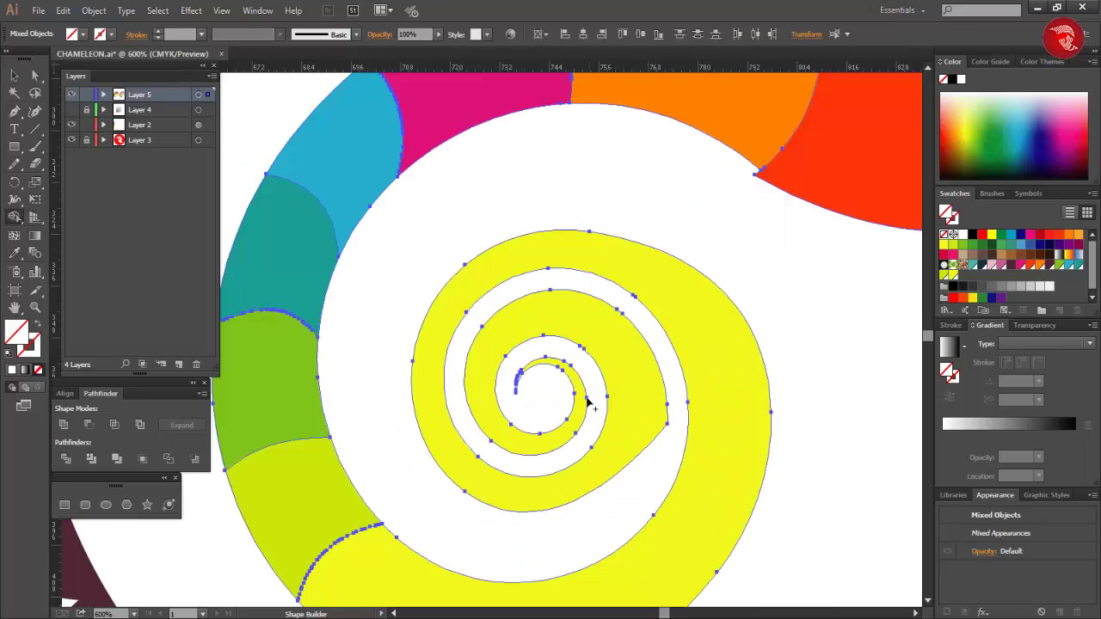
scroll(551, 413, down, 2)
alt+scroll(533, 404, down, 3)
mouse_move(642, 230)
mouse_down()
mouse_move(778, 227)
mouse_move(962, 246)
mouse_up()
click(982, 234)
click(590, 364)
key(v)
scroll(778, 385, down, 3)
Step: Delete the spiral dividing path from the original chameleon
click(594, 389)
click(566, 352)
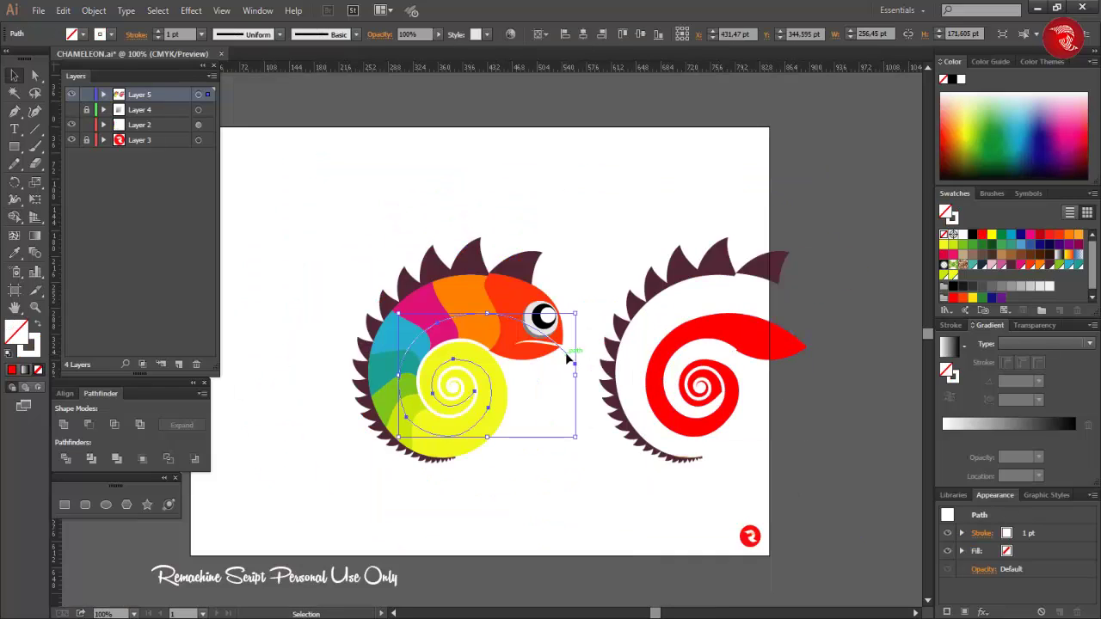
key(Delete)
Step: Expand the original chameleon's mouth line into a filled shape
click(560, 347)
click(95, 12)
mouse_move(189, 304)
click(303, 343)
Step: Trim off the part of the mouth shape that extends past the edge of the head with the Shape Builder
scroll(542, 355, up, 4)
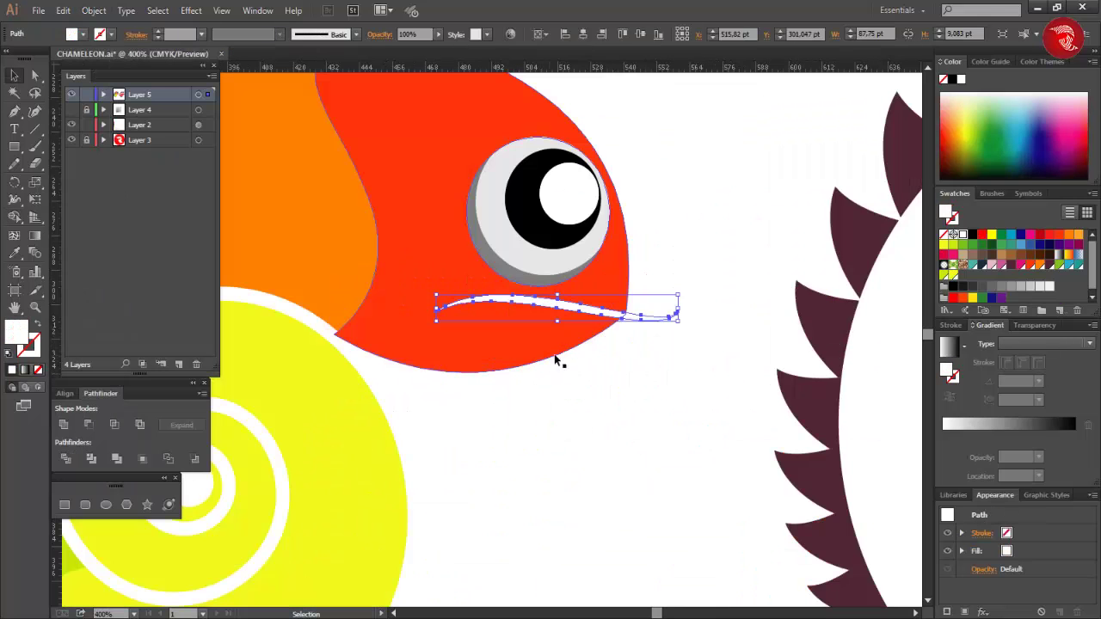
click(685, 299)
drag(689, 301, 603, 373)
click(14, 219)
drag(660, 290, 640, 349)
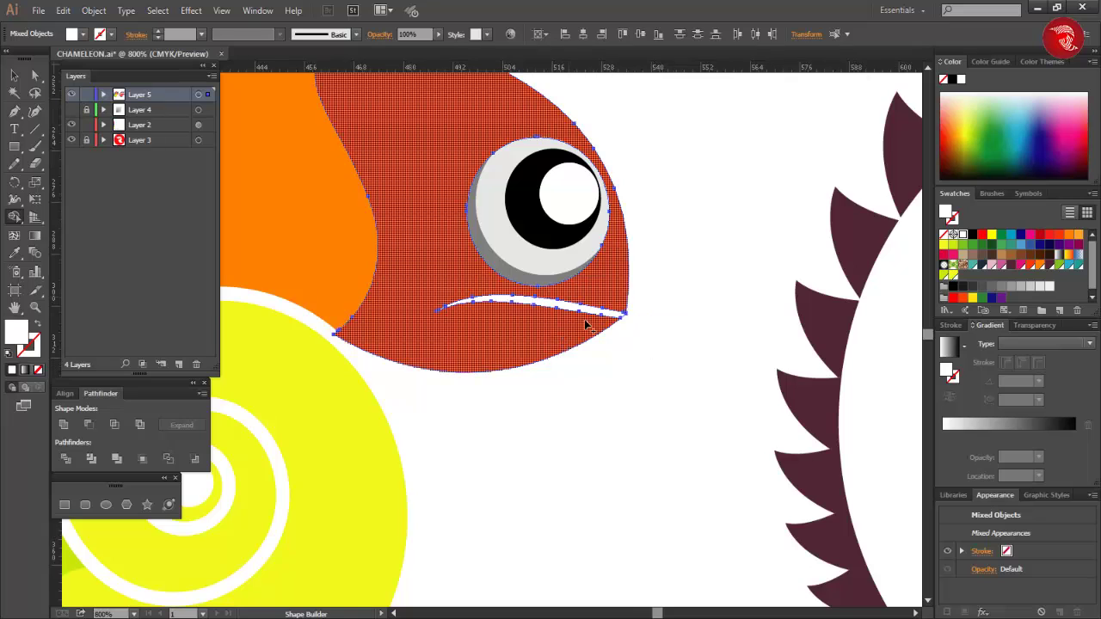
scroll(588, 315, up, 2)
key(v)
scroll(754, 430, down, 5)
click(754, 430)
Step: Move the merged spiral shape onto the original chameleon and fill it green
scroll(753, 431, down, 3)
scroll(753, 431, right, 8)
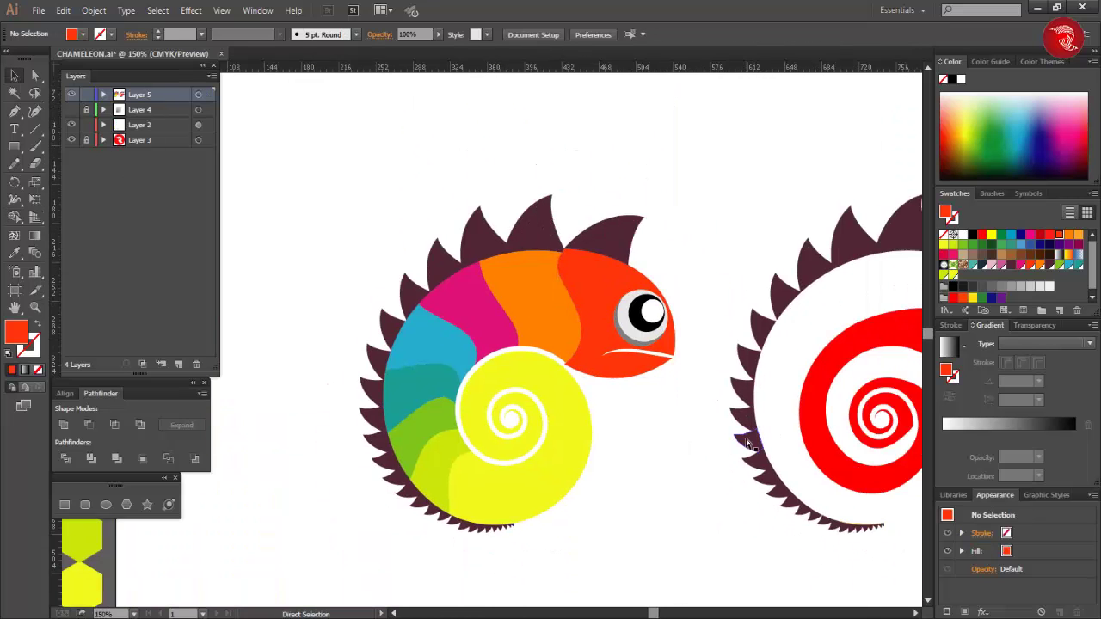
drag(747, 374, 376, 373)
alt+scroll(708, 411, up, 8)
alt+scroll(706, 413, down, 5)
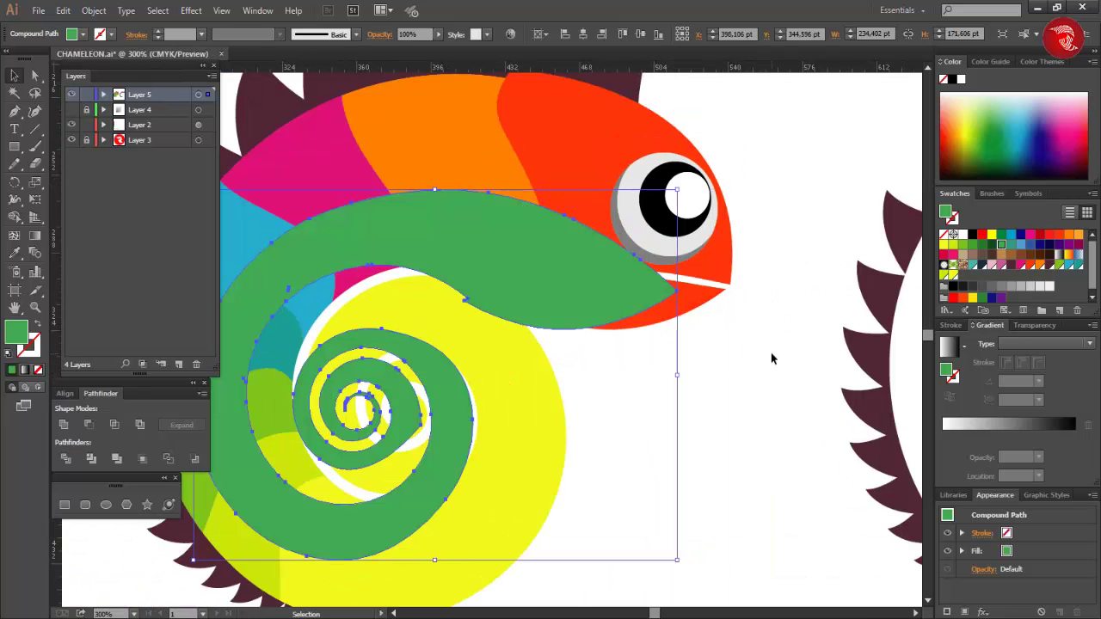
Step: Align the green spiral shape exactly with the original chameleon's jaw tip and the notch under its head
alt+scroll(530, 239, up, 3)
alt+scroll(578, 355, down, 1)
scroll(793, 379, right, 1)
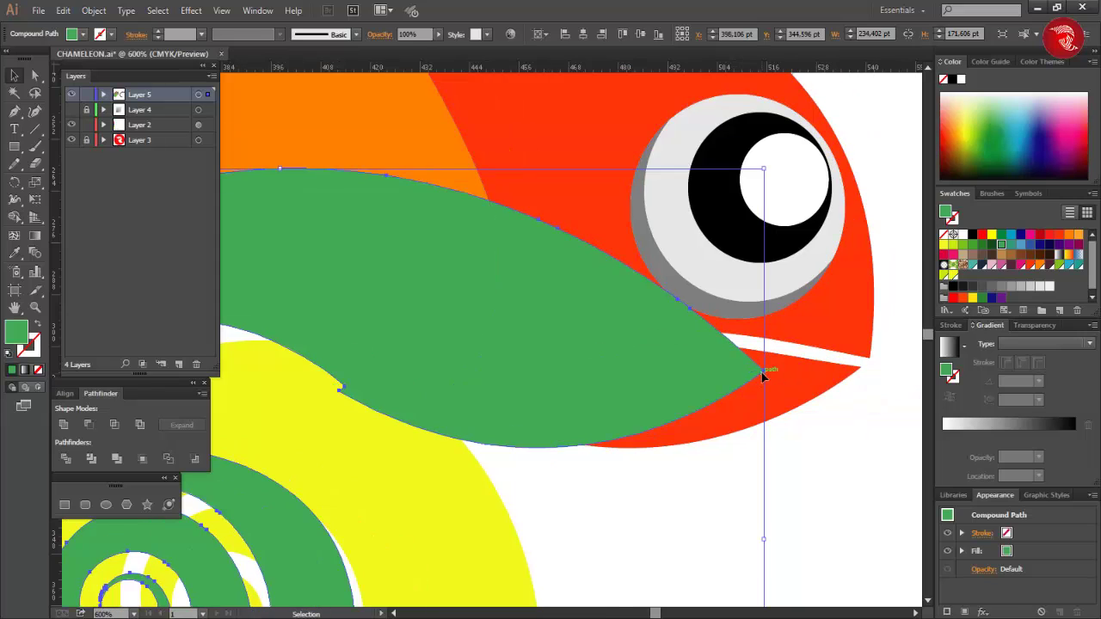
key(ctrl+shift+a)
drag(763, 369, 859, 368)
scroll(442, 393, up, 5)
key(ctrl+shift+a)
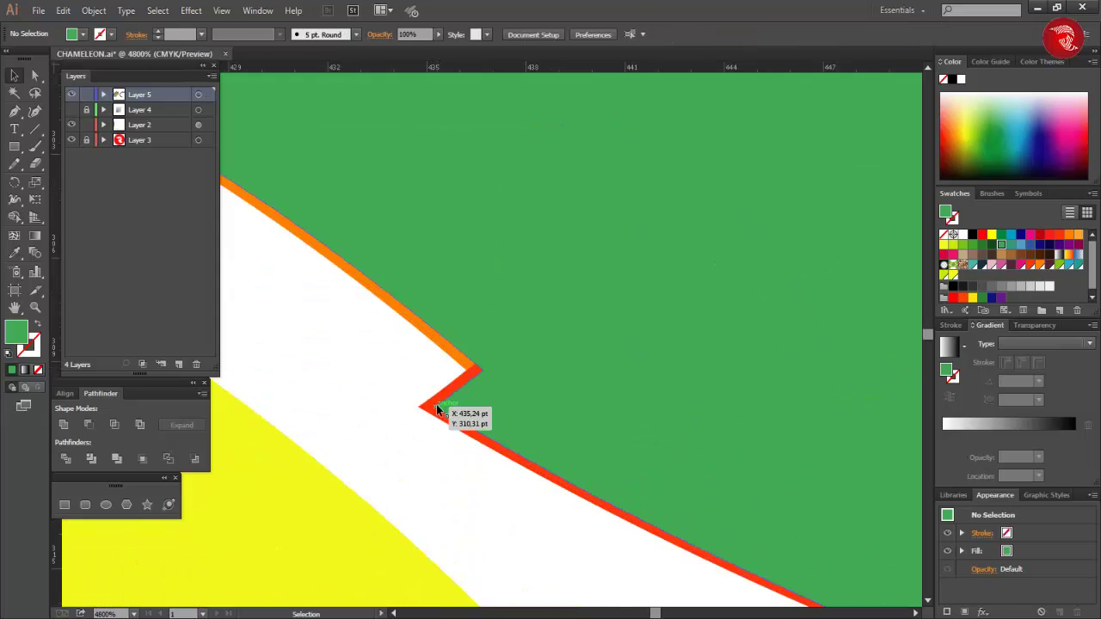
drag(420, 408, 419, 408)
scroll(461, 435, down, 10)
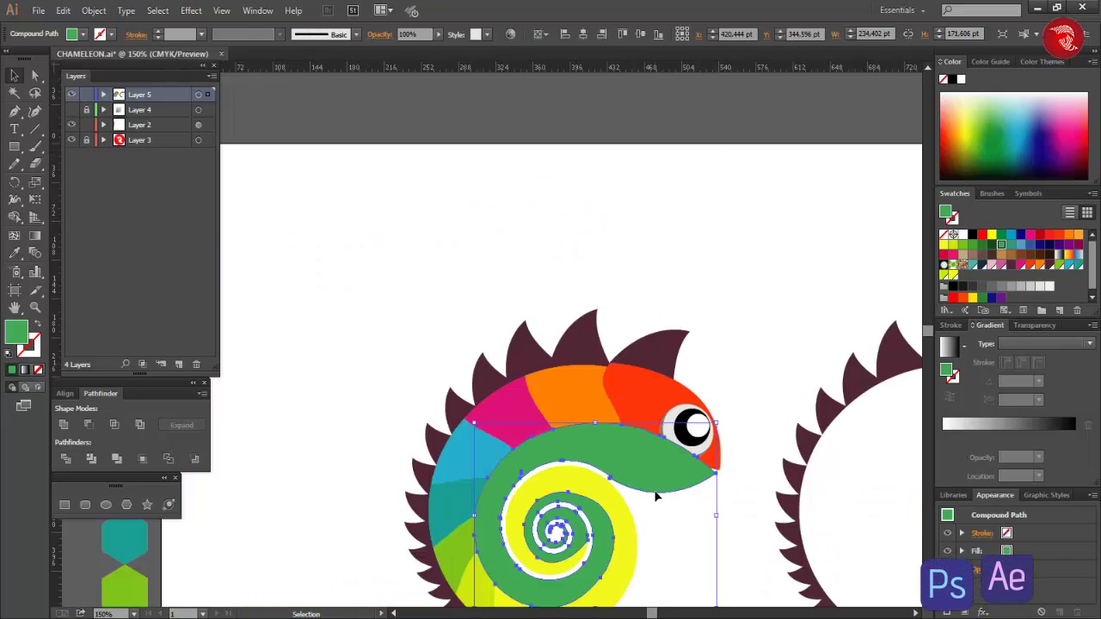
Step: Fill the spiral shape with a radial gradient that is white at both ends
scroll(656, 497, down, 2)
click(949, 346)
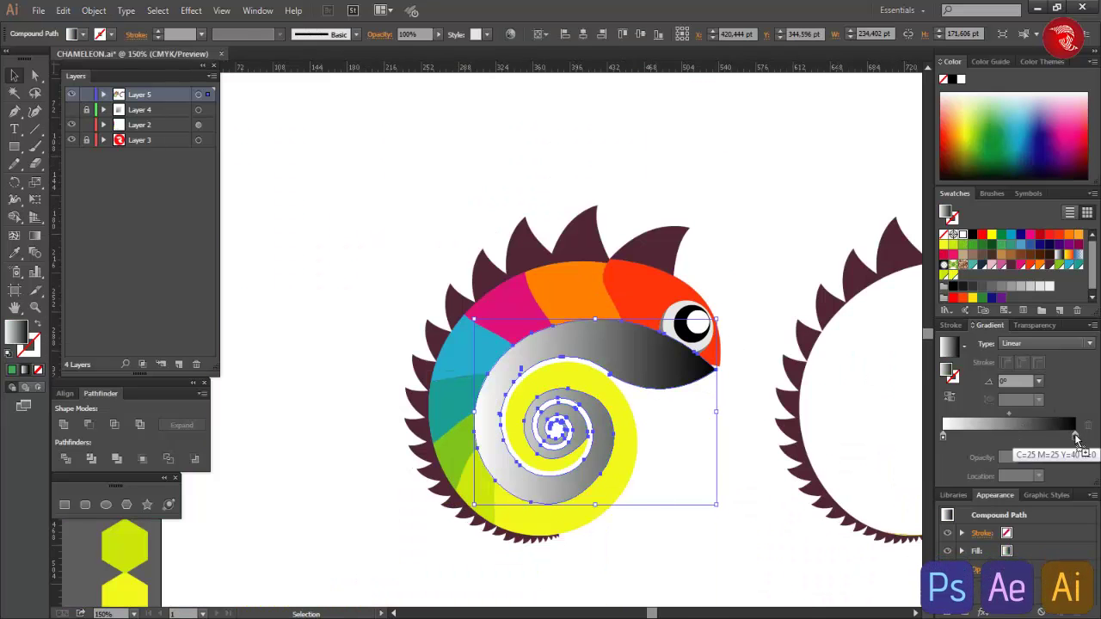
drag(1076, 439, 1075, 437)
click(775, 234)
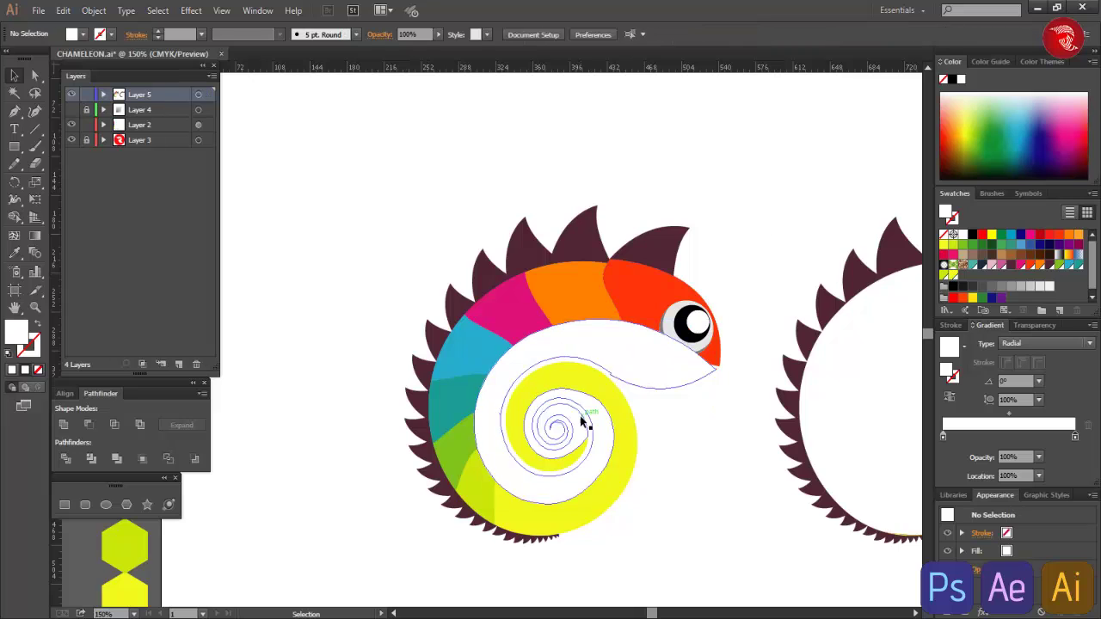
Step: Try the Shape Builder on the white spiral shape, then move the shape above the artboard
click(589, 432)
scroll(588, 438, up, 4)
click(16, 214)
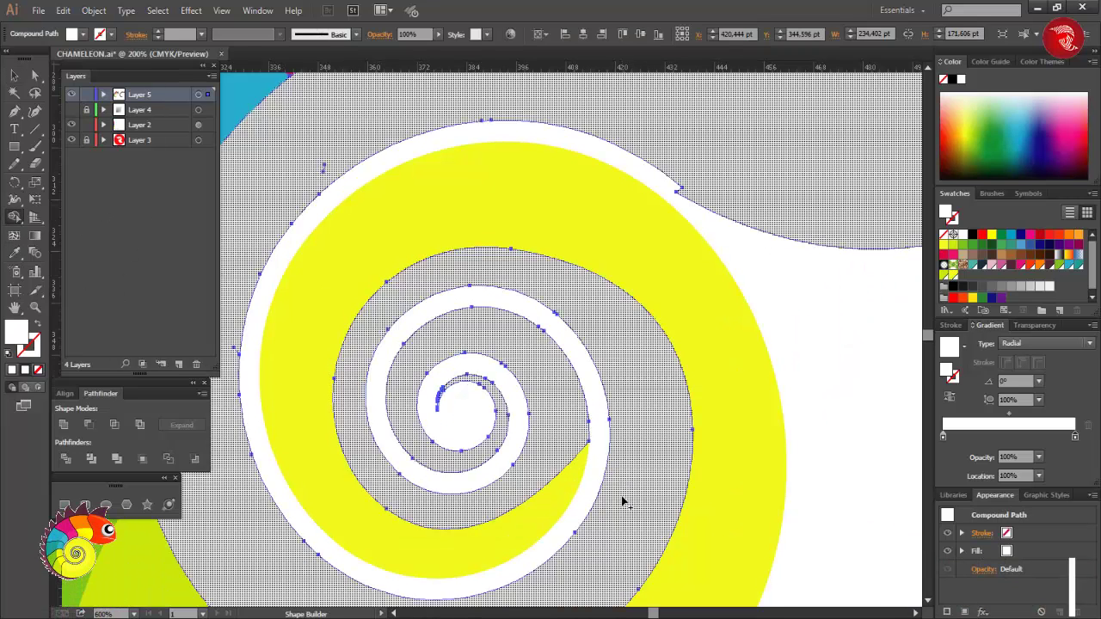
key(ctrl+1)
key(v)
drag(526, 419, 662, 154)
drag(581, 219, 487, 171)
scroll(688, 282, up, 3)
scroll(690, 287, down, 2)
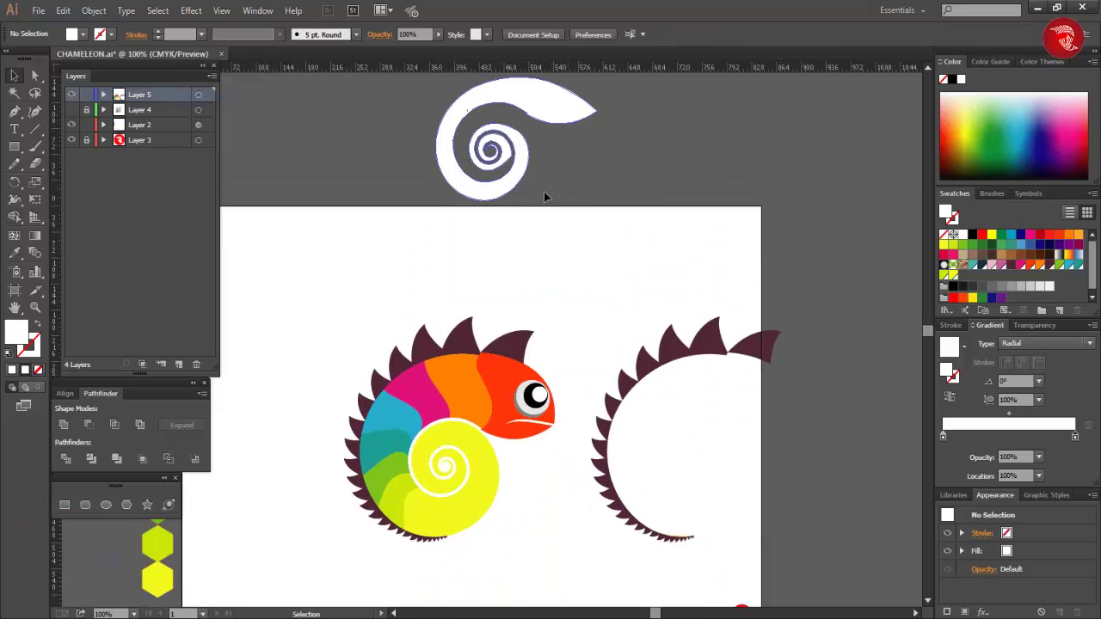
Step: Return the white spiral shape to its aligned place over the original chameleon's body and select it
drag(544, 191, 524, 434)
scroll(444, 463, up, 5)
click(724, 299)
drag(665, 247, 669, 255)
click(726, 328)
scroll(695, 249, up, 5)
drag(531, 240, 520, 301)
click(592, 370)
scroll(746, 388, down, 7)
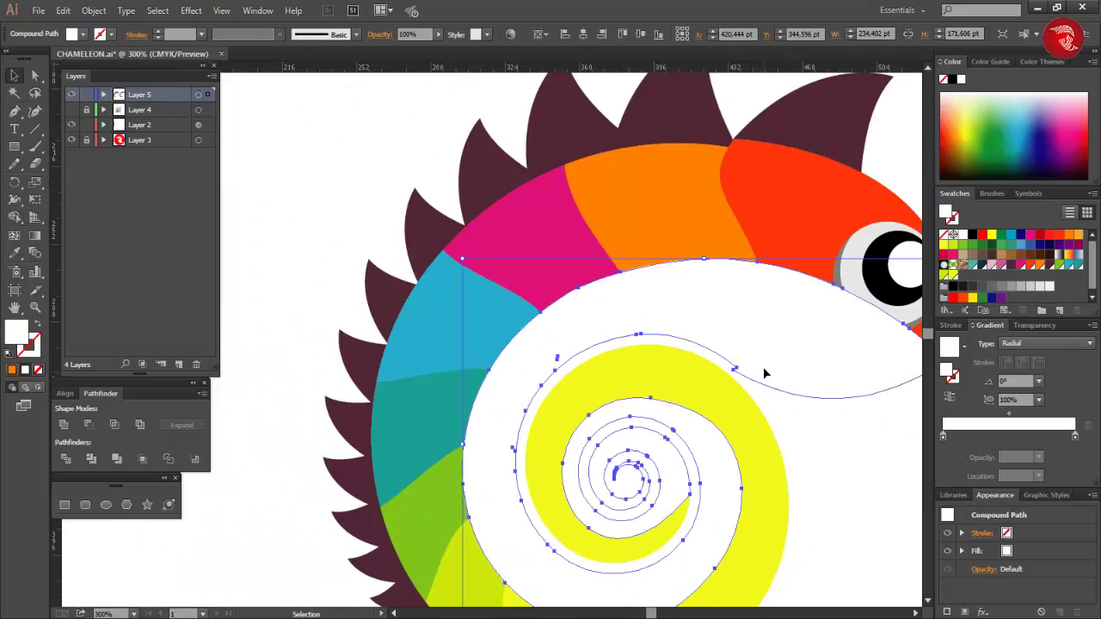
Step: Set the white spiral shape's blending mode to Overlay
click(380, 35)
click(268, 58)
click(267, 196)
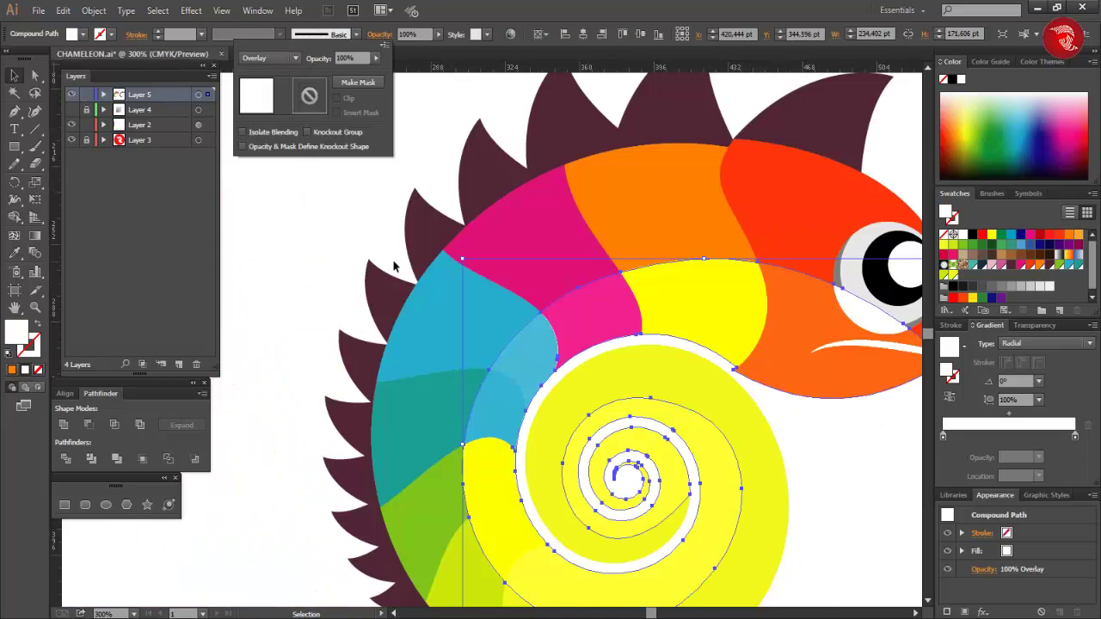
Step: Try the Multiply blending mode on the spiral shape, then restore Overlay
scroll(393, 266, down, 1)
click(283, 58)
click(277, 108)
click(274, 58)
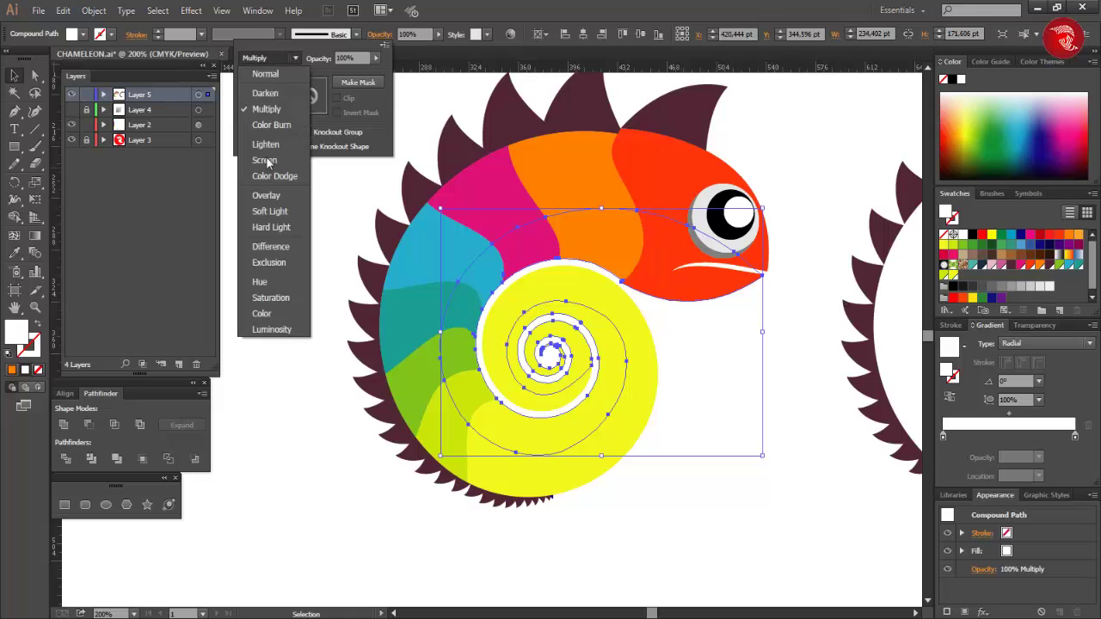
click(268, 196)
click(776, 282)
scroll(742, 440, up, 2)
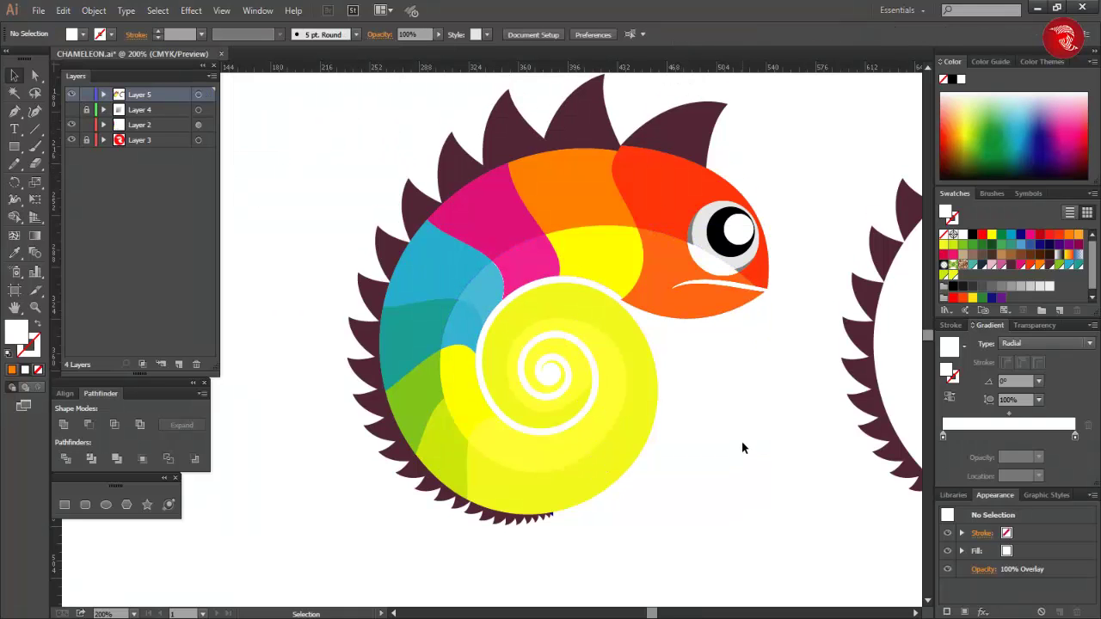
Step: Try to separate the overlay's head area from the rest of the spiral shape with the Shape Builder
click(593, 324)
key(shift+m)
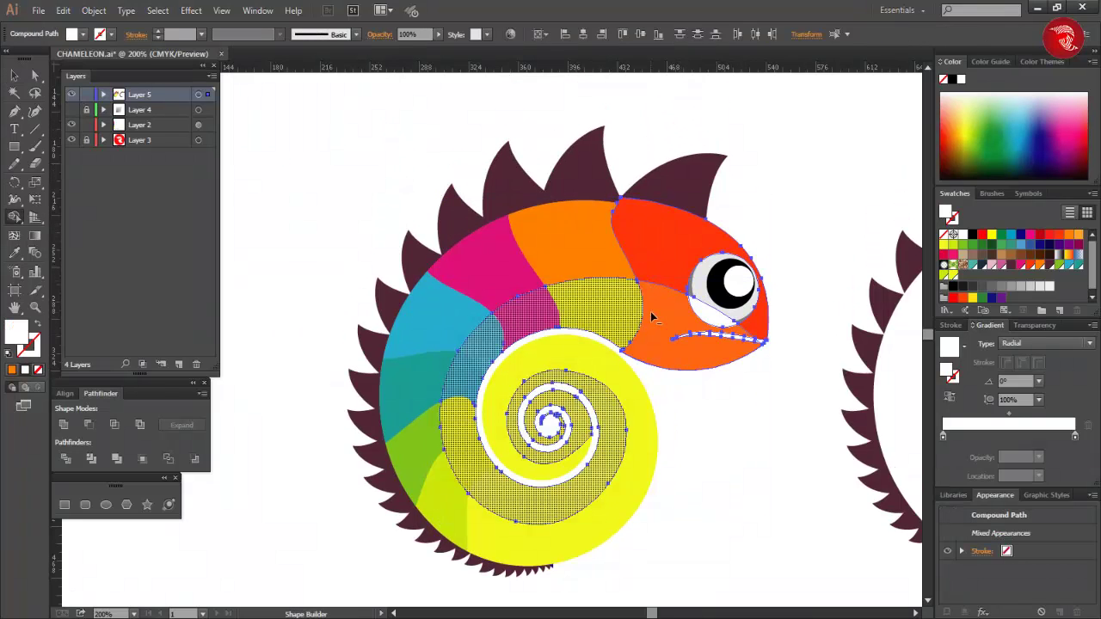
click(12, 77)
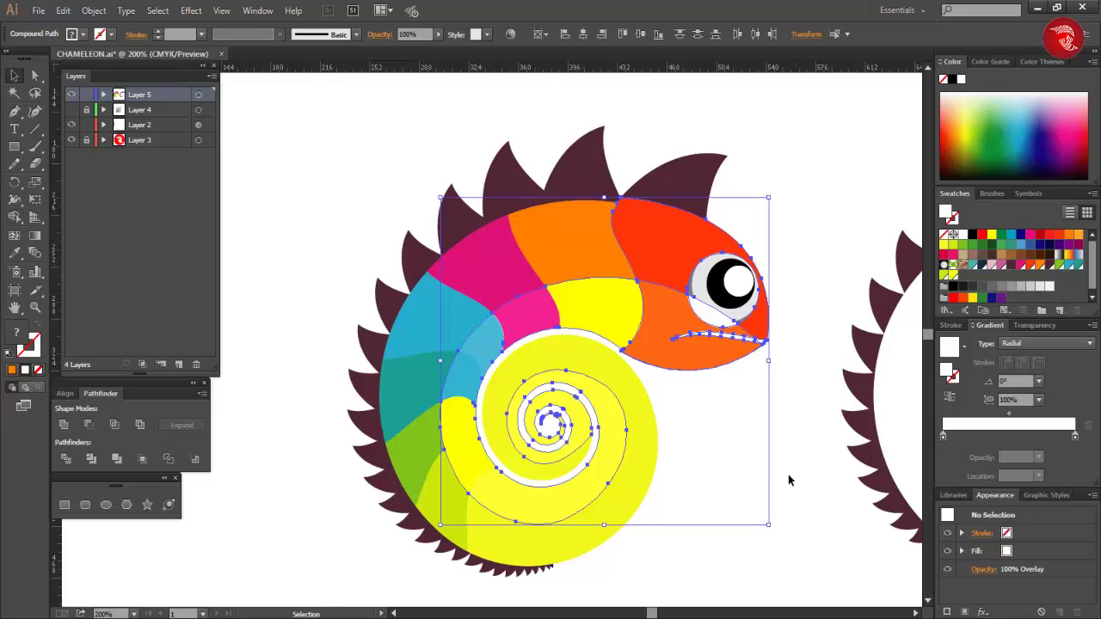
click(762, 410)
drag(615, 317, 611, 320)
click(15, 218)
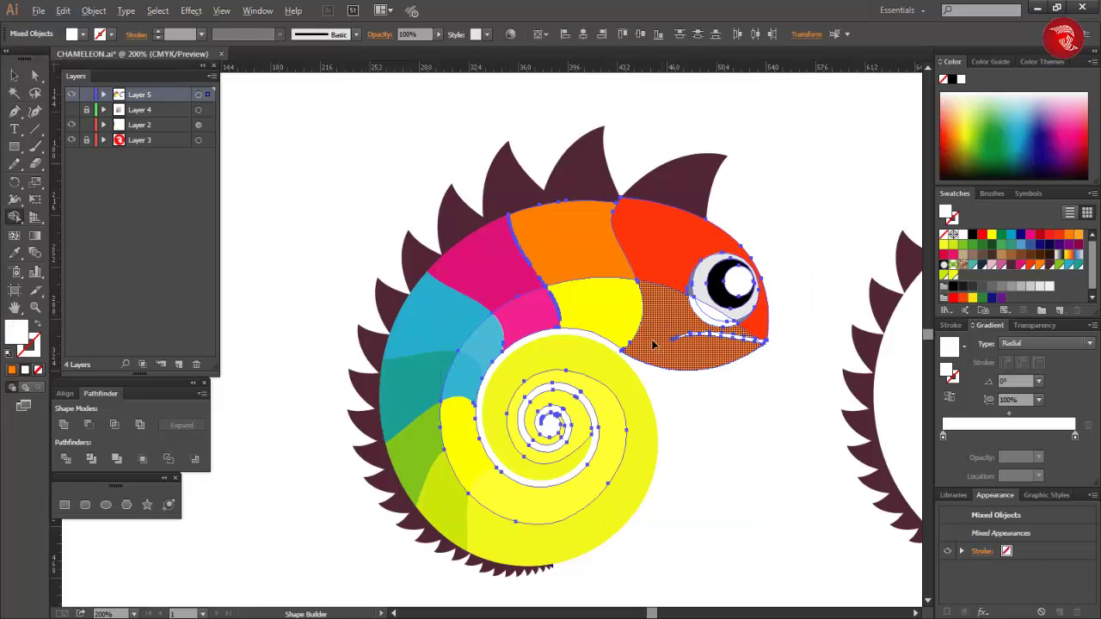
click(654, 347)
key(ctrl+z)
click(14, 76)
click(749, 483)
Step: Arrange the red head, the eye and the mouth in front of the overlay spiral shape
scroll(721, 419, up, 2)
scroll(722, 419, up, 1)
scroll(679, 344, down, 1)
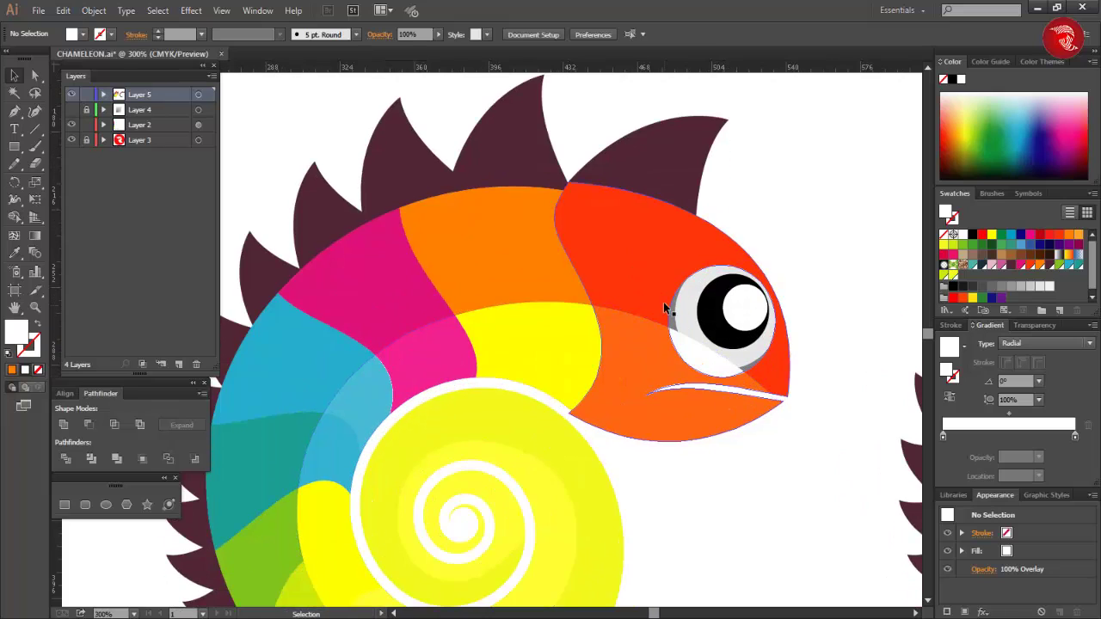
scroll(782, 351, down, 1)
click(641, 258)
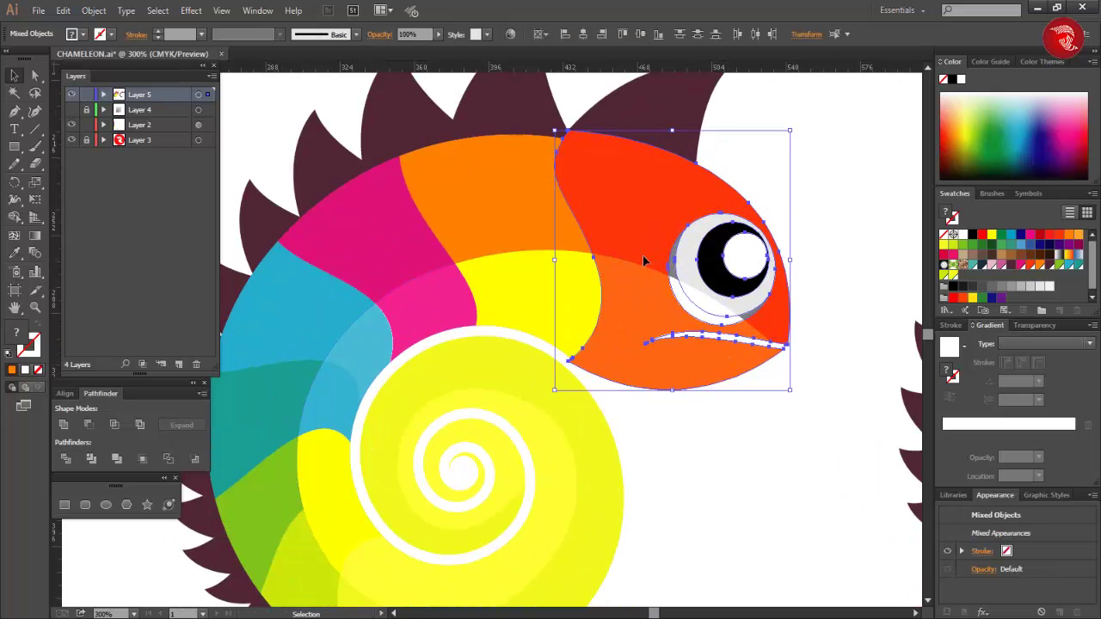
right_click(669, 214)
click(848, 339)
click(756, 435)
Step: Draw a curved Pen path across the head from forehead to snout and give it a white 1 pt stroke without fill
key(ctrl+minus)
key(ctrl+minus)
key(ctrl+plus)
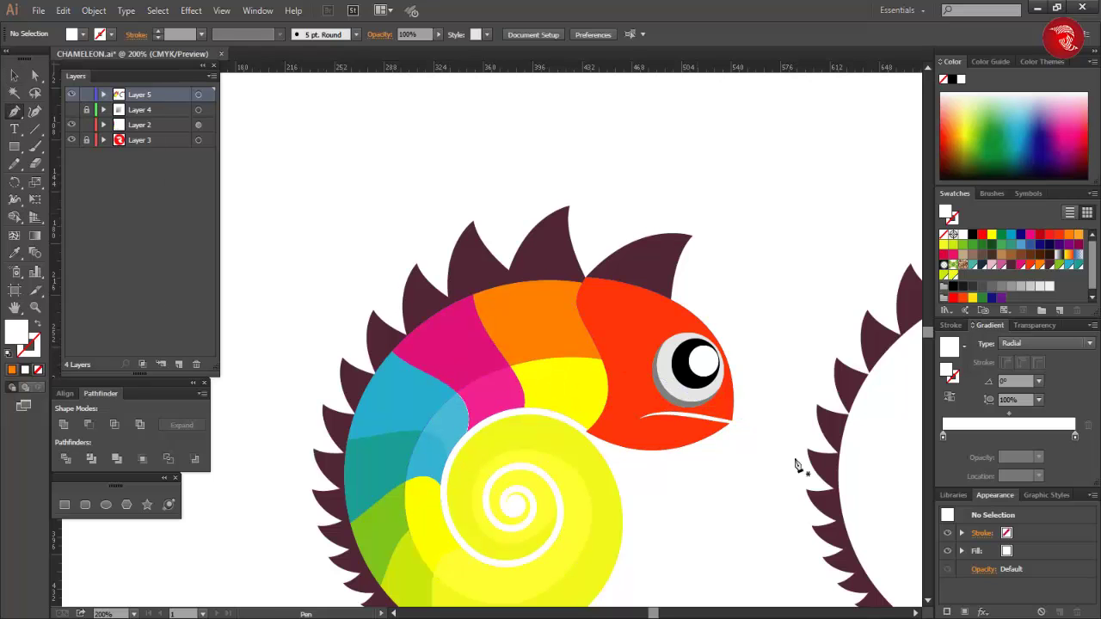
scroll(731, 421, up, 2)
drag(406, 161, 92, 138)
scroll(479, 194, right, 4)
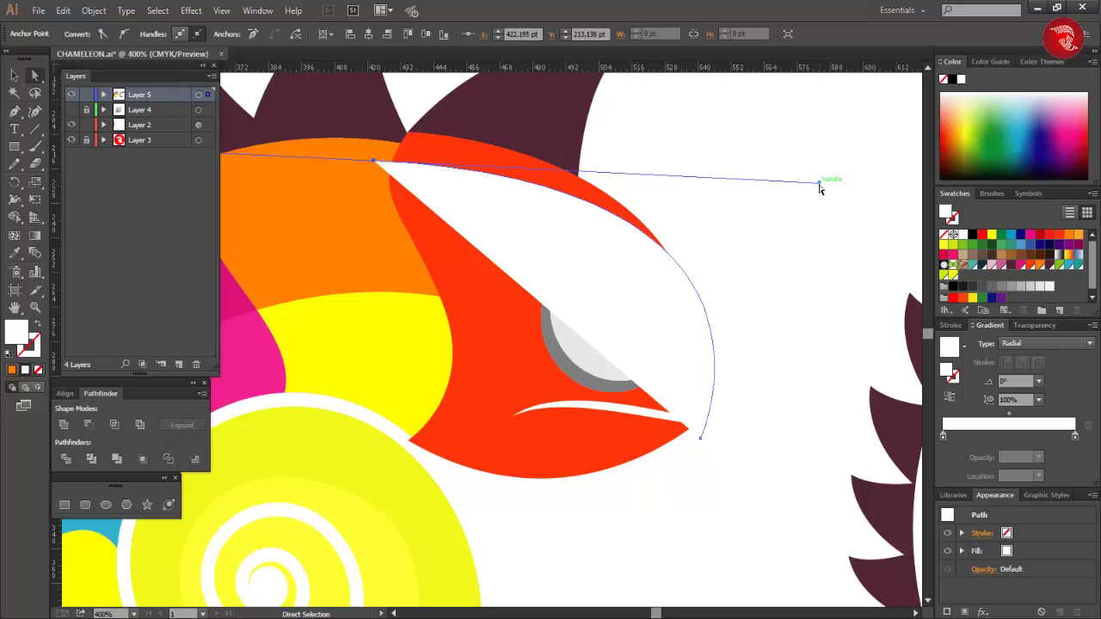
drag(819, 183, 701, 145)
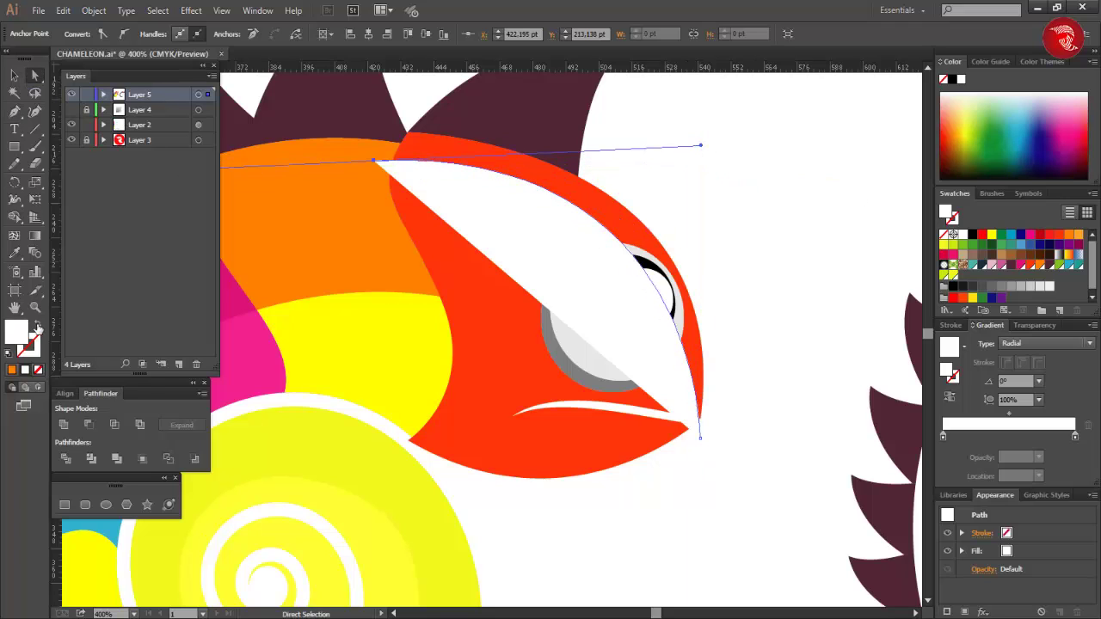
click(37, 327)
click(15, 75)
Step: Move the curved line's endpoints inside the head and adjust its handle so the curve runs within the head outline
click(279, 34)
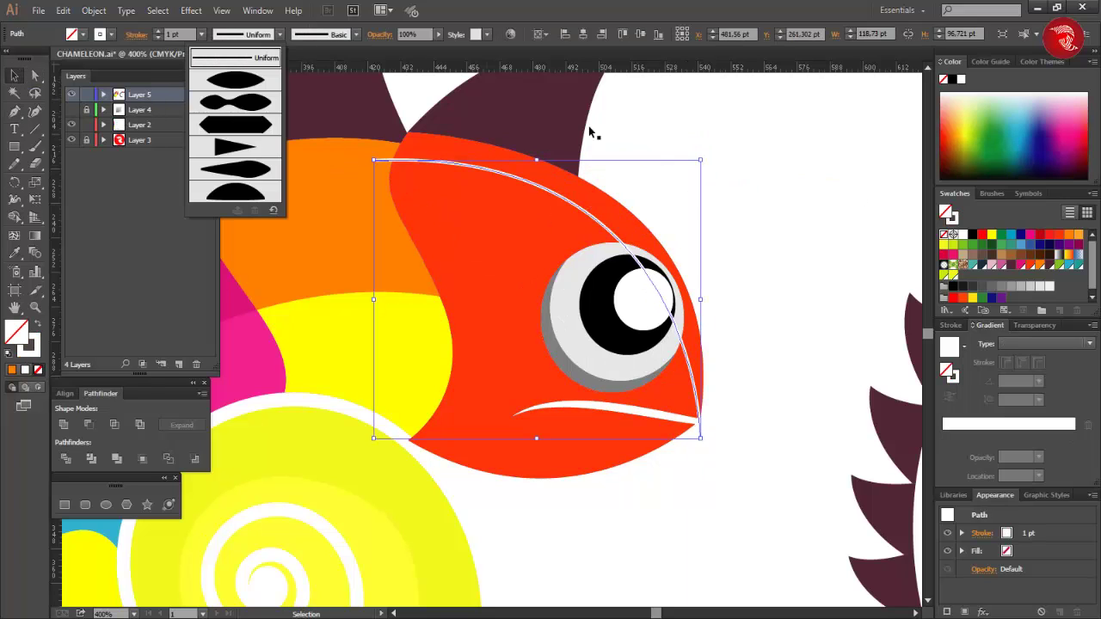
click(35, 76)
drag(374, 160, 424, 149)
click(759, 431)
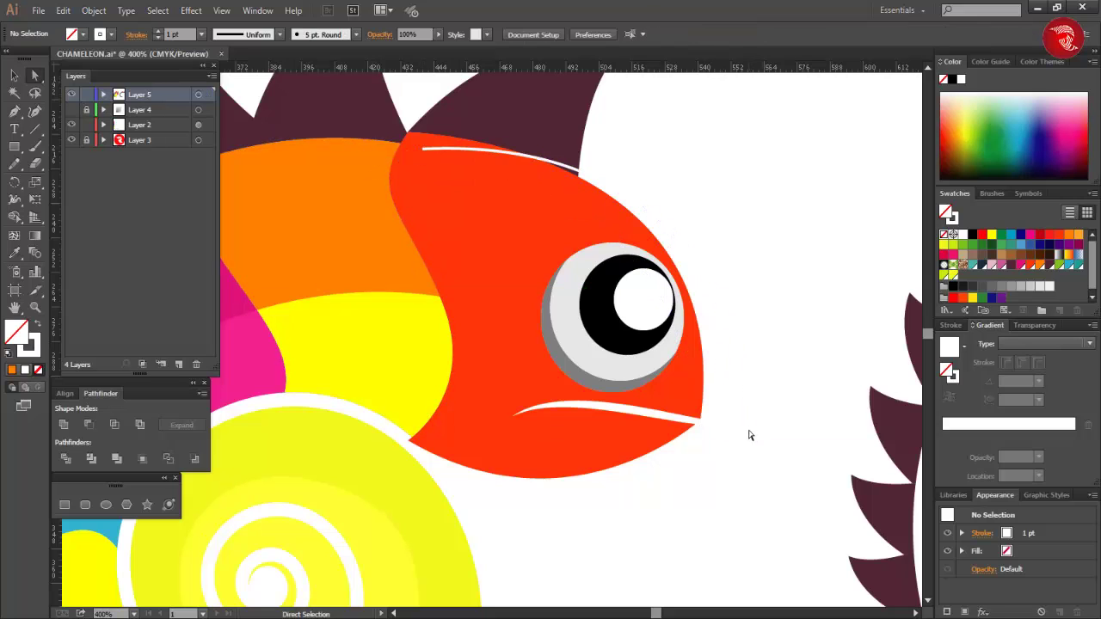
drag(752, 430, 694, 400)
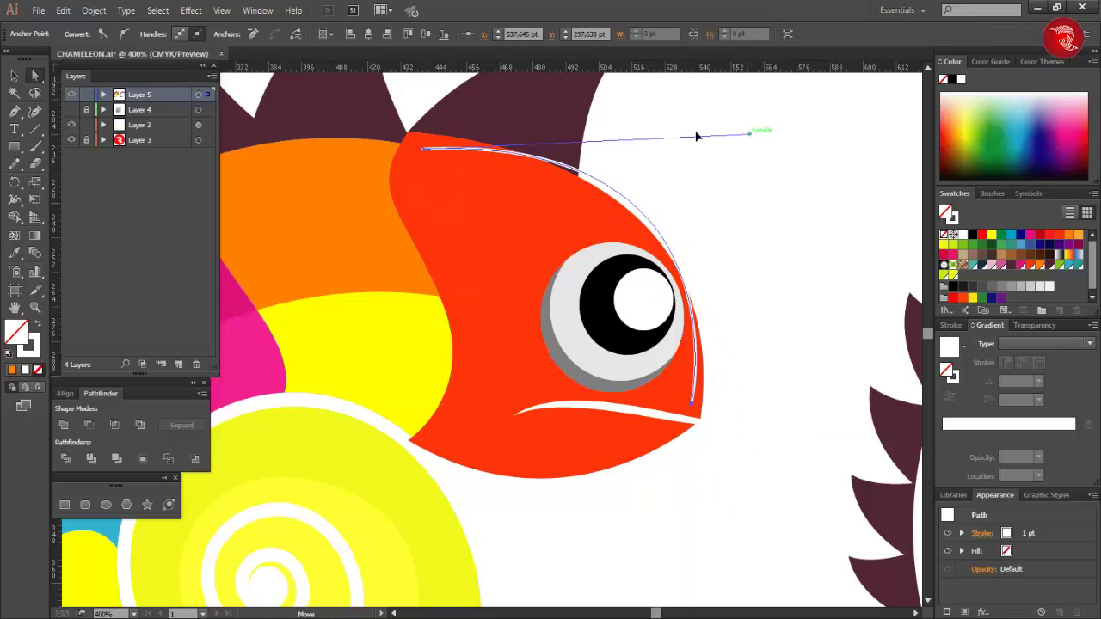
drag(670, 166, 682, 176)
click(529, 174)
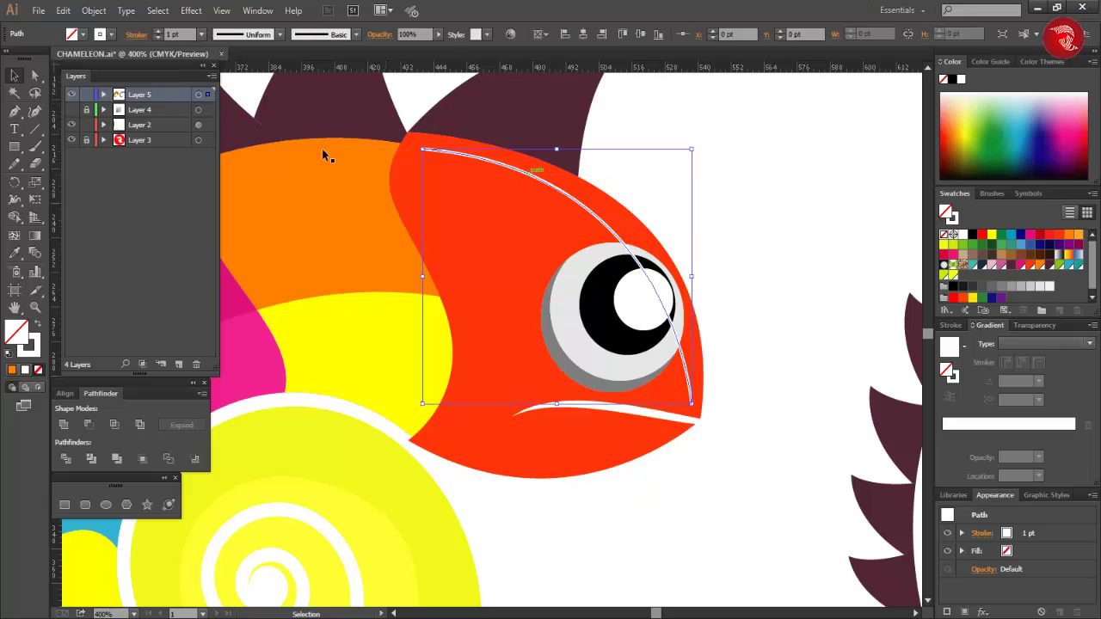
Step: Apply the width profile tapered at both ends to the curved head line and set its stroke to 8 pt
click(249, 37)
click(234, 76)
click(159, 39)
click(158, 39)
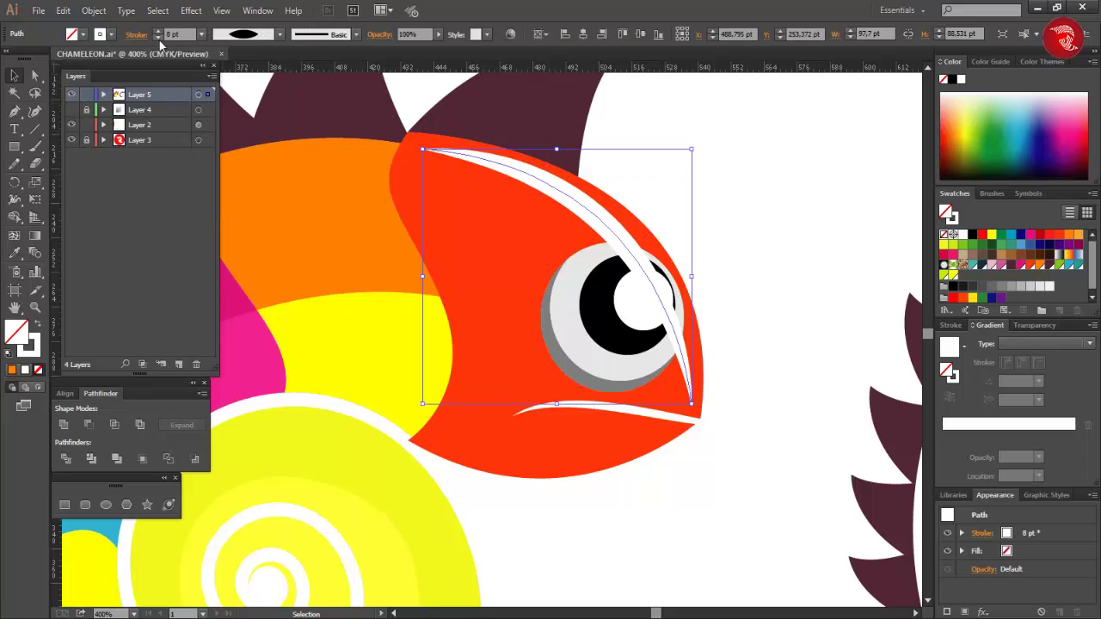
Step: Expand the appearance of the curved head line and fill it with a white radial gradient with reduced opacity at the 0% stop
click(97, 12)
click(383, 346)
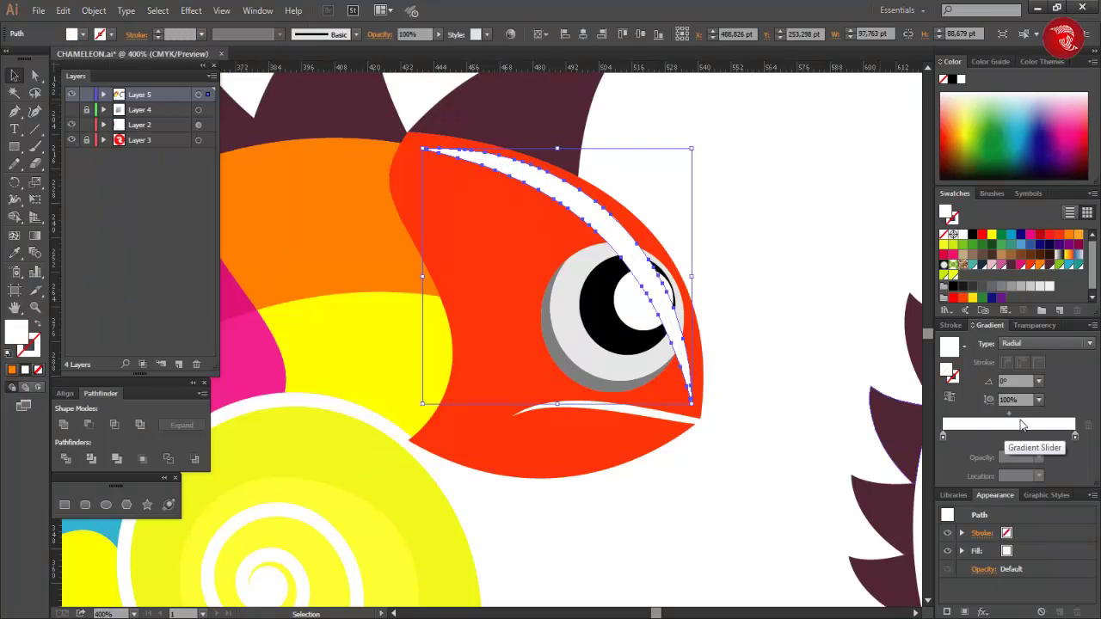
click(943, 438)
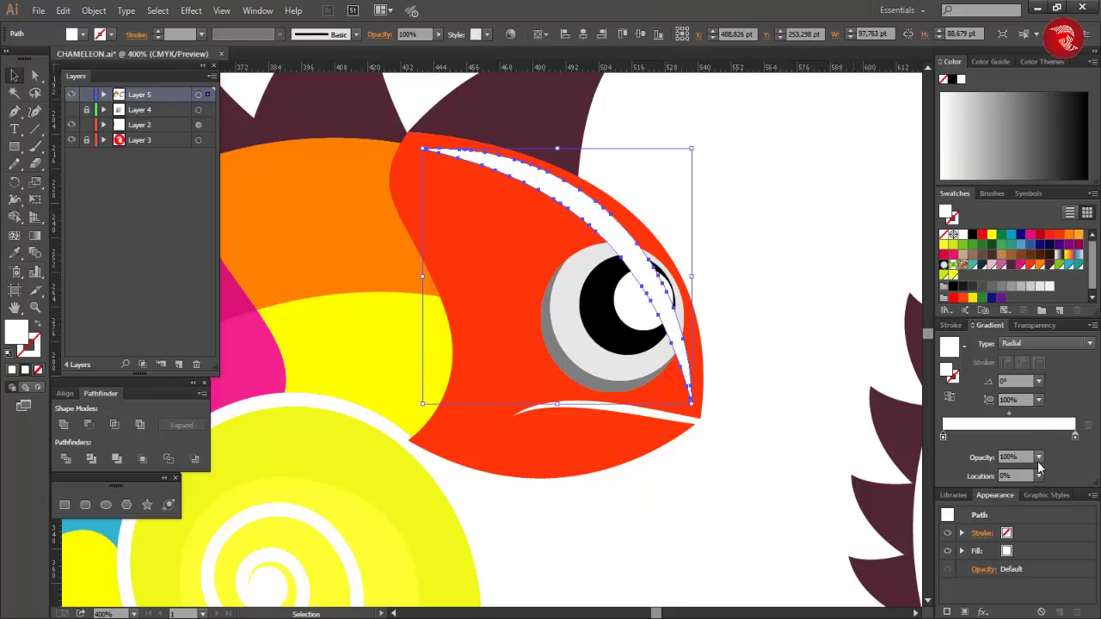
click(1039, 458)
click(1058, 283)
click(703, 401)
Step: Fill the overlay spiral shape on the body with the white radial gradient, setting the 0% stop to 20% opacity
click(690, 420)
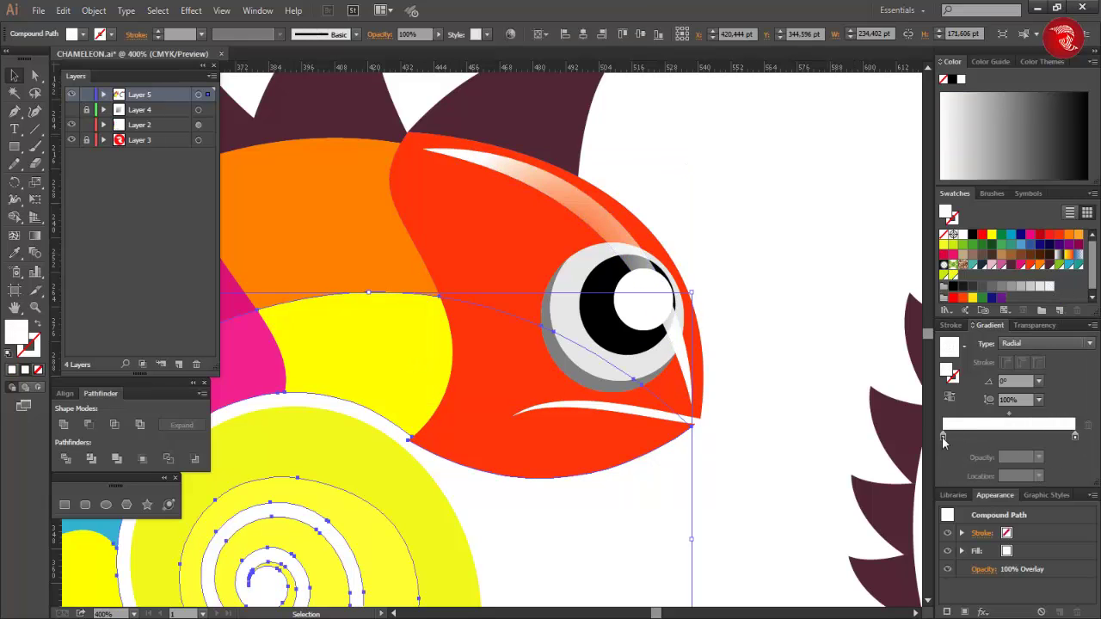
click(943, 438)
click(1040, 457)
click(1062, 316)
click(792, 389)
scroll(792, 389, down, 1)
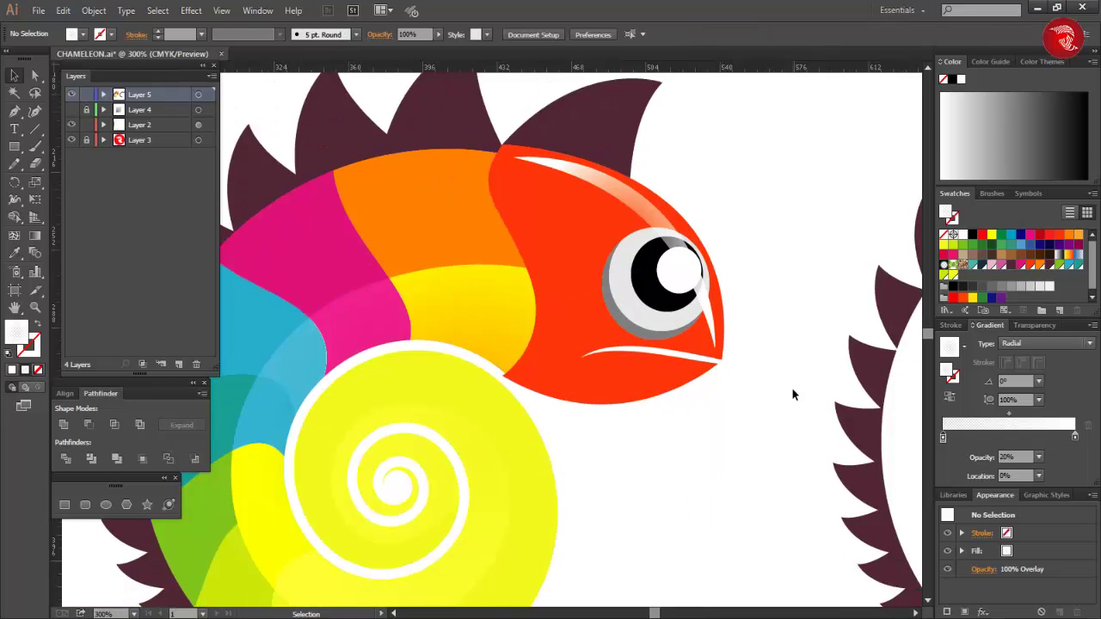
Step: Select all the circles of the eye and arrange them in front of the head highlight
scroll(792, 389, up, 1)
click(646, 286)
scroll(770, 312, up, 1)
click(756, 346)
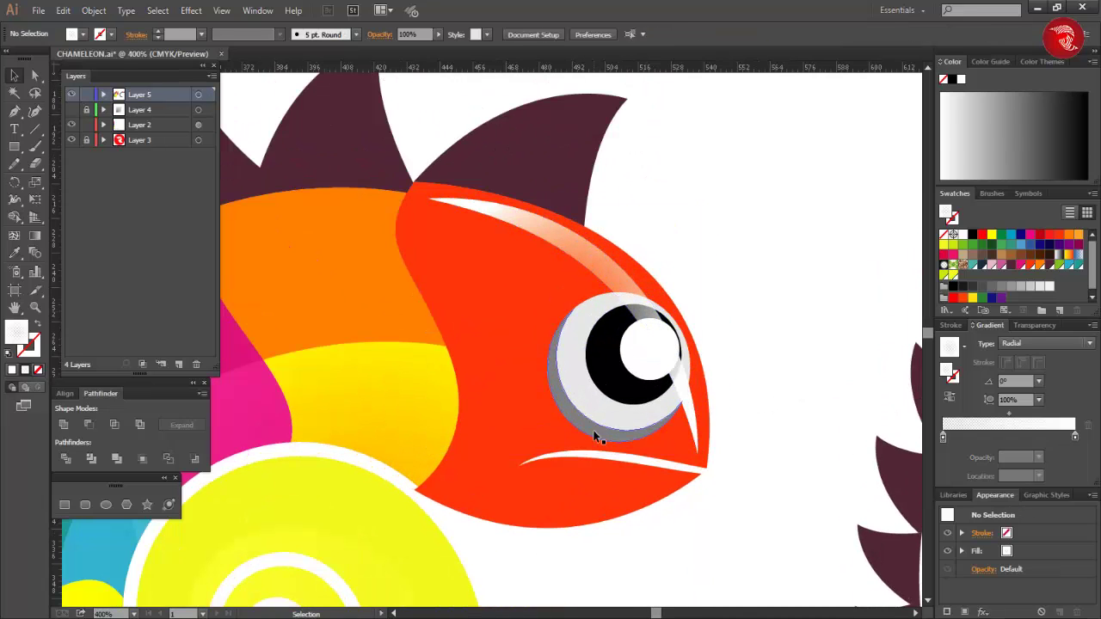
click(594, 431)
scroll(593, 429, up, 1)
shift+click(629, 354)
click(666, 317)
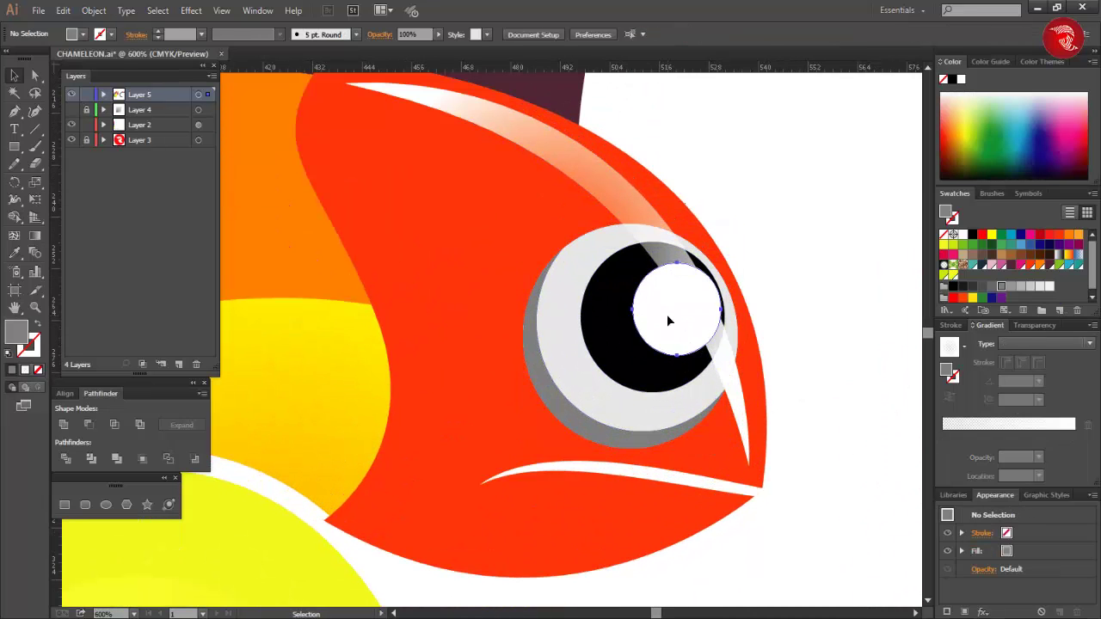
click(605, 332)
right_click(647, 353)
click(683, 453)
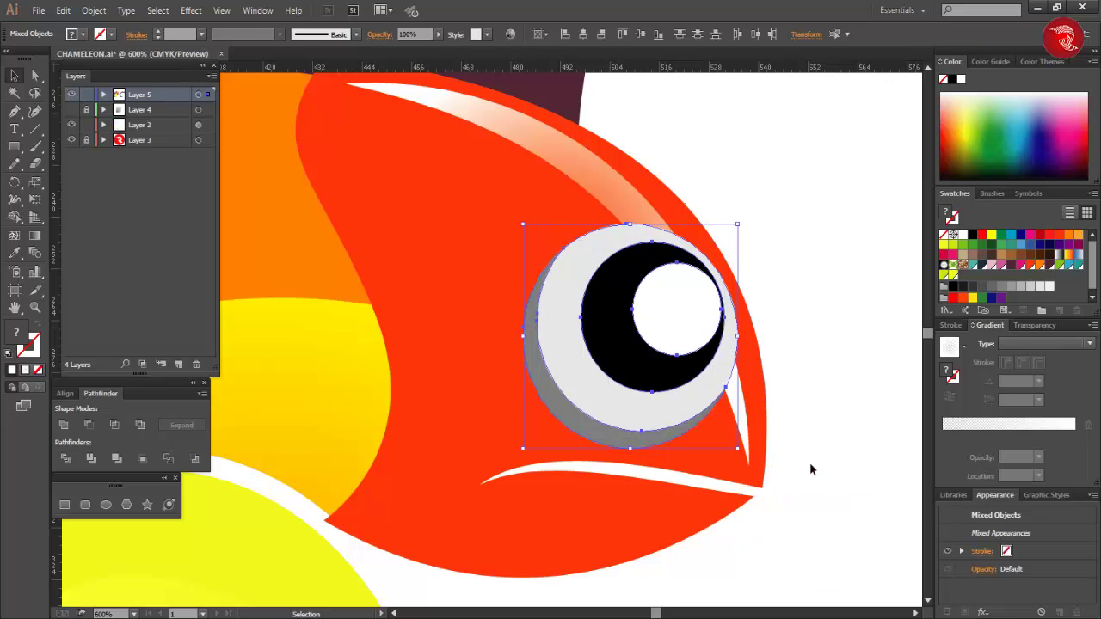
click(809, 428)
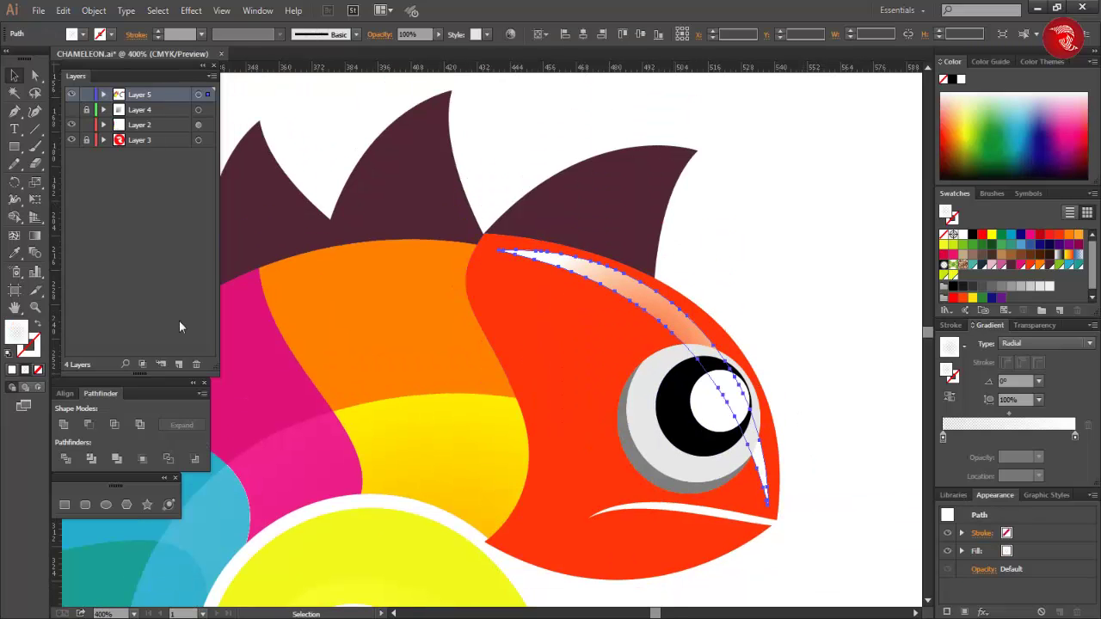
Step: Change the head highlight's gradient to linear and run it diagonally along the highlight at an angle of about 131°
key(g)
click(1046, 343)
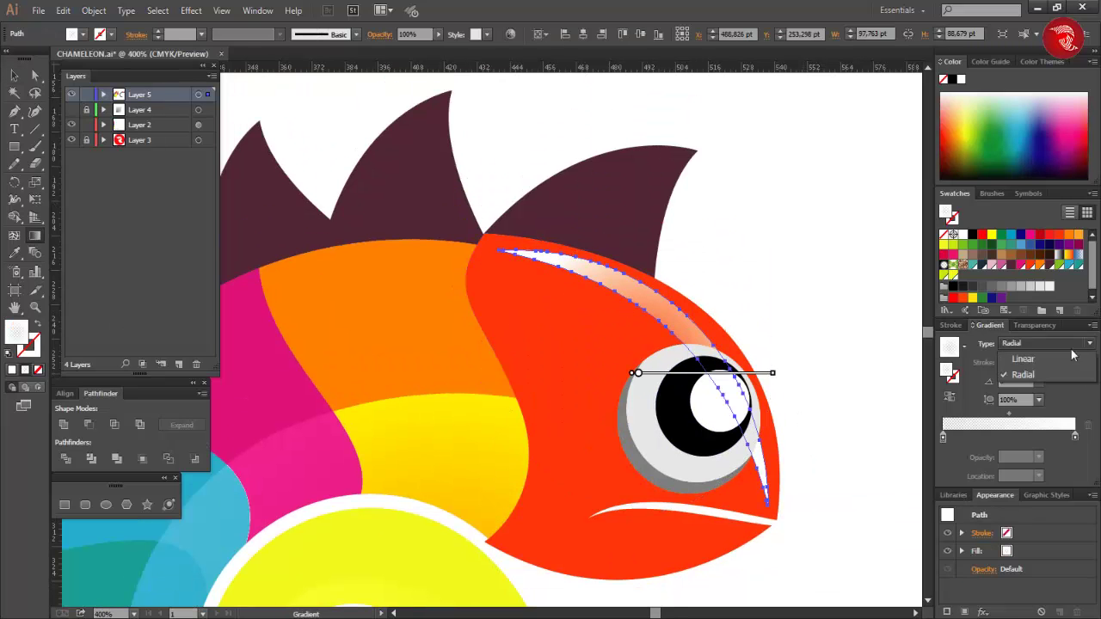
click(1011, 353)
drag(765, 501, 497, 255)
drag(766, 490, 613, 308)
key(v)
click(730, 247)
Step: Set the head highlight's blending mode to Overlay
click(633, 286)
click(380, 36)
click(261, 58)
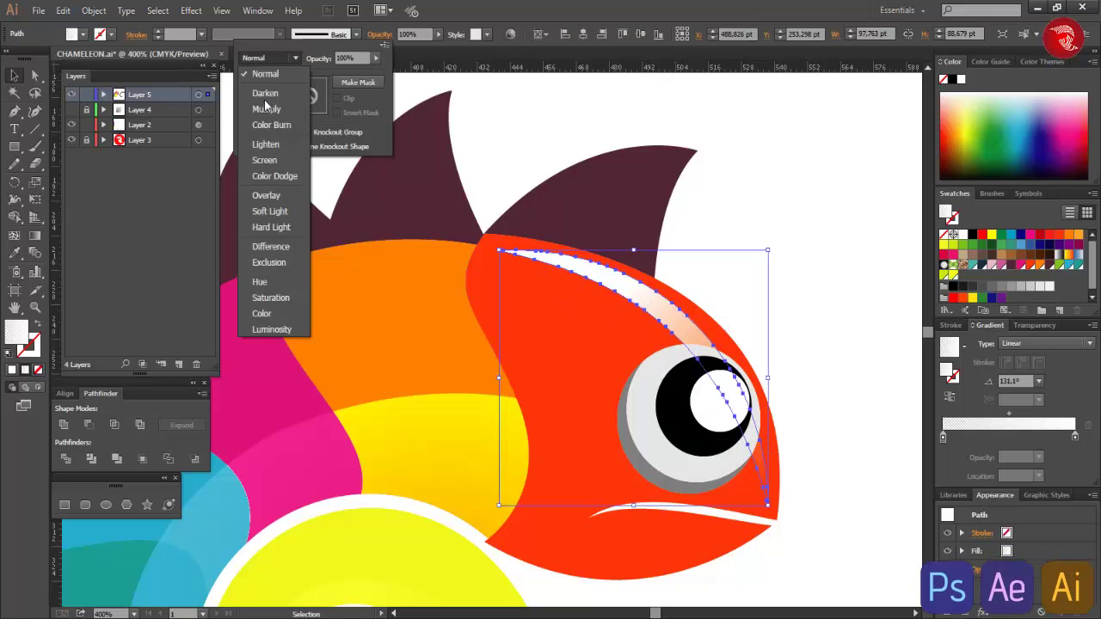
click(297, 192)
click(631, 129)
scroll(803, 203, down, 2)
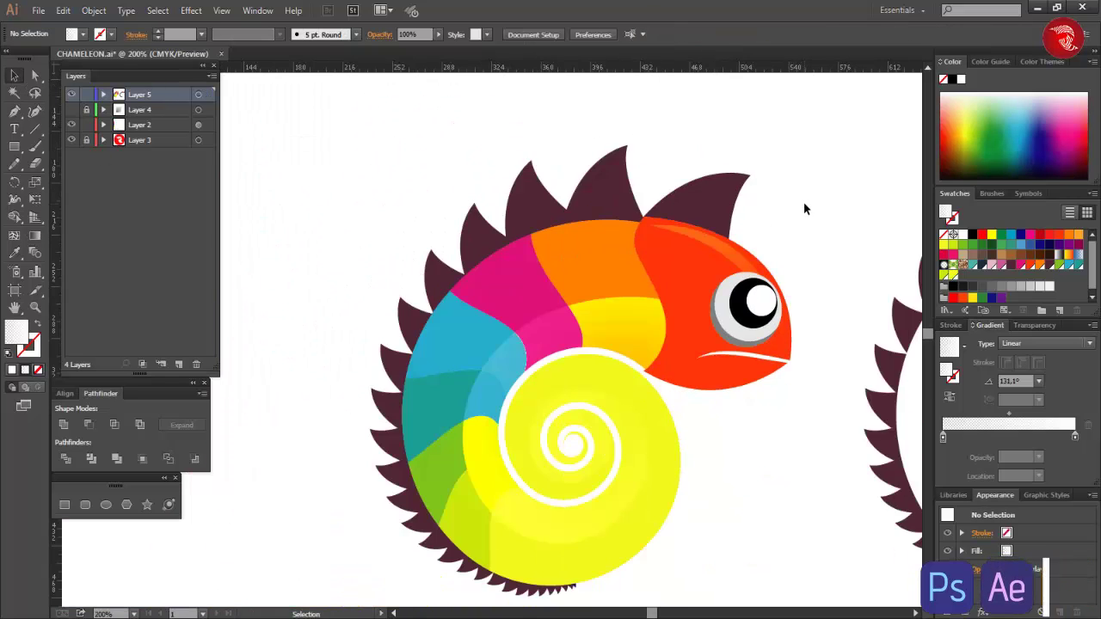
Step: Unite the spare copy of the brown spikes beside the chameleon and fill it with the white transparent gradient
scroll(804, 203, down, 1)
scroll(804, 203, right, 1)
scroll(804, 203, down, 1)
scroll(803, 205, right, 3)
scroll(804, 210, right, 1)
drag(574, 90, 852, 455)
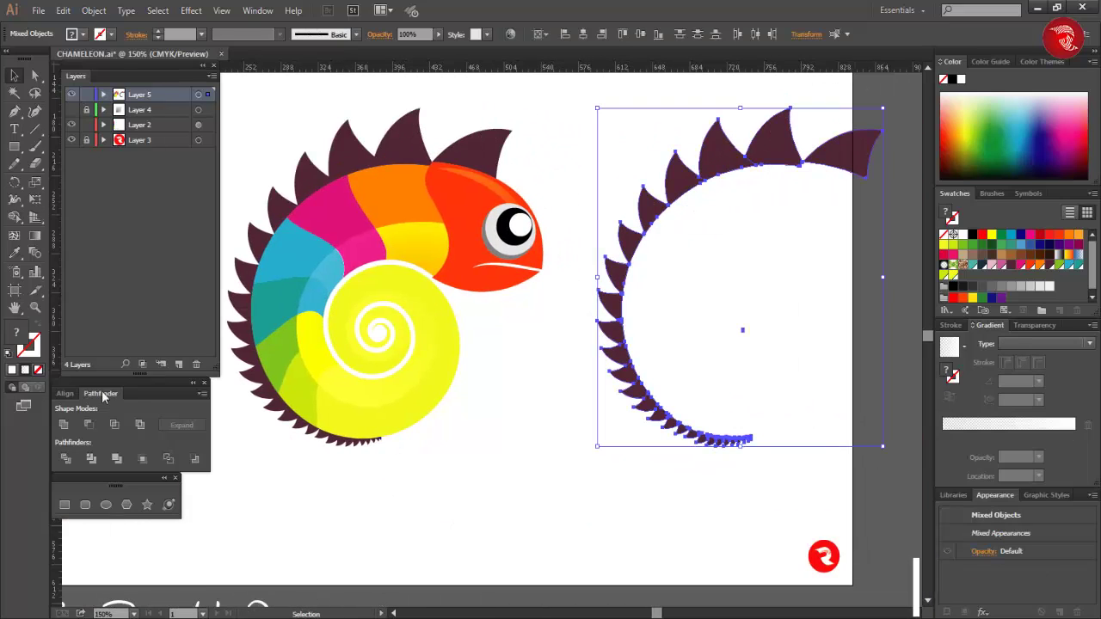
click(65, 425)
click(949, 347)
click(717, 263)
Step: Place the white gradient spikes over the chameleon's brown spikes, aligning them exactly at the tip of the foremost spike
scroll(718, 264, left, 1)
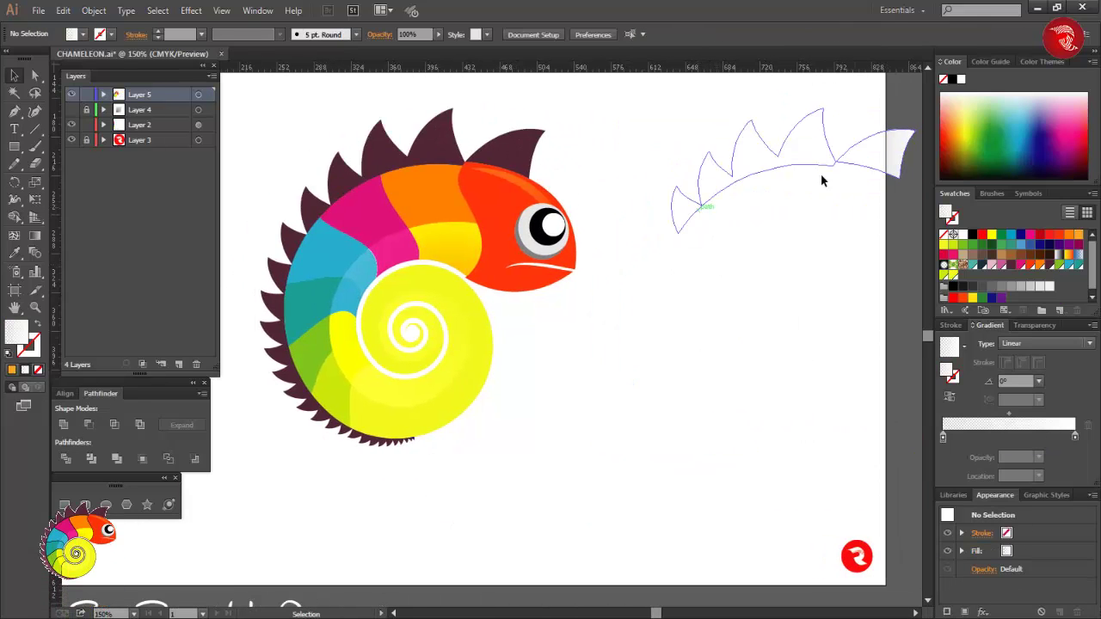
drag(882, 144, 513, 143)
scroll(527, 163, left, 2)
scroll(543, 183, up, 2)
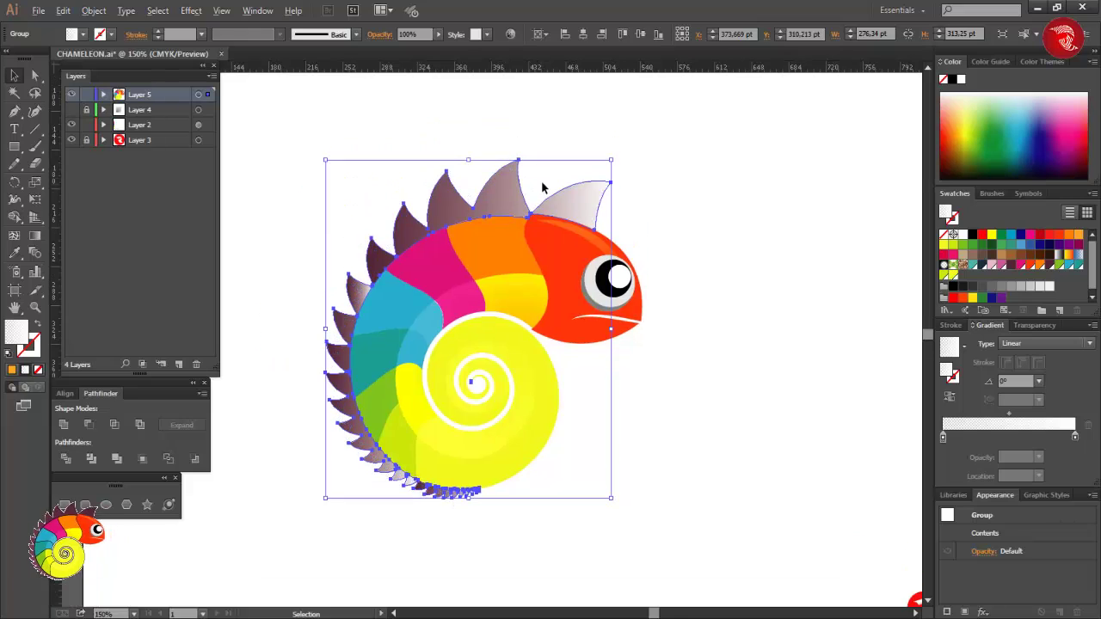
scroll(543, 183, up, 3)
click(756, 171)
scroll(739, 174, up, 3)
drag(705, 188, 708, 179)
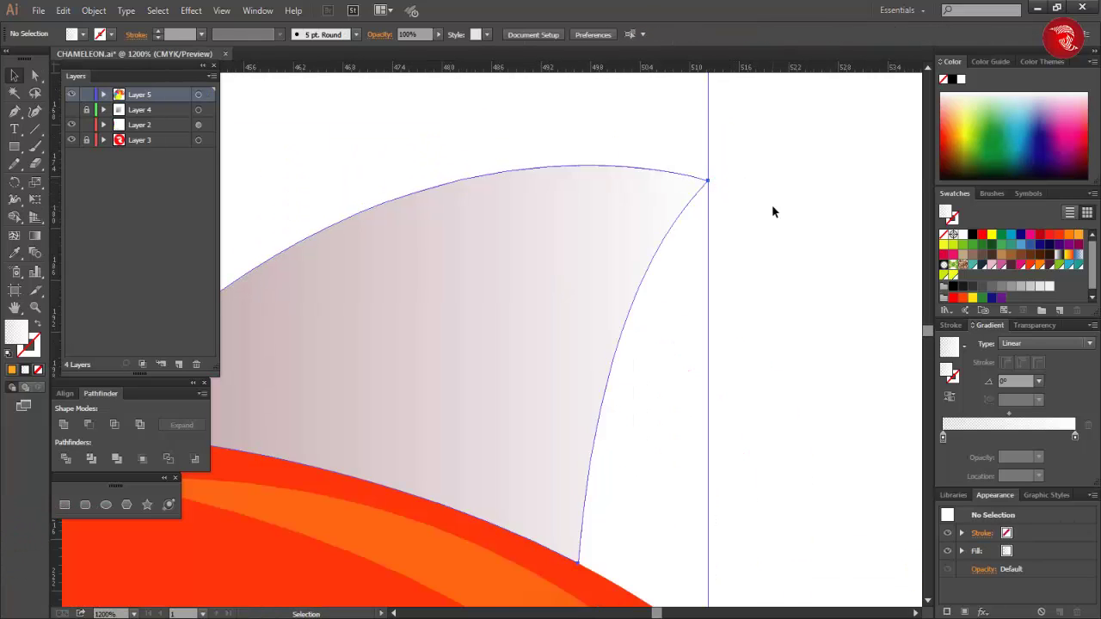
Step: Try a radial gradient on the white spikes, running from the centre of the spiral outward to the back spikes
scroll(775, 209, down, 5)
click(1025, 345)
click(1021, 371)
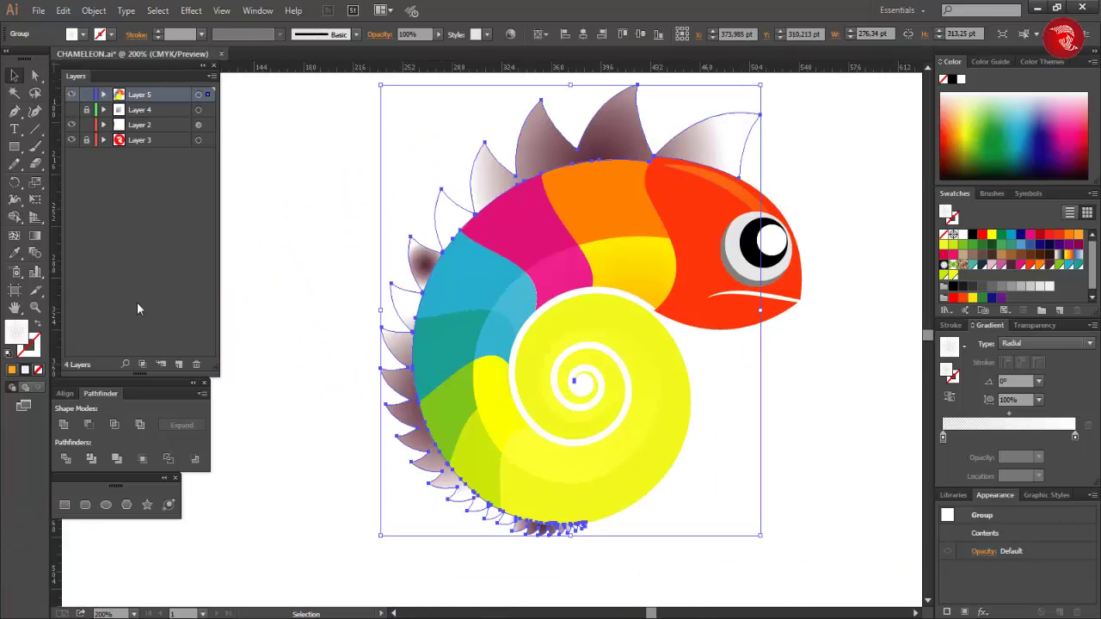
key(g)
drag(574, 380, 436, 190)
Step: Try the Overlay, Multiply and Color blending modes on the white spikes
click(376, 36)
click(286, 60)
click(273, 196)
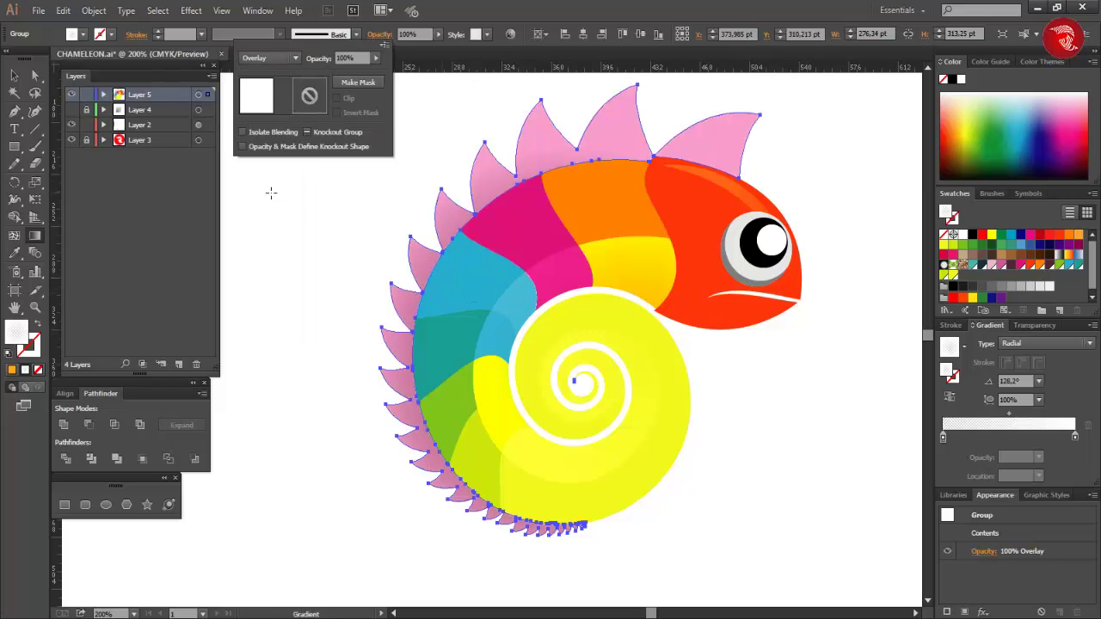
click(291, 59)
click(277, 109)
click(274, 57)
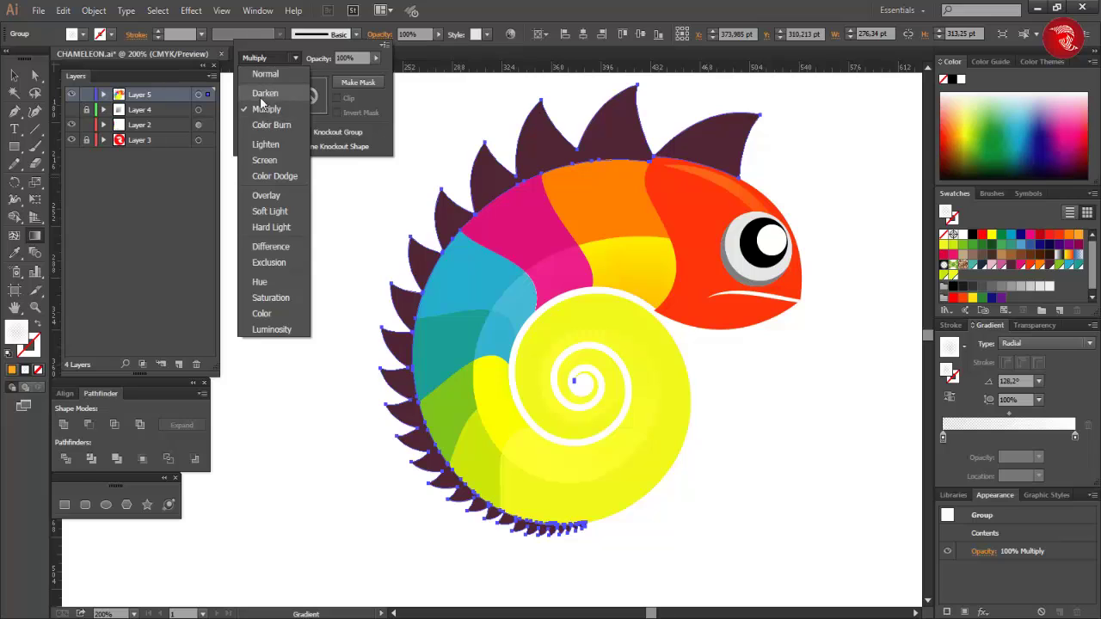
click(262, 98)
scroll(260, 64, down, 9)
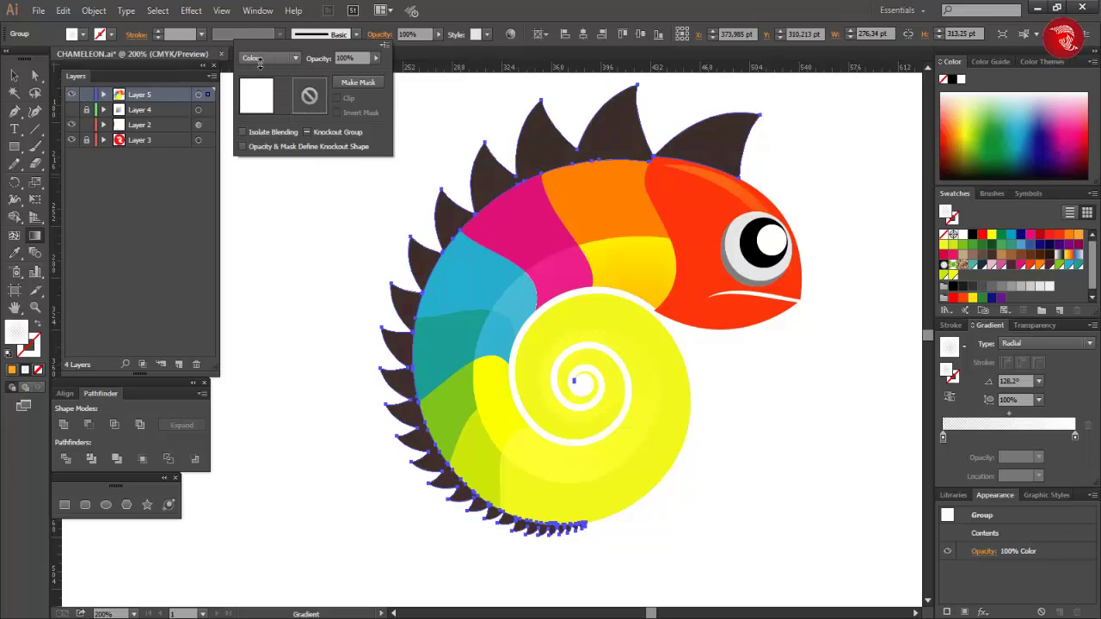
scroll(259, 60, down, 1)
Step: Set the white spikes' blending mode to Overlay and their opacity to 30%
click(260, 58)
click(270, 197)
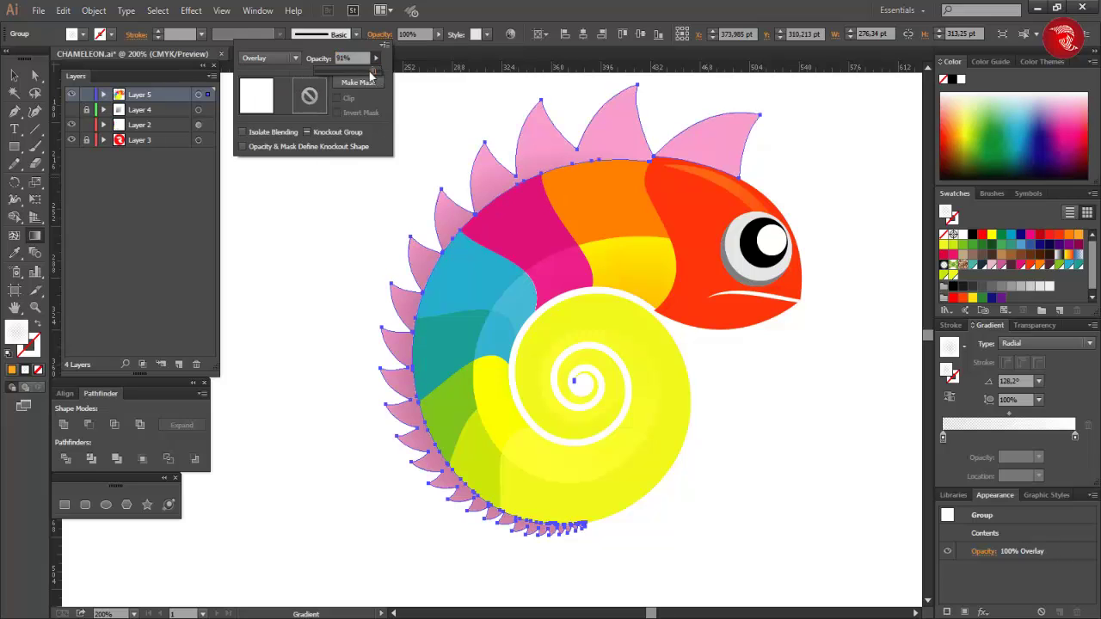
drag(370, 76, 331, 70)
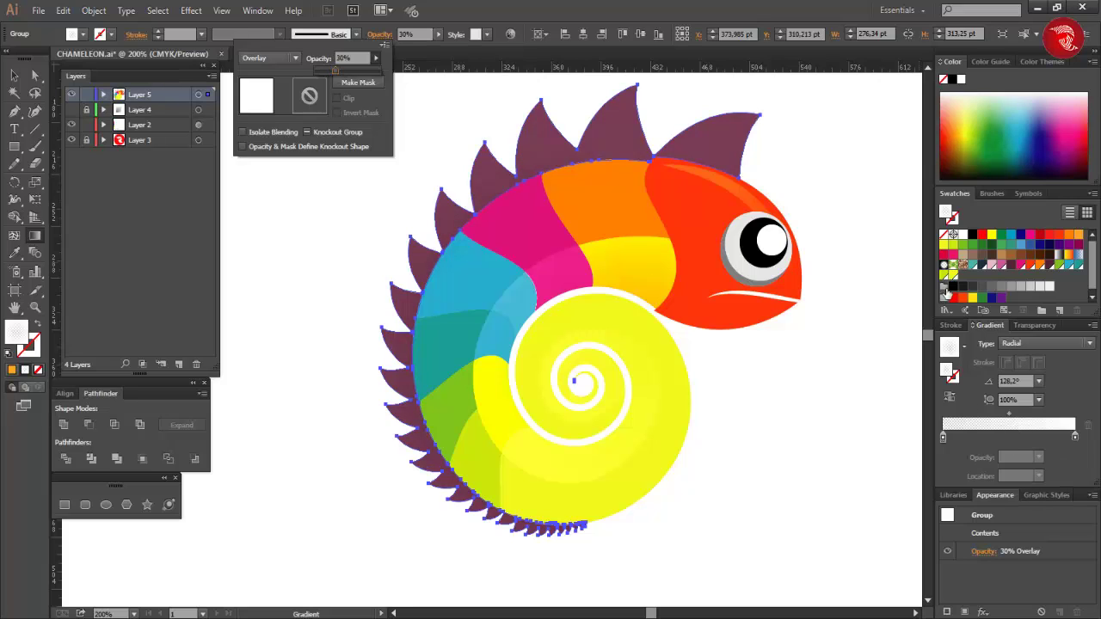
Step: Change the gradient of the overlay spikes to linear and angle it to about -114°
click(1060, 343)
click(1049, 358)
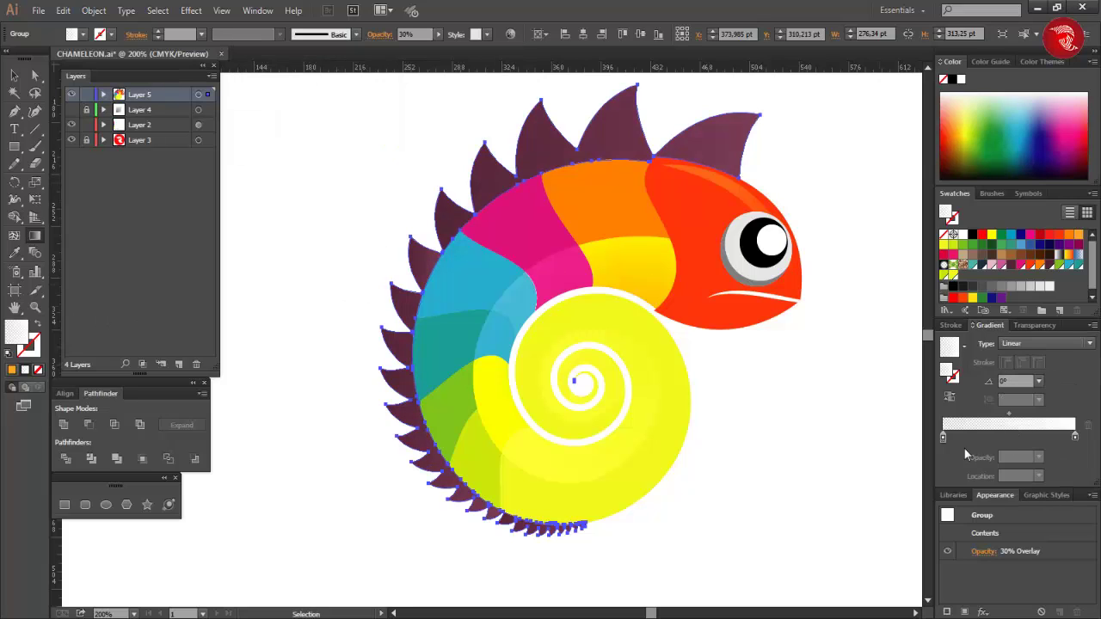
key(v)
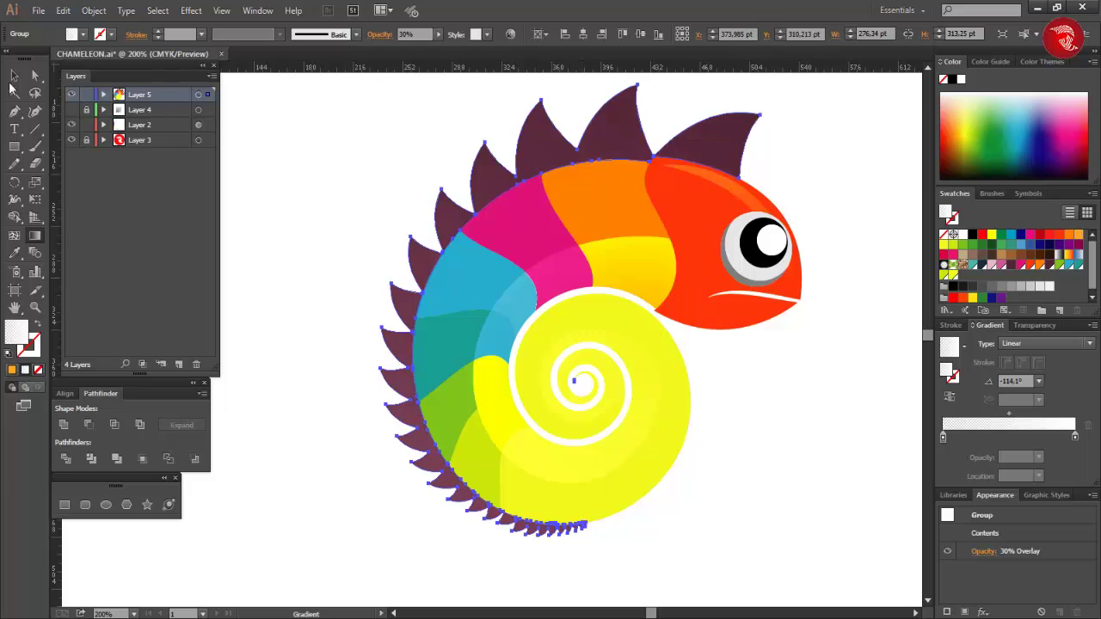
click(821, 374)
Step: Select all coloured body segments from the yellow spiral to the orange neck and place a copy of them beside the chameleon
key(ctrl+minus)
key(ctrl+plus)
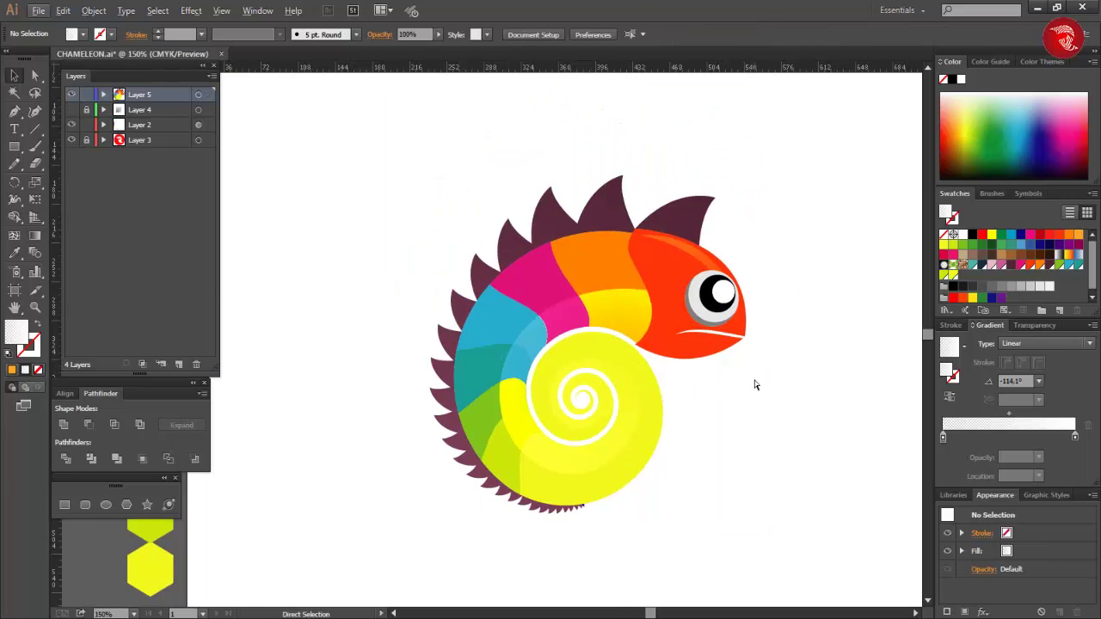
click(508, 511)
shift+click(413, 407)
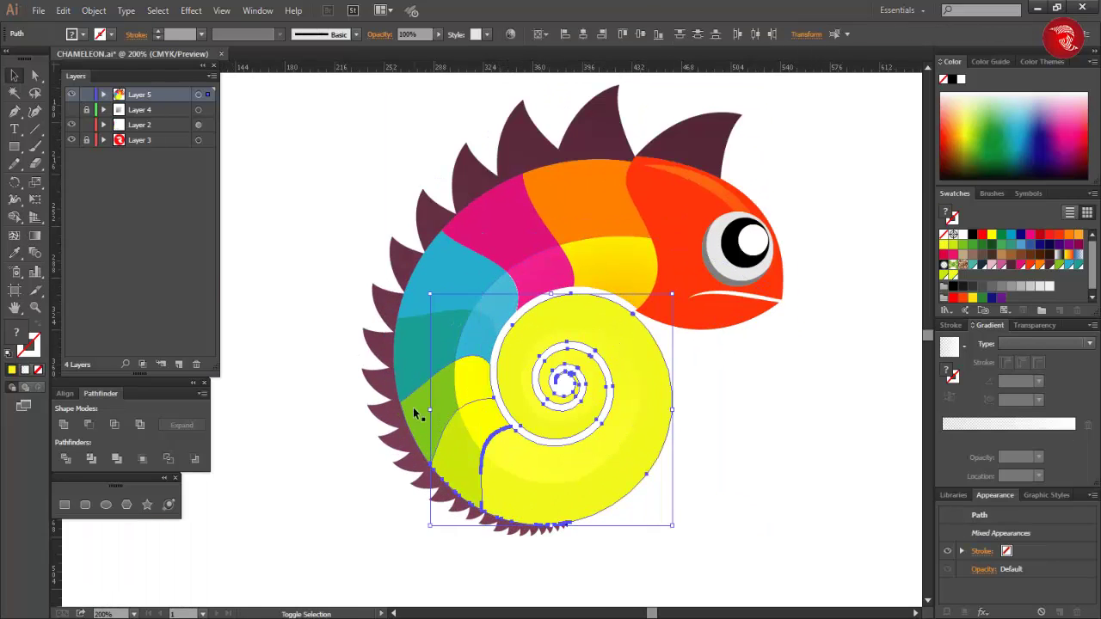
shift+click(581, 199)
scroll(622, 288, right, 7)
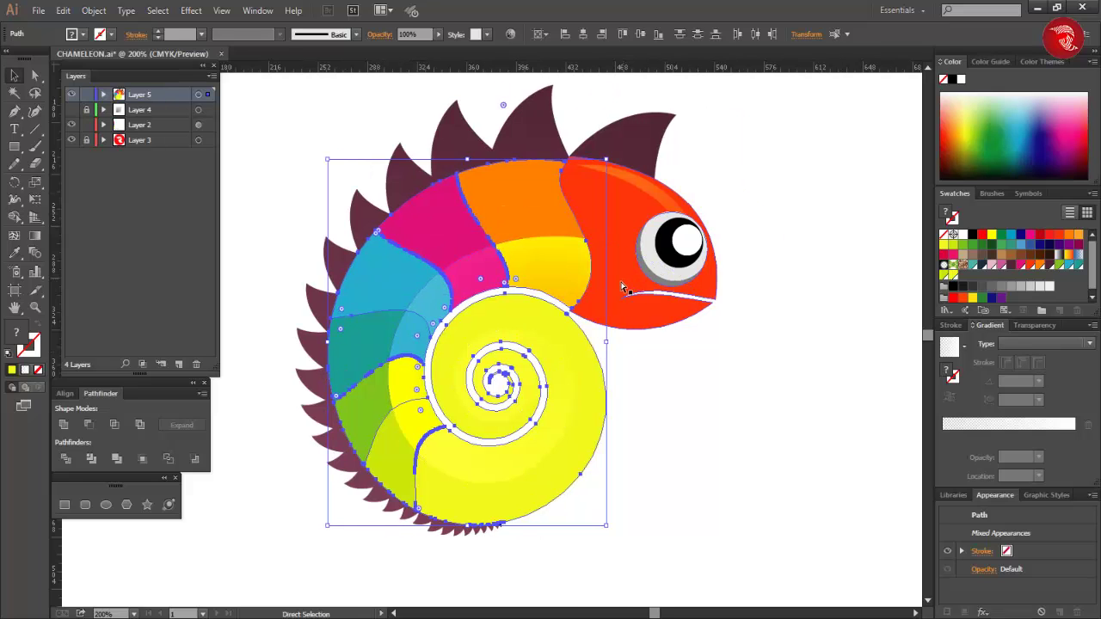
drag(391, 211, 784, 211)
scroll(760, 253, right, 11)
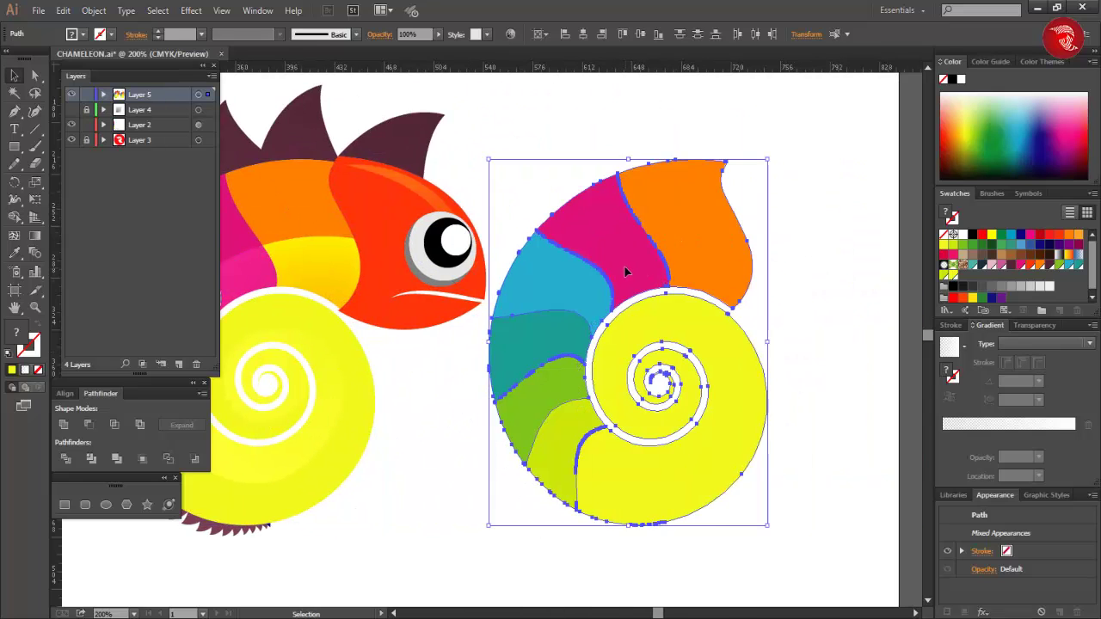
drag(625, 272, 677, 281)
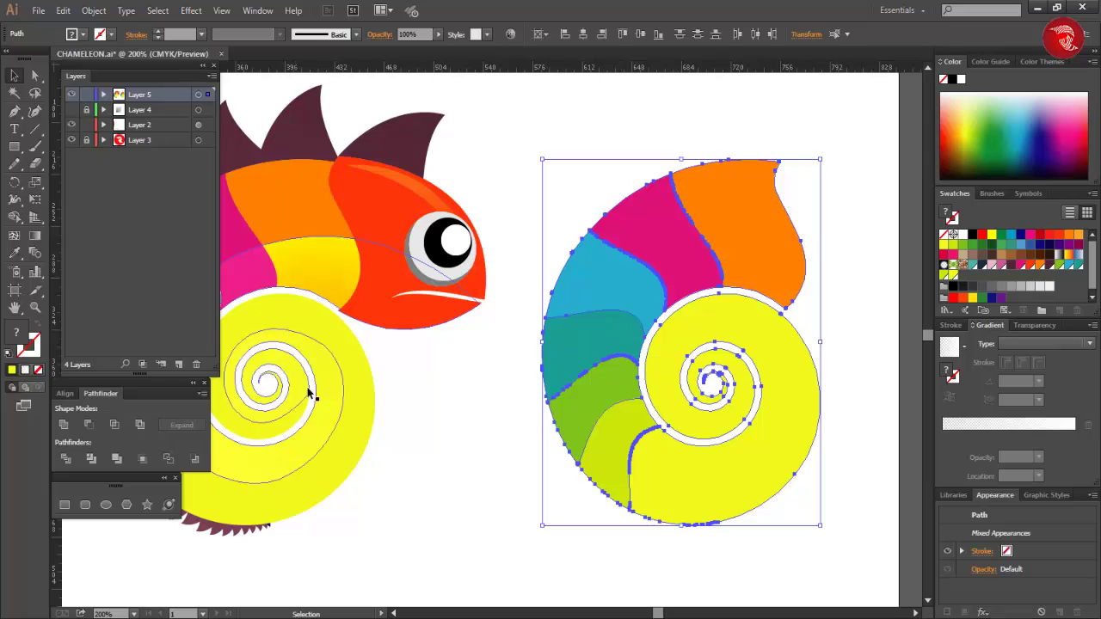
Step: Turn the copied body segments into unfilled outlines with a black 1 pt stroke and place them over the chameleon's body
scroll(712, 310, down, 2)
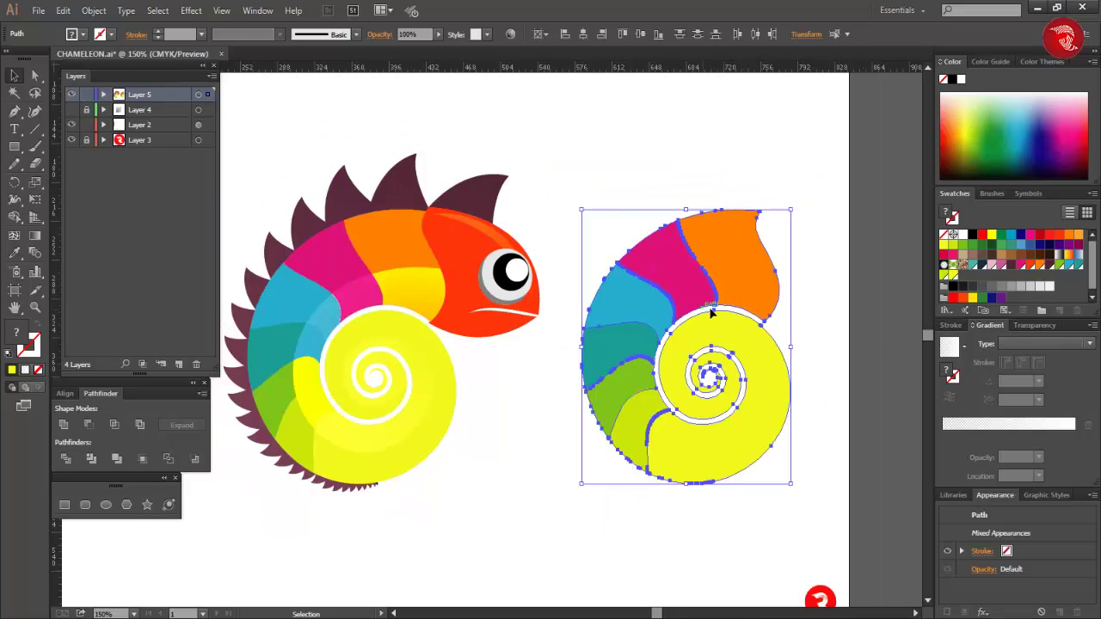
click(38, 370)
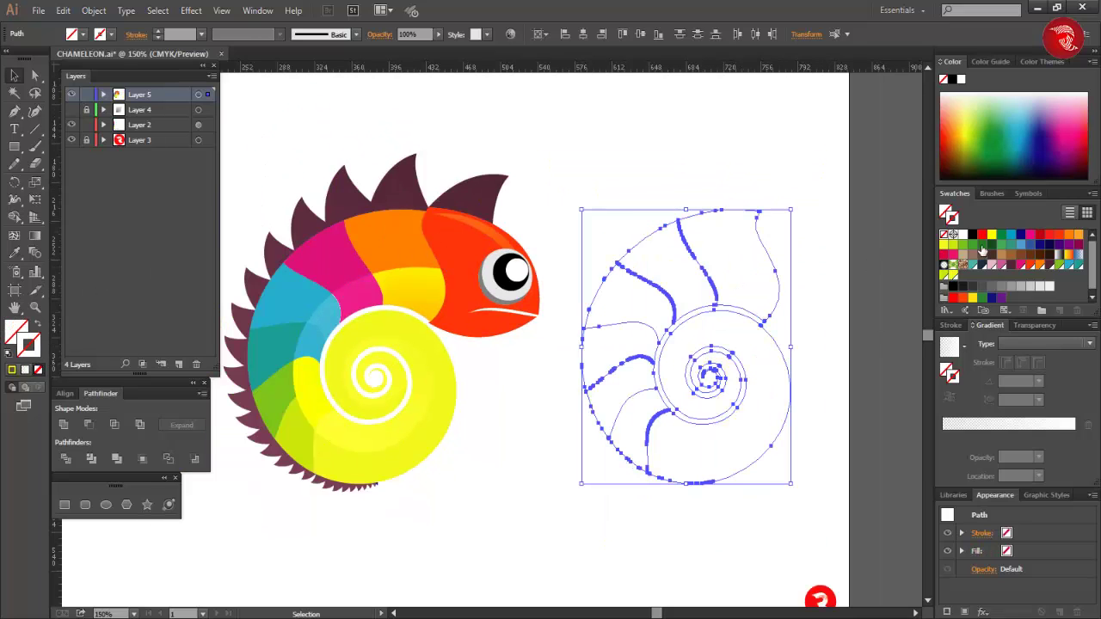
click(1011, 235)
click(754, 178)
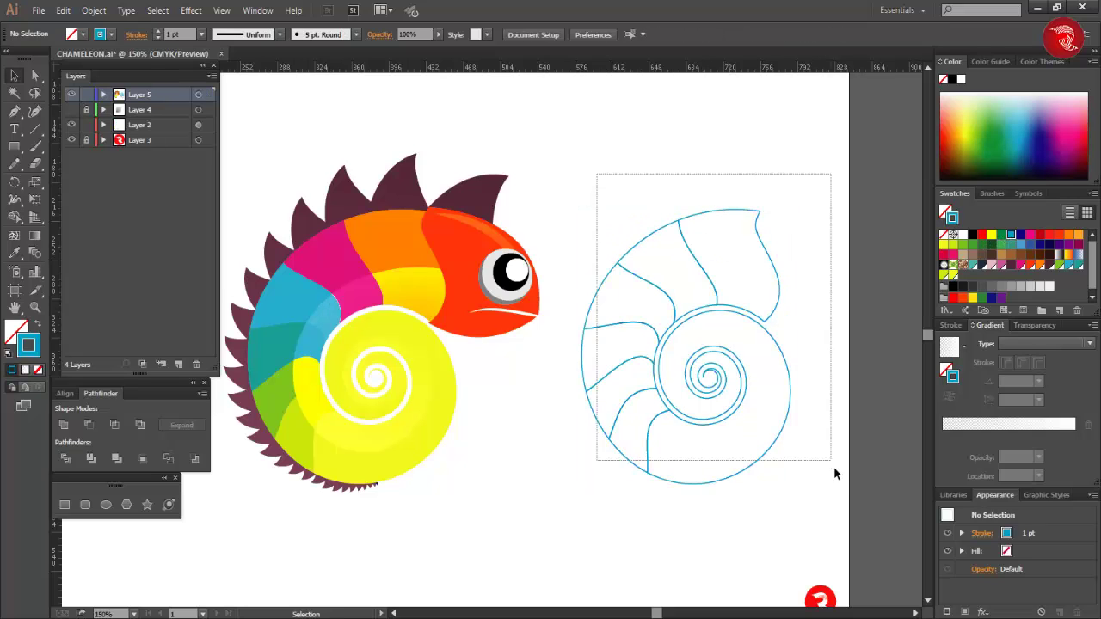
drag(835, 471, 836, 470)
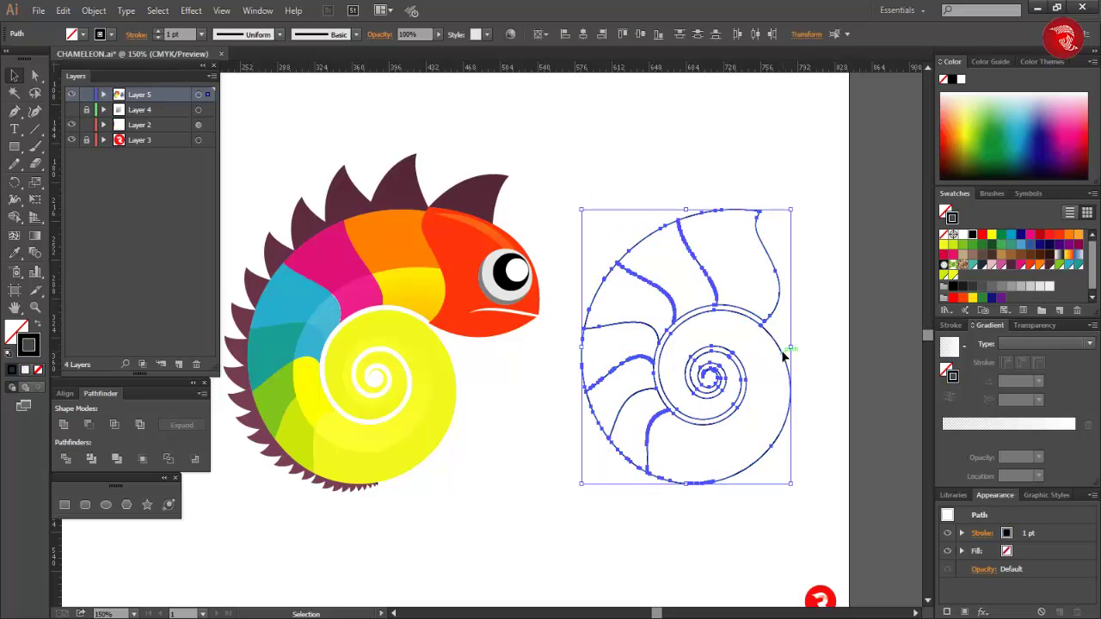
drag(784, 356, 447, 356)
Step: Set the body outlines' stroke to 0.75 pt and apply the width profile with two bulges and a narrow middle
click(201, 36)
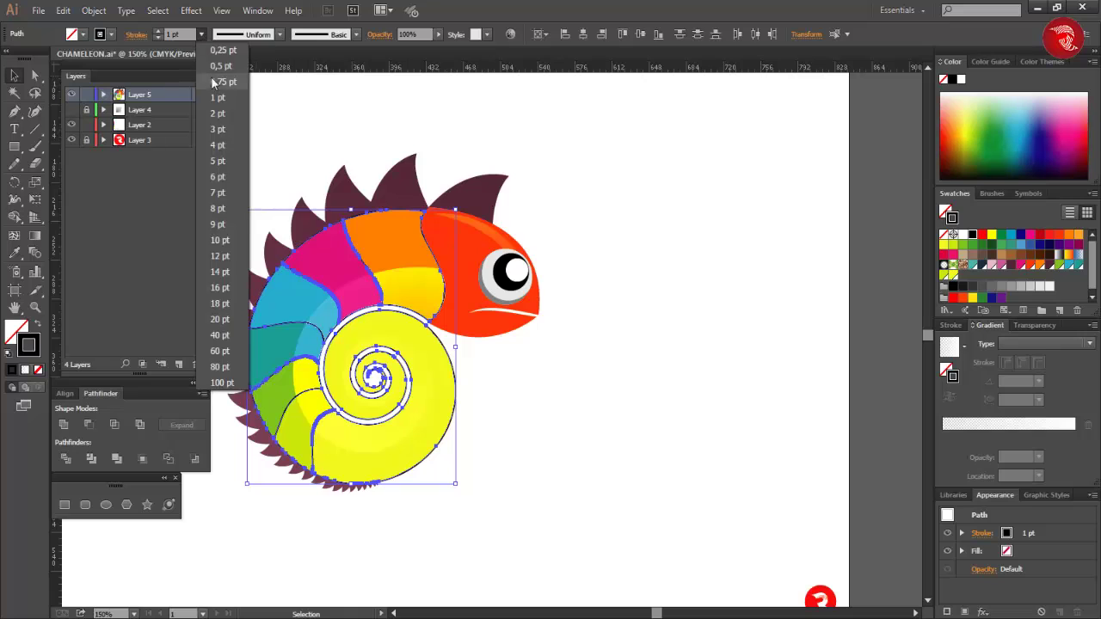
click(214, 82)
click(279, 36)
click(244, 100)
click(612, 267)
scroll(436, 425, left, 2)
scroll(433, 425, up, 3)
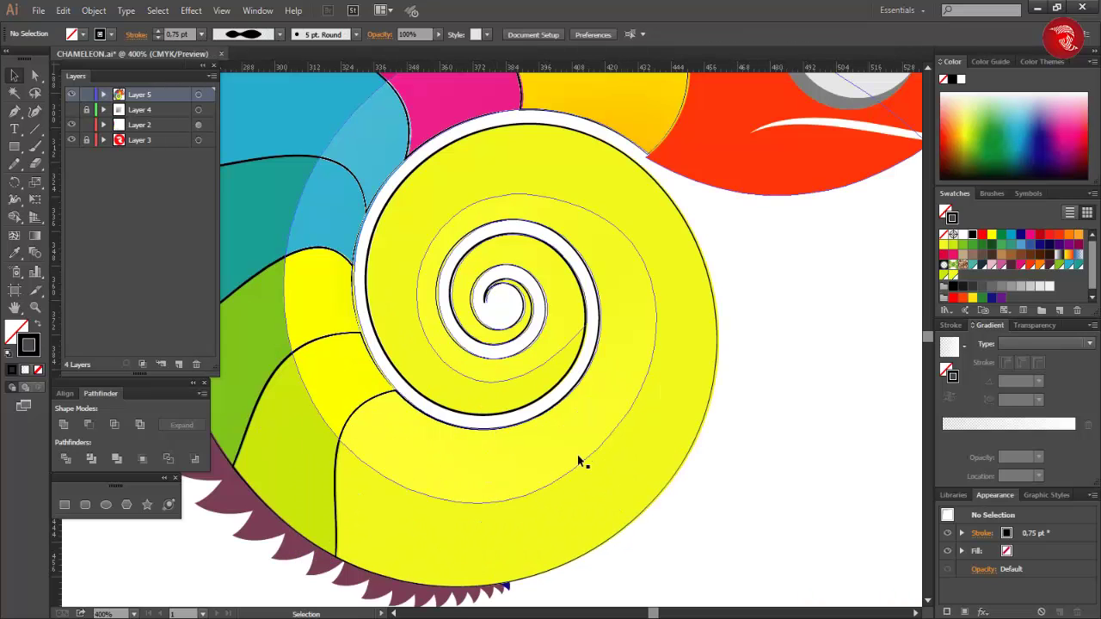
scroll(853, 423, down, 1)
scroll(673, 326, up, 2)
scroll(556, 369, down, 3)
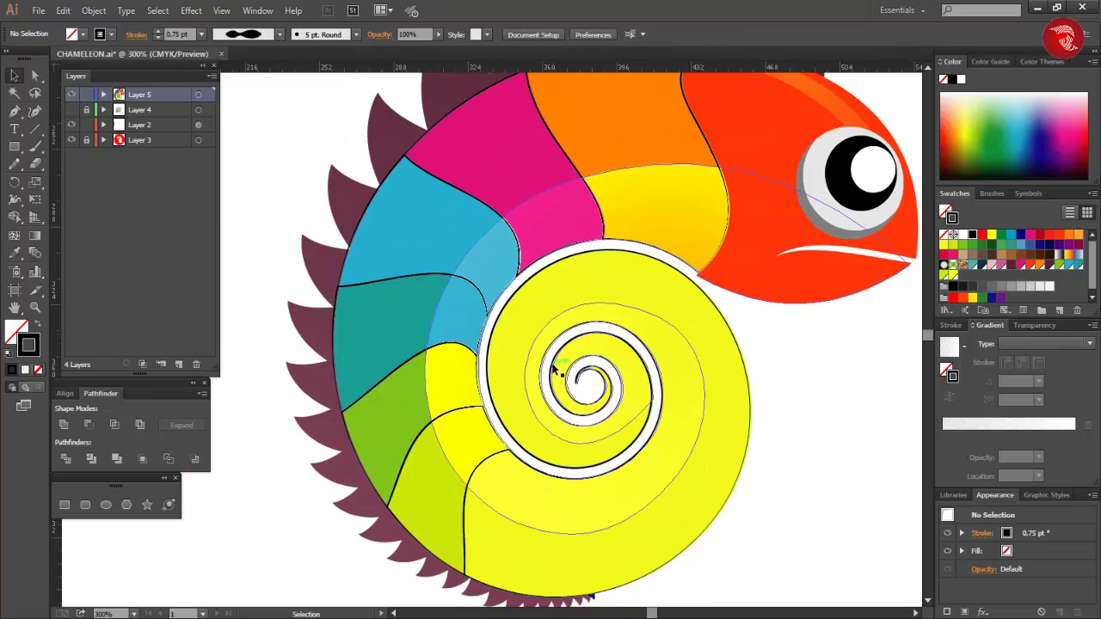
Step: Give the body outlines beside the chameleon a 1 pt stroke with the width profile tapered at both ends, and group them
click(570, 369)
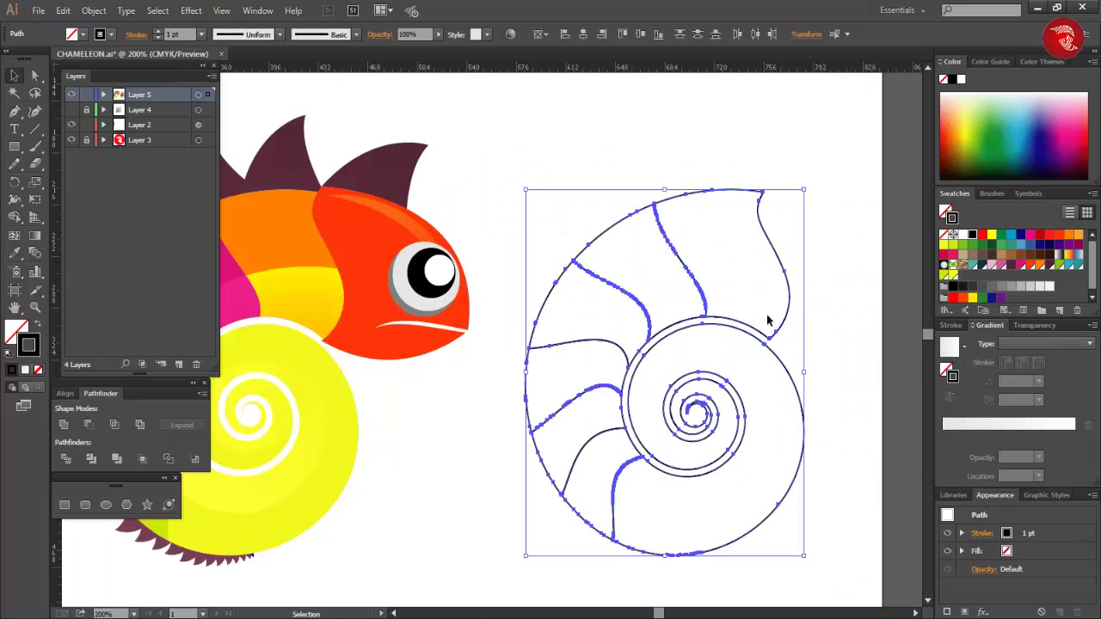
click(201, 35)
click(225, 76)
click(231, 36)
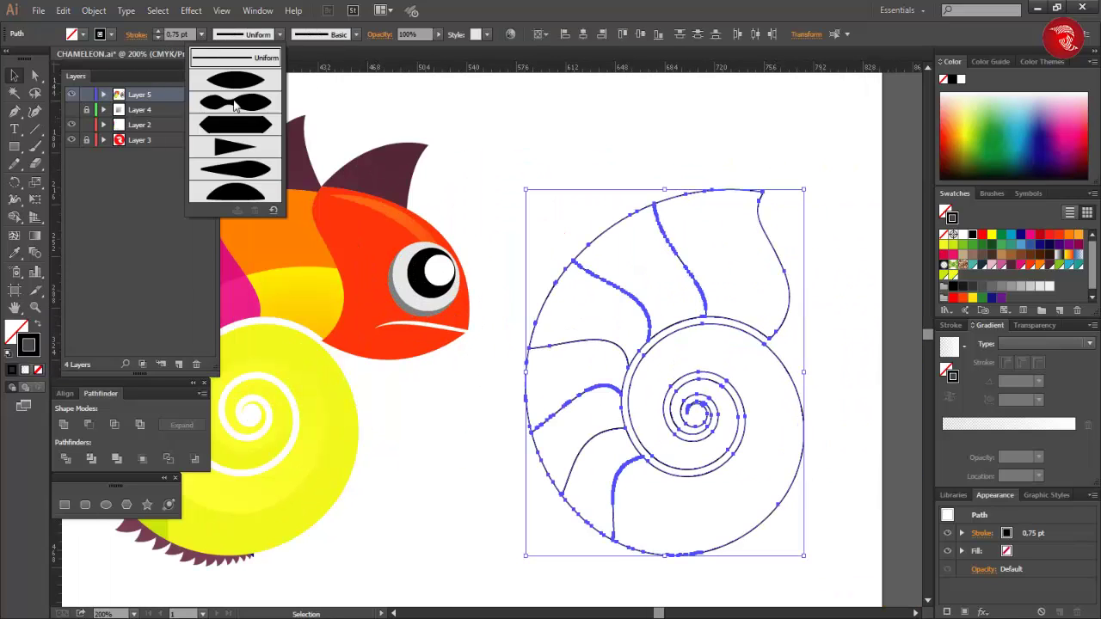
click(243, 103)
right_click(659, 225)
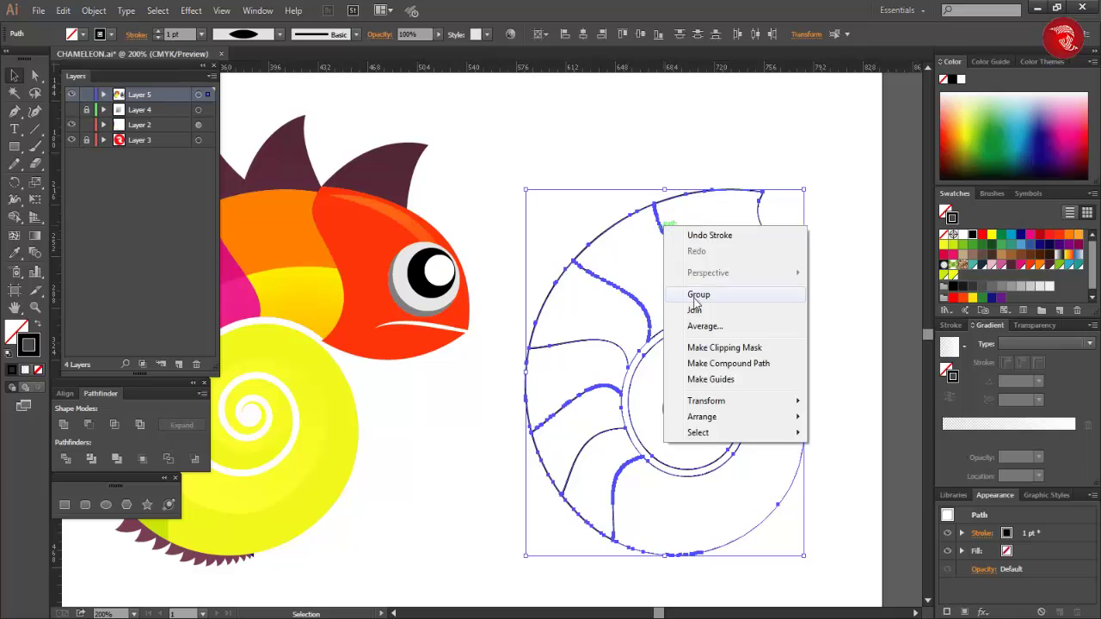
click(688, 296)
Step: Place the grouped outlines over the chameleon's coloured body and bring them to the front
scroll(689, 296, down, 1)
drag(759, 256, 413, 262)
right_click(413, 263)
mouse_move(519, 384)
click(585, 388)
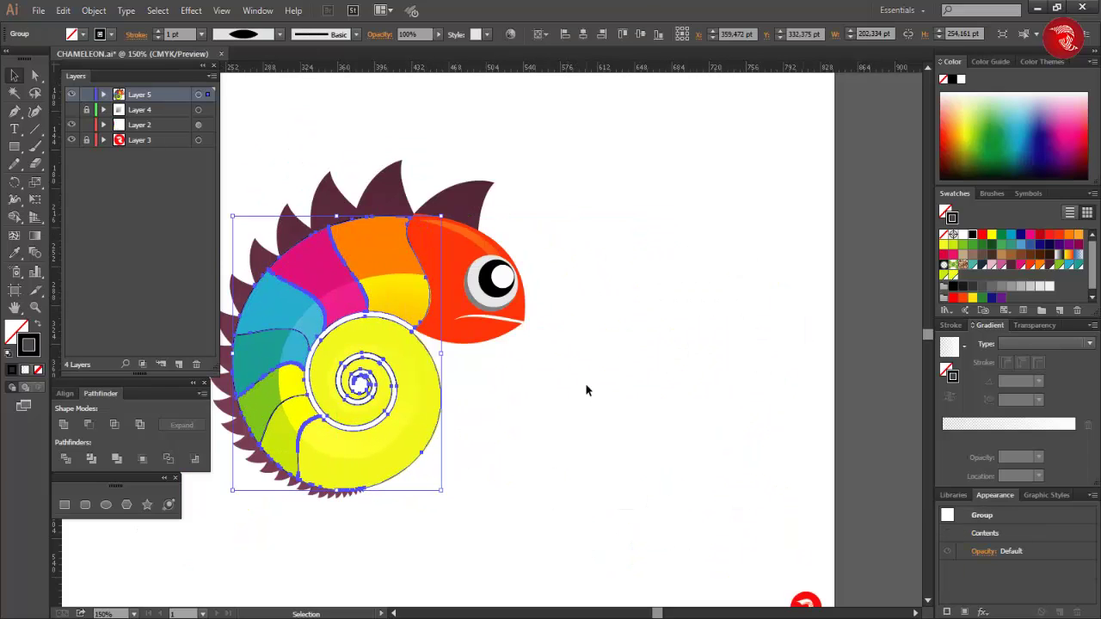
Step: Nudge the outline group so its upper corner lines up with the orange neck segment's edge at the head
scroll(597, 327, up, 8)
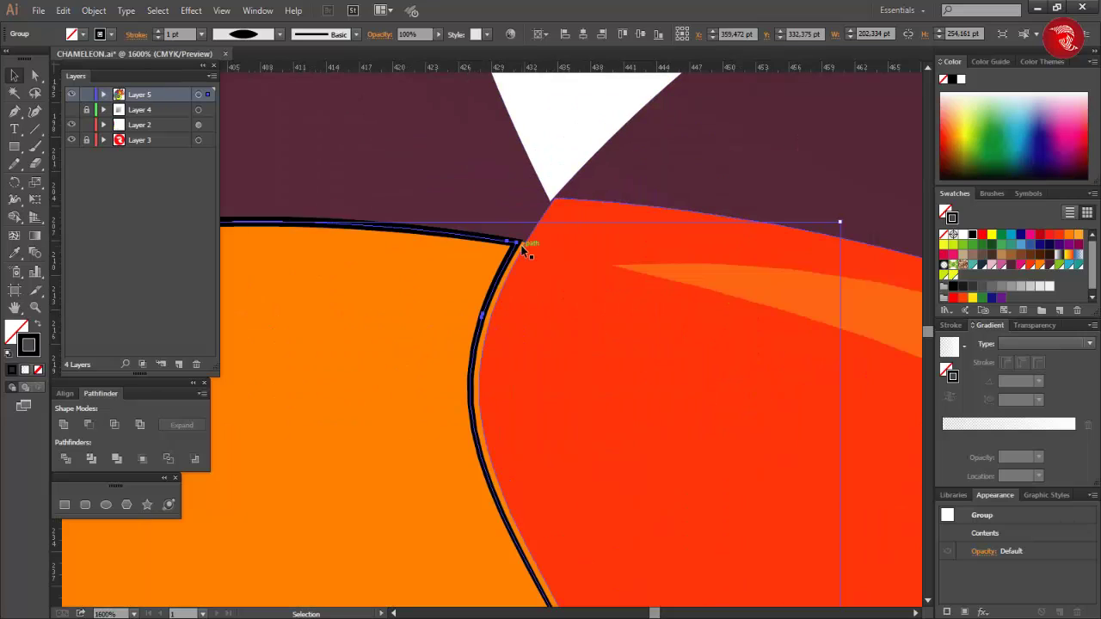
drag(517, 243, 524, 242)
scroll(524, 243, down, 7)
click(715, 301)
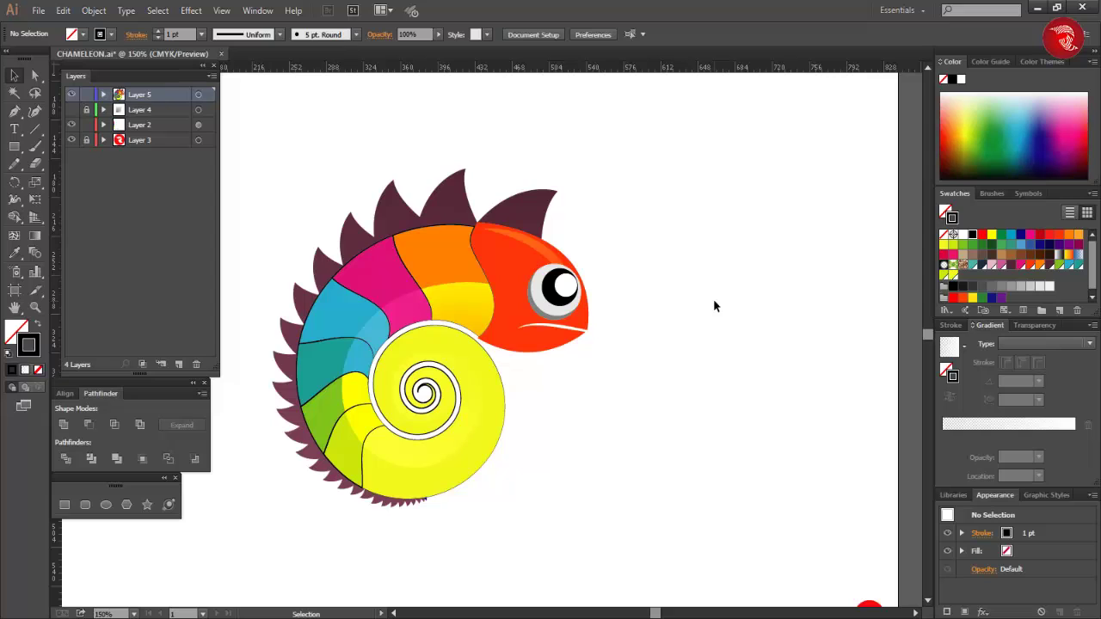
Step: Draw an unfilled, curved Pen path along the neck edge from the overlay's upper boundary to just past the spiral's corner
click(464, 310)
scroll(464, 309, up, 2)
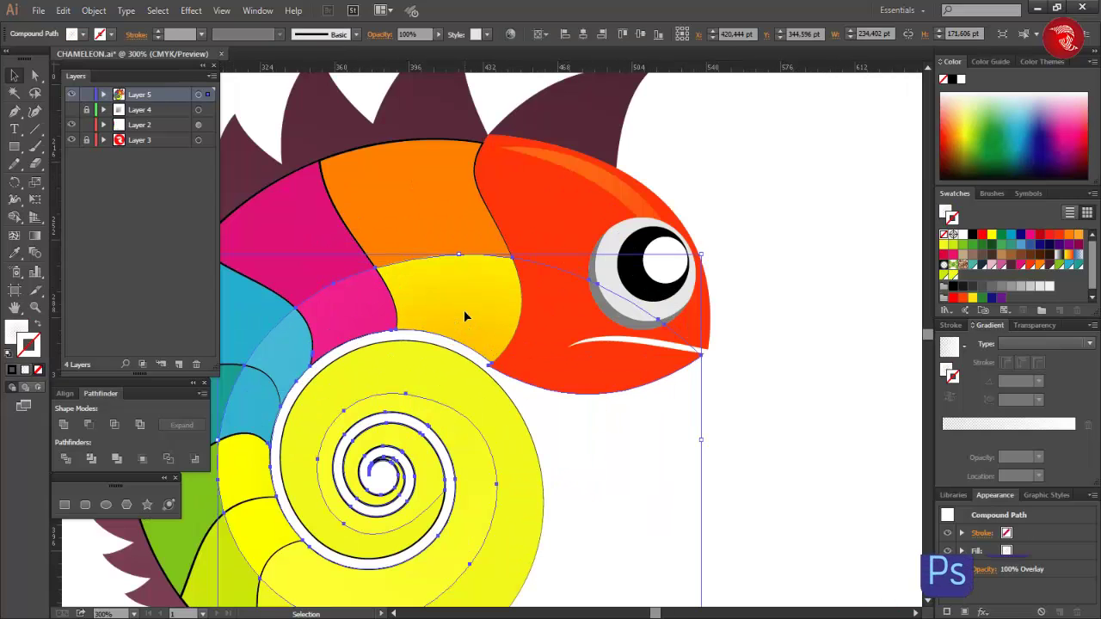
key(alt)
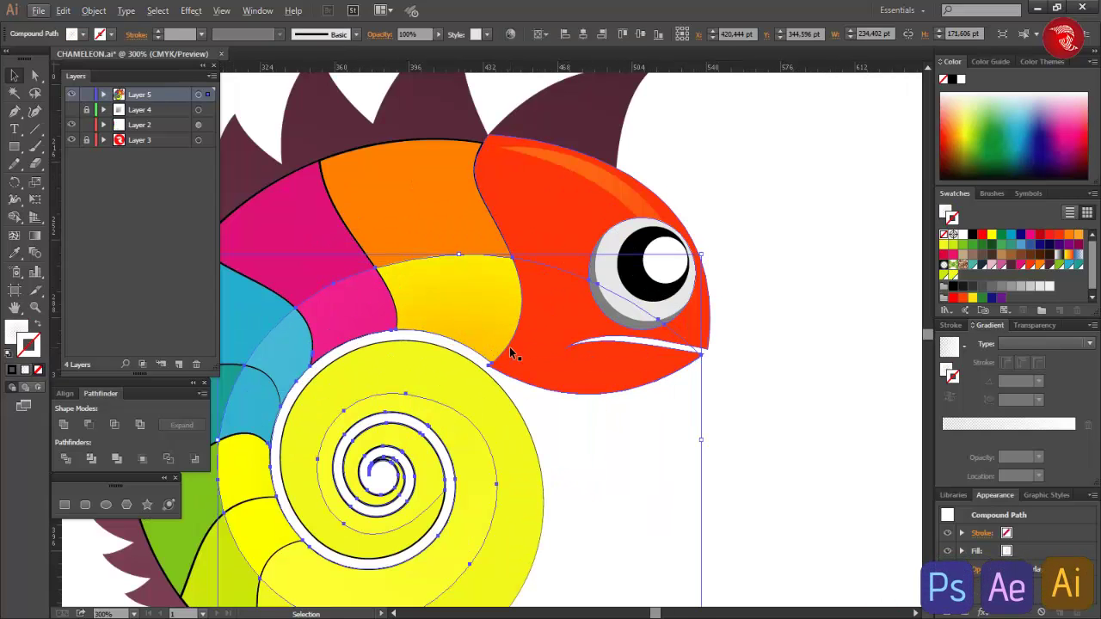
click(722, 364)
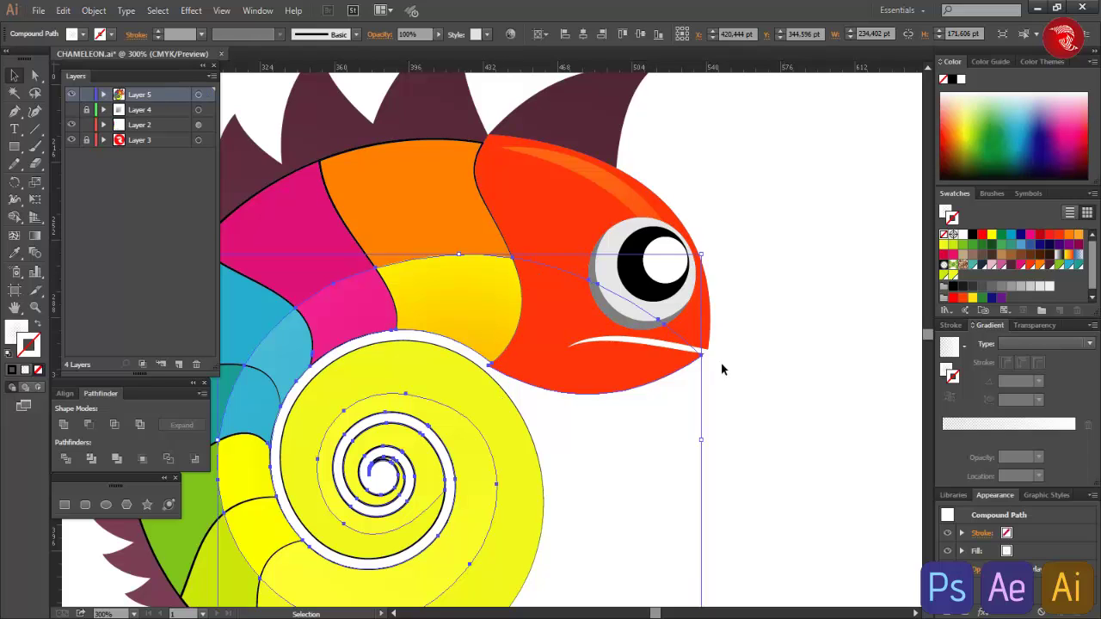
click(15, 113)
scroll(486, 246, up, 2)
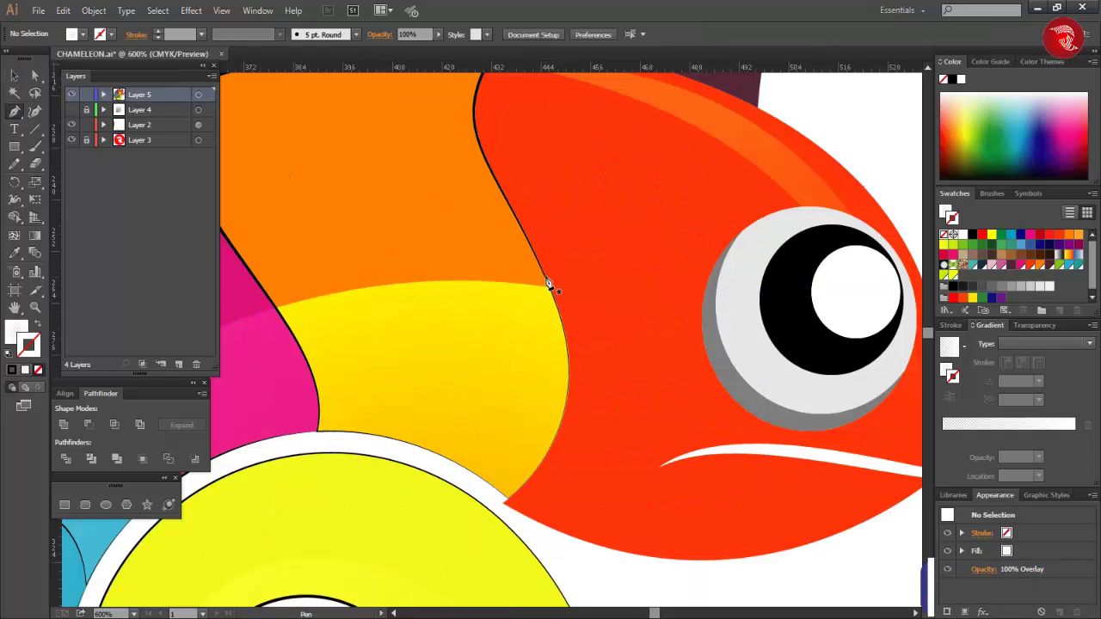
click(545, 278)
drag(566, 411, 548, 486)
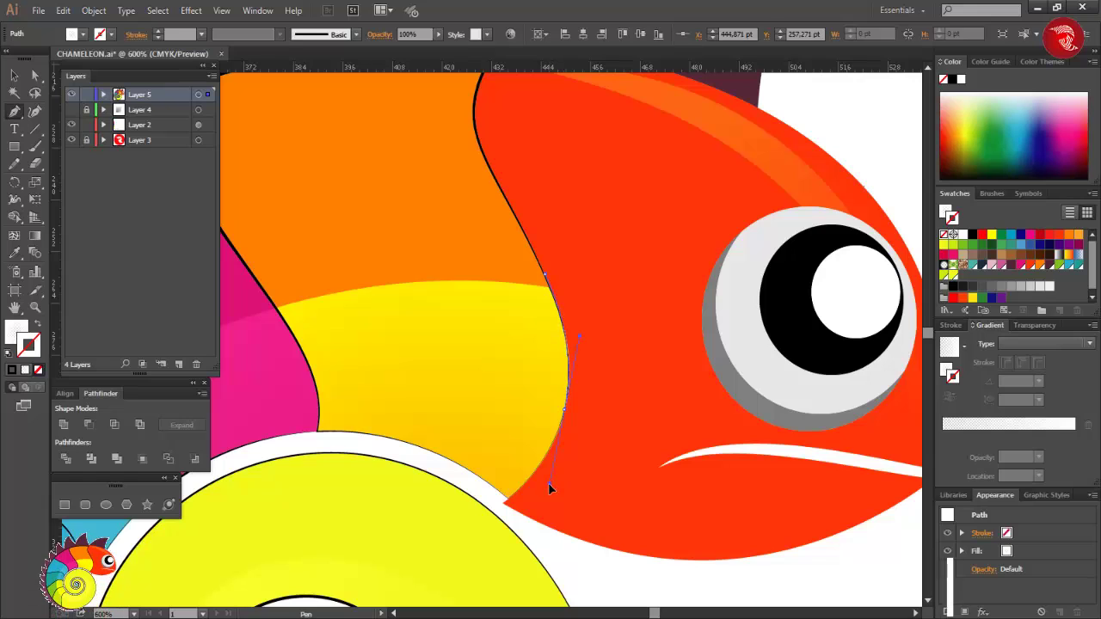
click(564, 410)
click(38, 370)
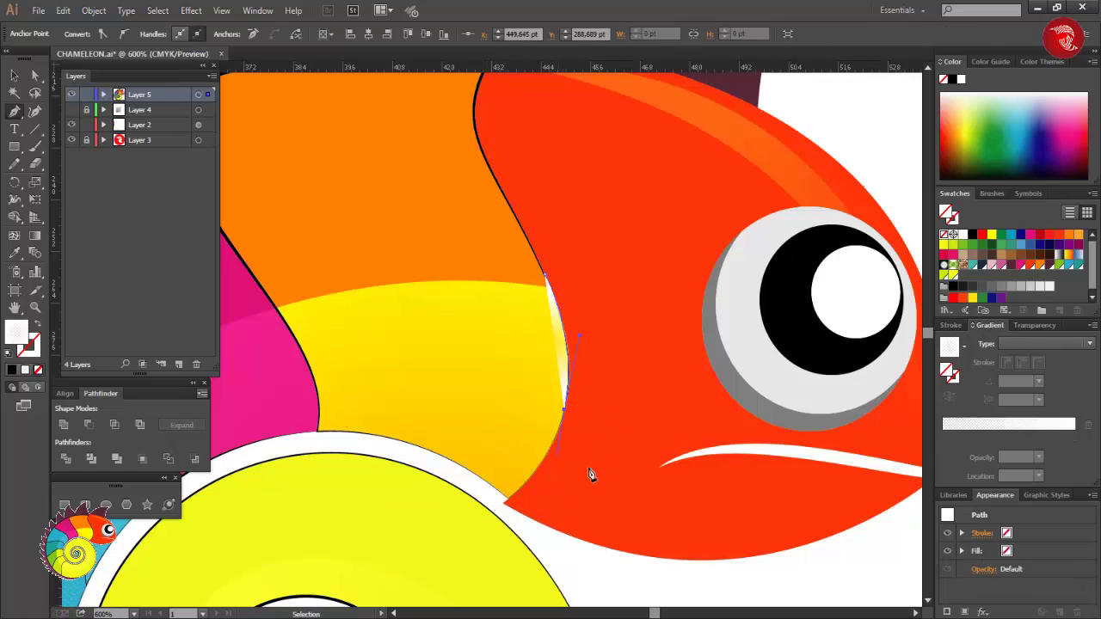
drag(503, 503, 450, 543)
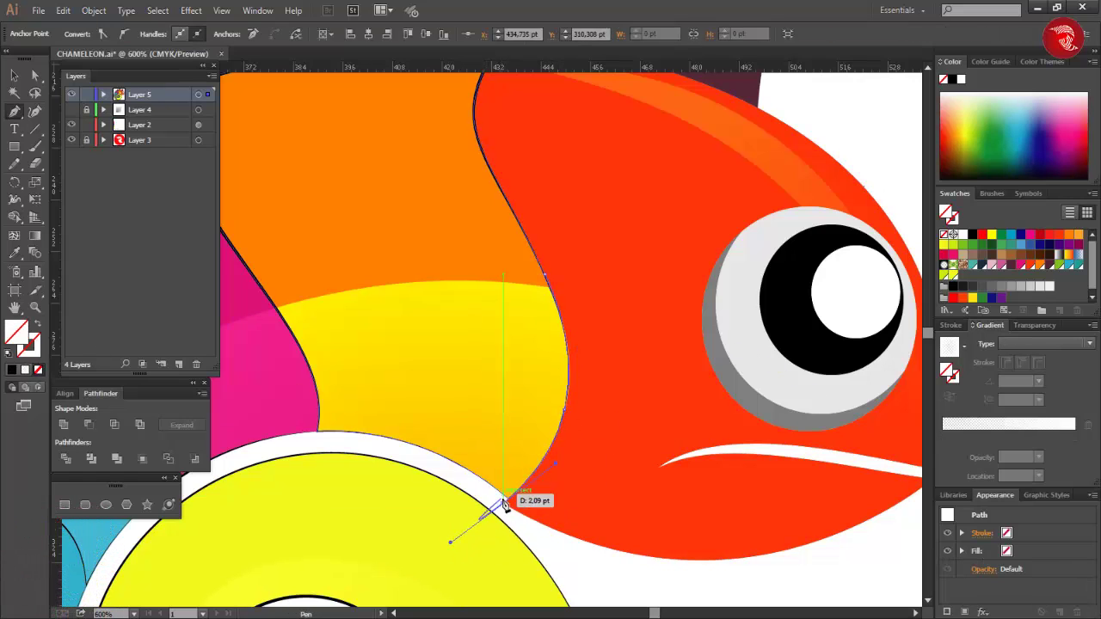
click(504, 503)
click(491, 505)
Step: Cut away the overlay area covering the head with Shape Builder, using the neck path as divider, and delete the leftover path
key(v)
shift+click(360, 412)
click(15, 218)
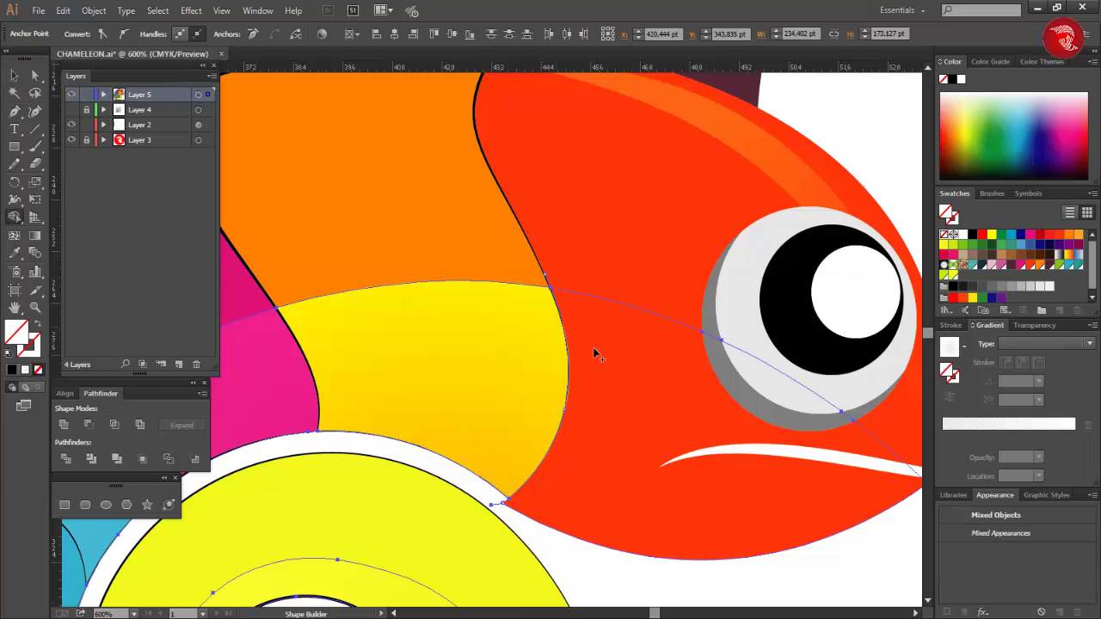
alt+click(596, 355)
click(14, 76)
click(659, 602)
click(499, 506)
key(Delete)
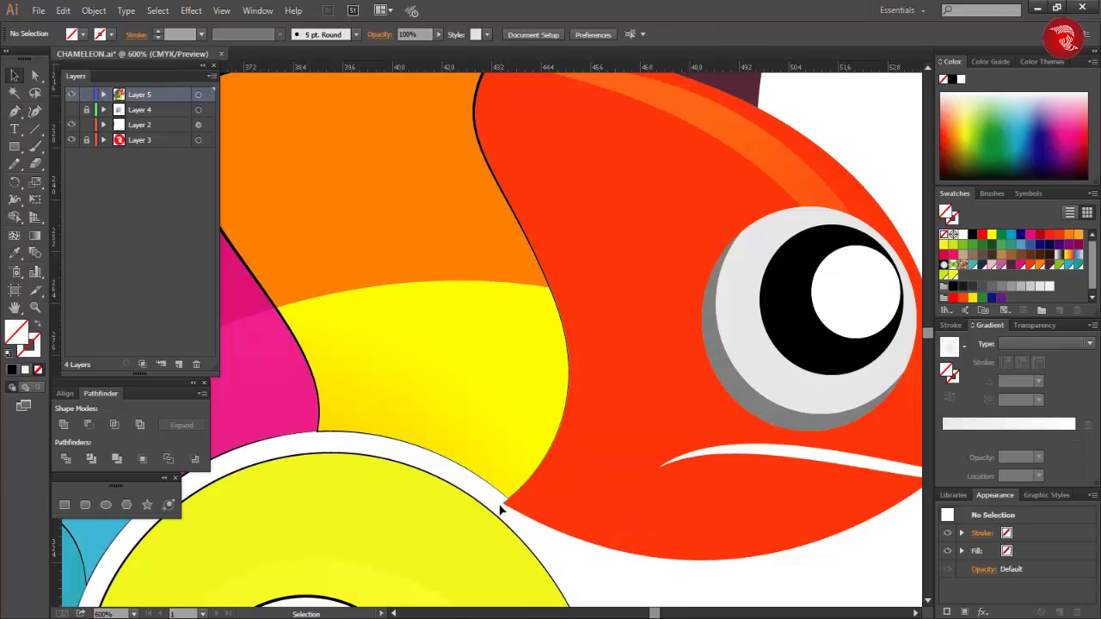
Step: Place a copy of the white script sample text on the artboard beside the chameleon and fill it black
key(ctrl+minus)
key(ctrl+minus)
key(ctrl+minus)
key(ctrl+minus)
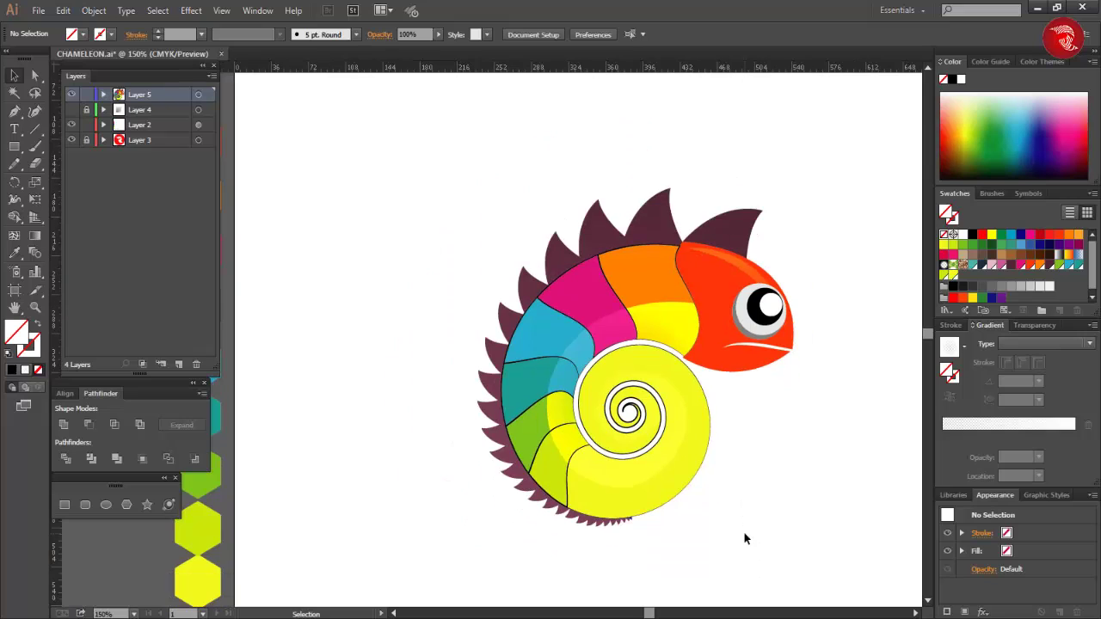
key(ctrl+minus)
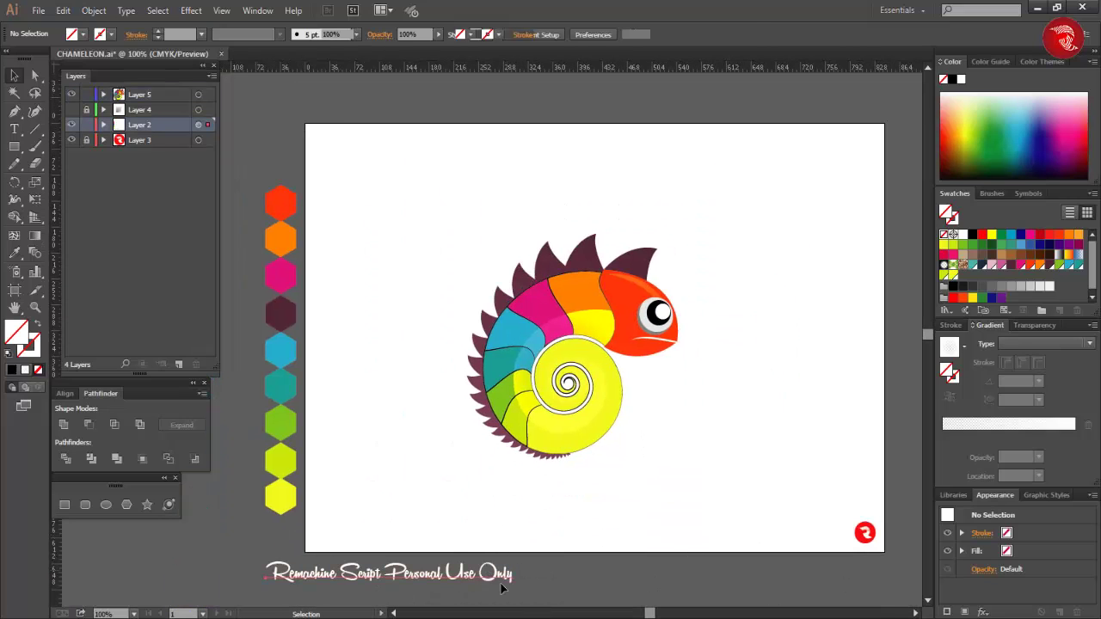
click(501, 585)
drag(486, 583, 874, 407)
key(d)
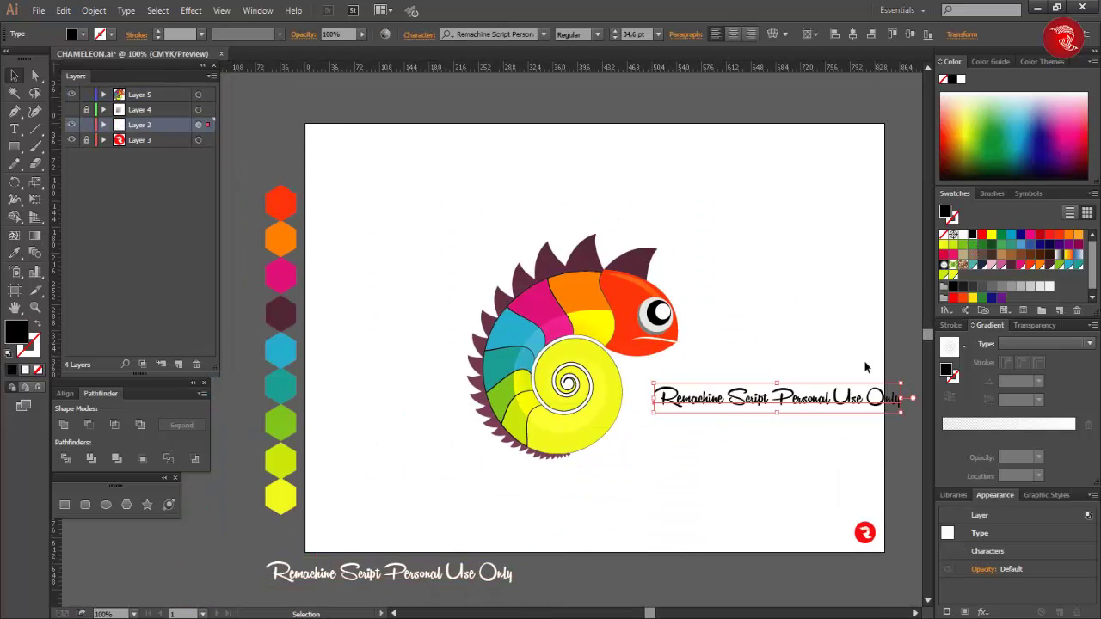
Step: Replace the copied text with "Chameleon", set its size to 50 pt and position it near the spiral
double_click(822, 405)
key(ctrl+a)
text(e)
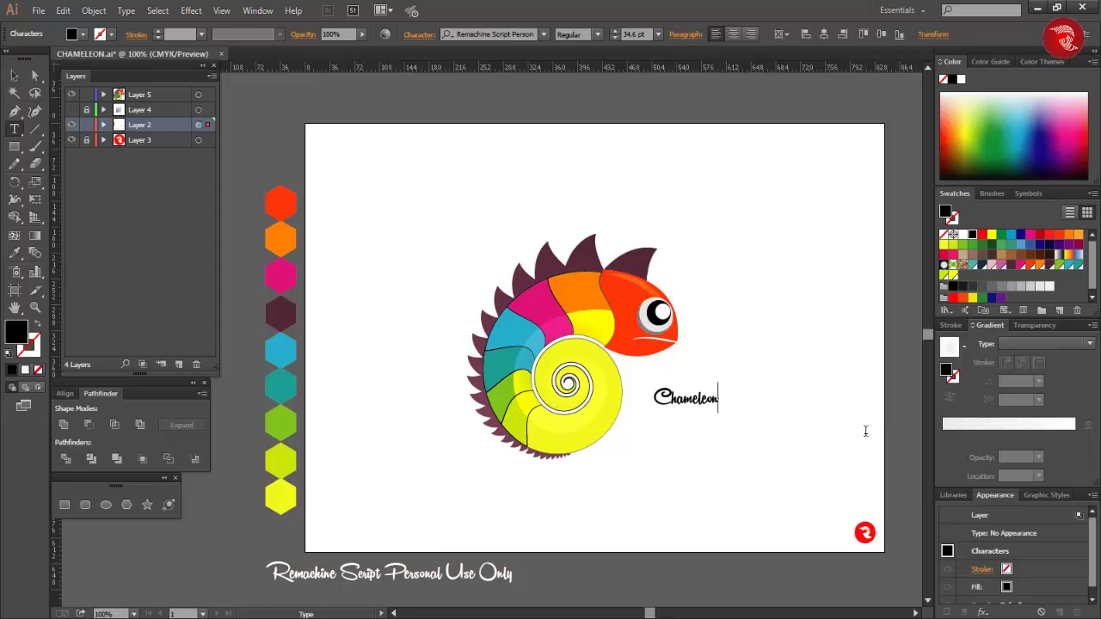
click(10, 75)
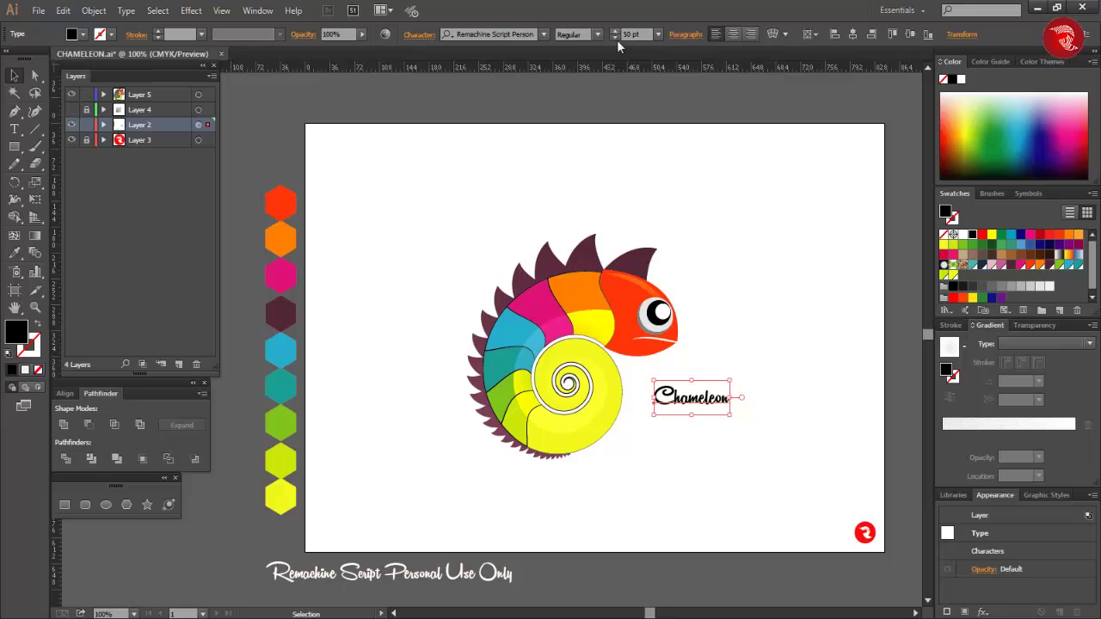
click(781, 439)
drag(687, 416, 685, 420)
drag(685, 420, 717, 423)
Step: Convert the body outline group's strokes into filled shapes with Outline Stroke
click(500, 457)
scroll(493, 400, up, 2)
click(491, 406)
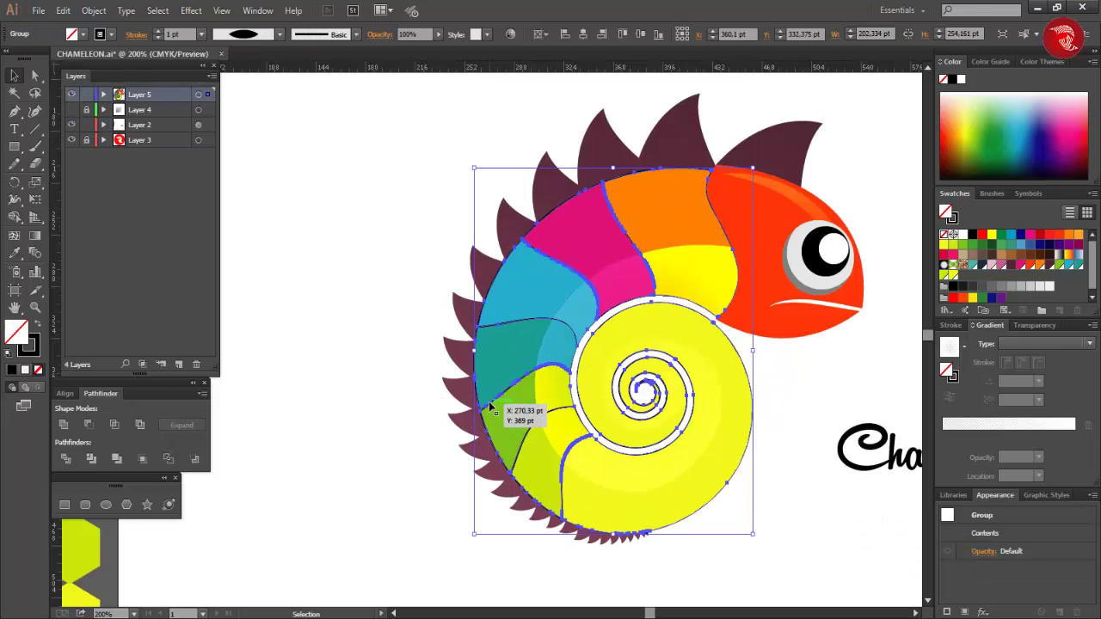
click(93, 10)
mouse_move(208, 306)
click(312, 342)
Step: Move the Chameleon text down out of the way, group the entire chameleon and scale it to about 223 pt wide
key(ctrl+minus)
mouse_move(377, 118)
mouse_down()
mouse_move(554, 341)
mouse_move(725, 518)
mouse_up()
click(911, 385)
drag(808, 416, 805, 524)
drag(405, 166, 764, 499)
right_click(655, 269)
click(684, 340)
drag(745, 154, 659, 246)
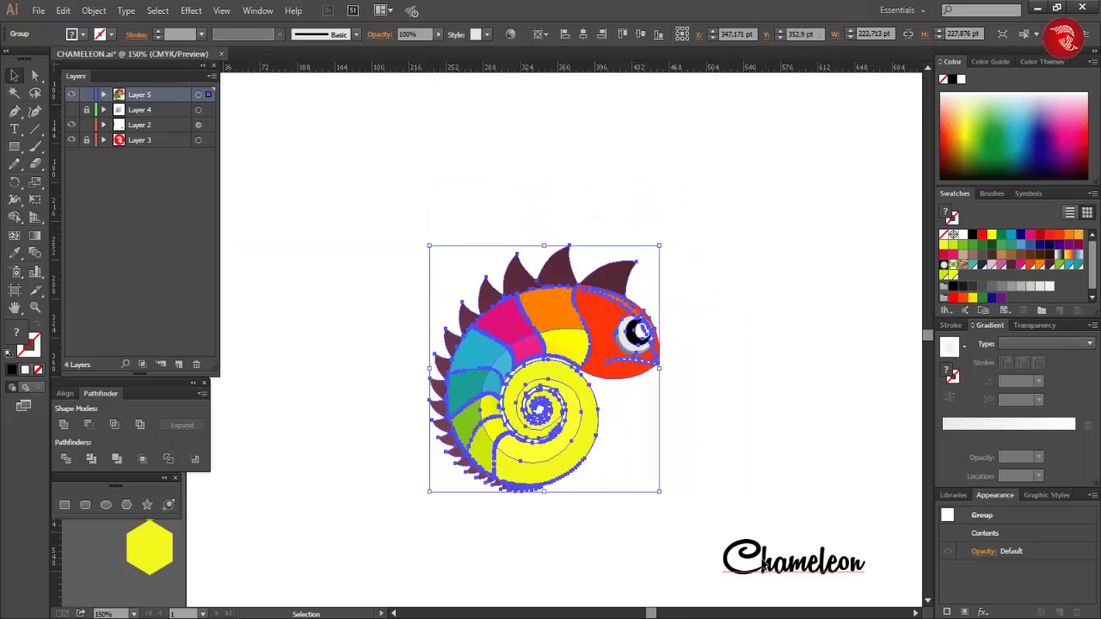
Step: Place the Chameleon text beside the spiral below the head and centre the chameleon group on the artboard
drag(766, 563, 656, 372)
click(655, 501)
scroll(655, 500, down, 2)
click(535, 349)
click(566, 35)
click(622, 37)
click(660, 470)
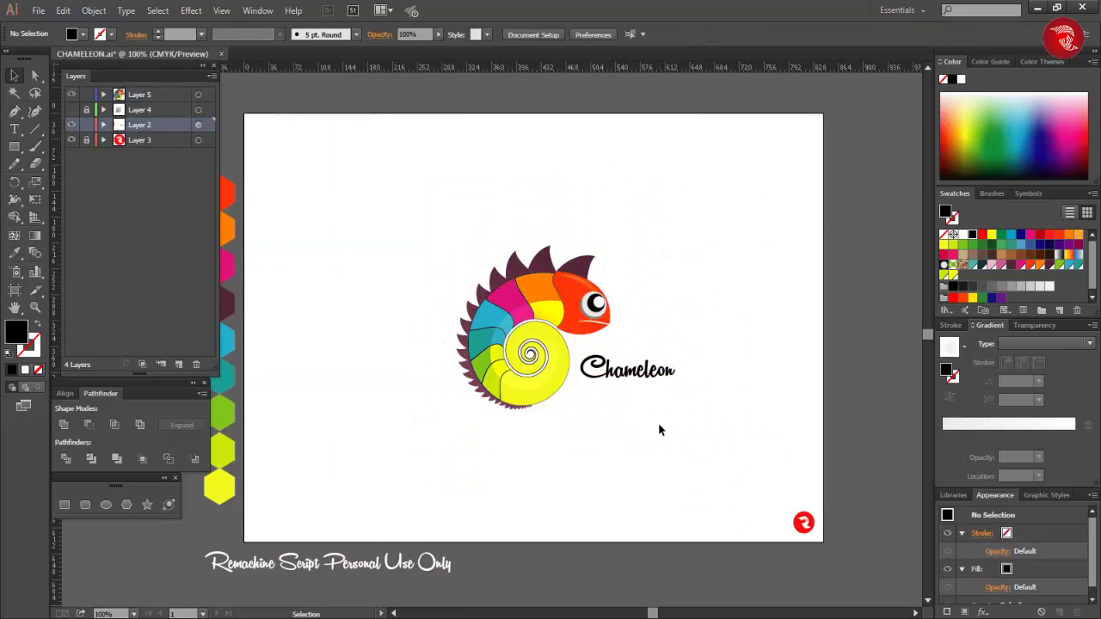